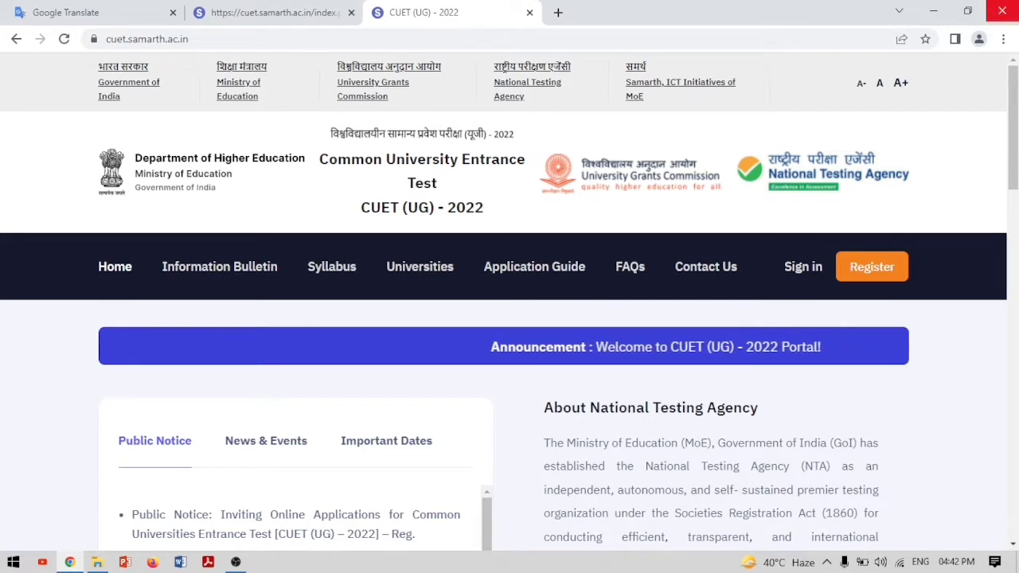
# Start a new CUET registration and read the instructions page down to the final declaration
pyautogui.click(874, 273)
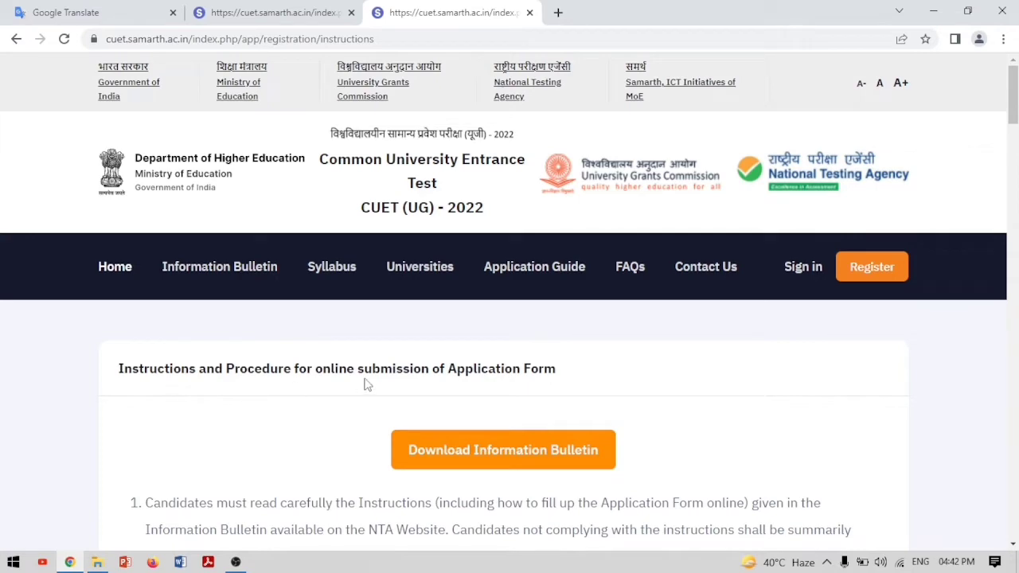
pyautogui.scroll(-5, 543, 482)
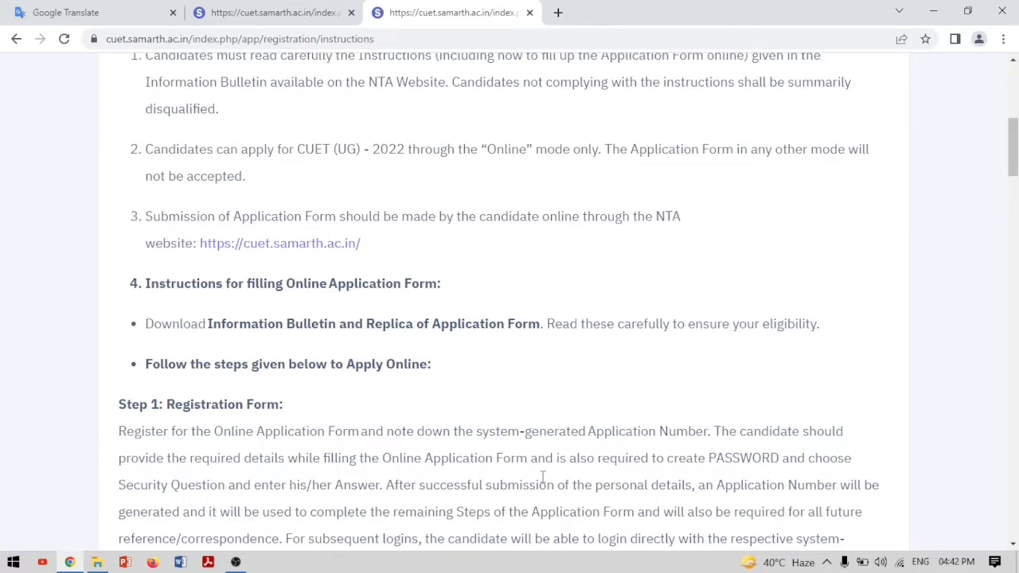
pyautogui.scroll(3, 544, 477)
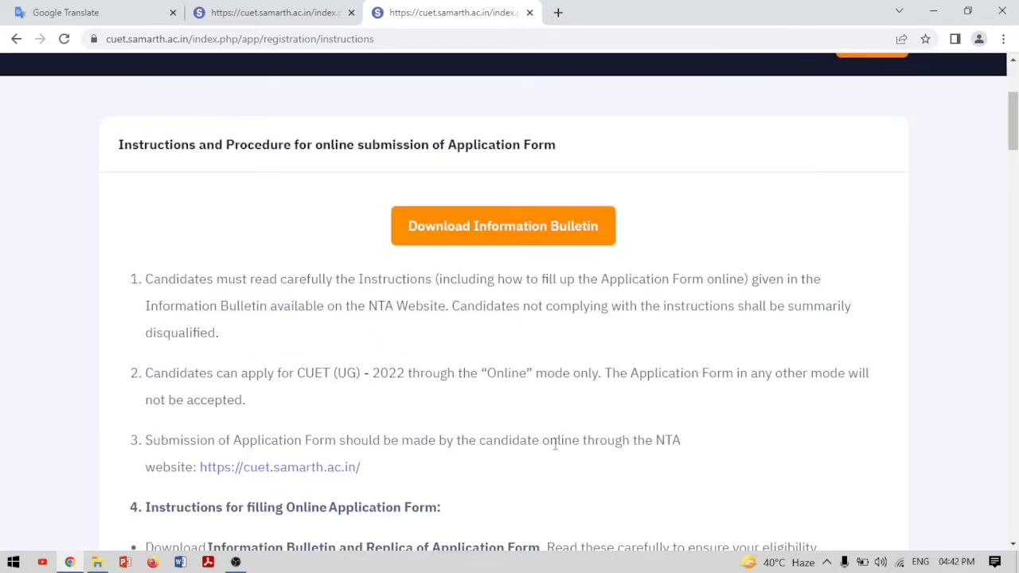
pyautogui.scroll(-3, 570, 415)
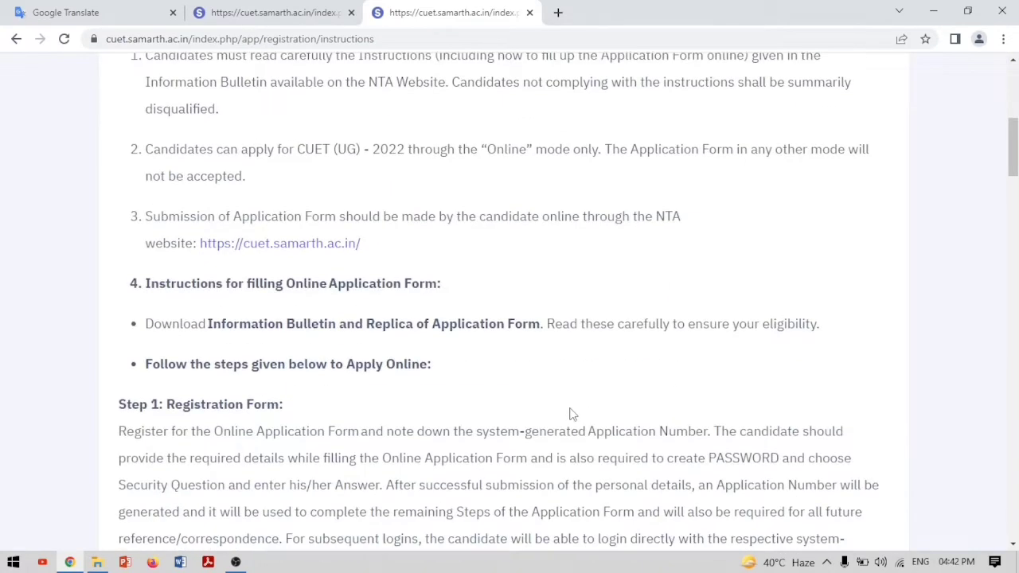
pyautogui.scroll(-6, 571, 414)
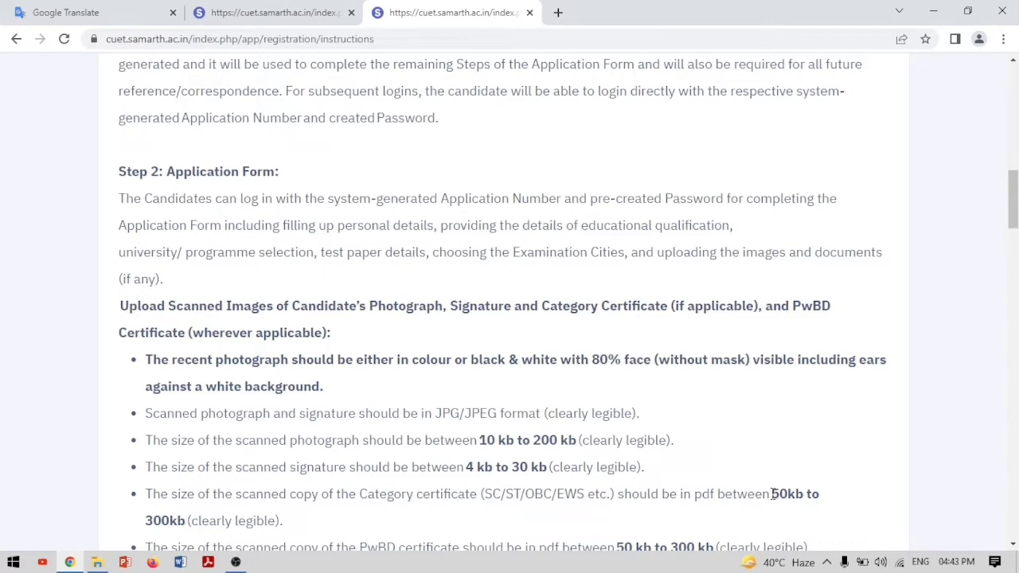
pyautogui.scroll(-5, 772, 494)
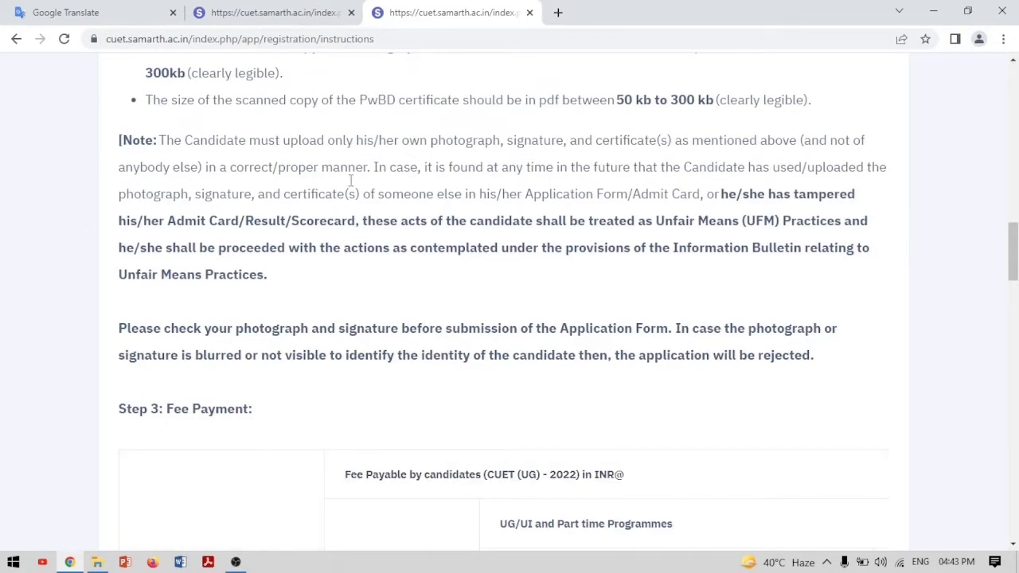
pyautogui.scroll(-6, 360, 374)
pyautogui.scroll(-15, 360, 374)
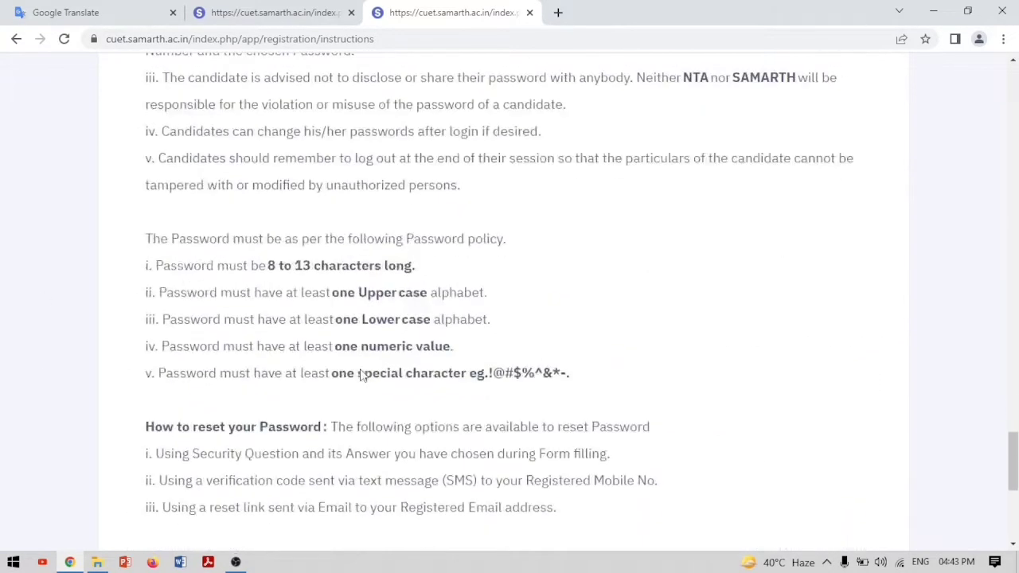
pyautogui.scroll(3, 360, 374)
# Tick the instructions-read declaration and proceed to the blank Registration Form
pyautogui.scroll(-5, 375, 326)
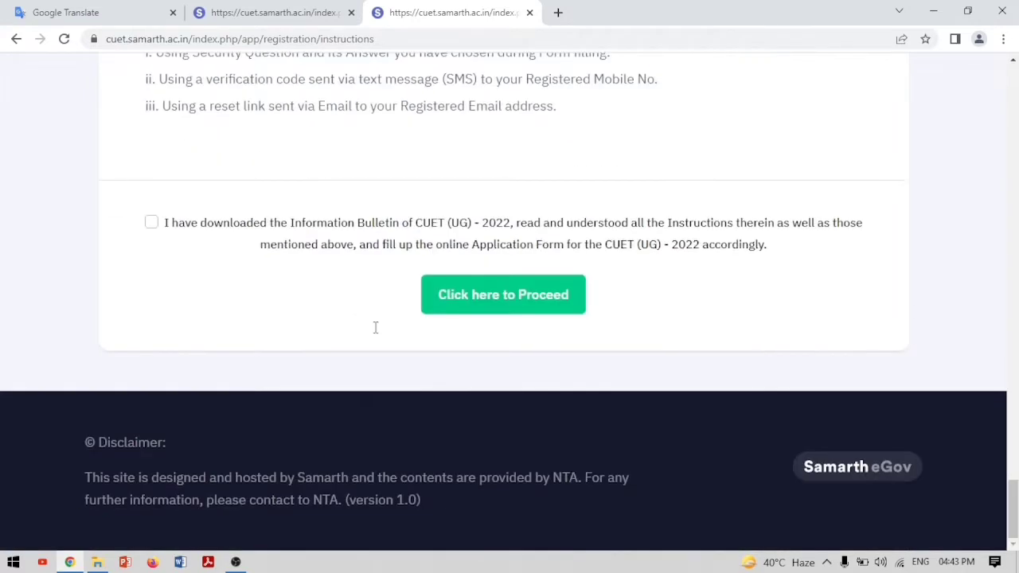
pyautogui.click(535, 297)
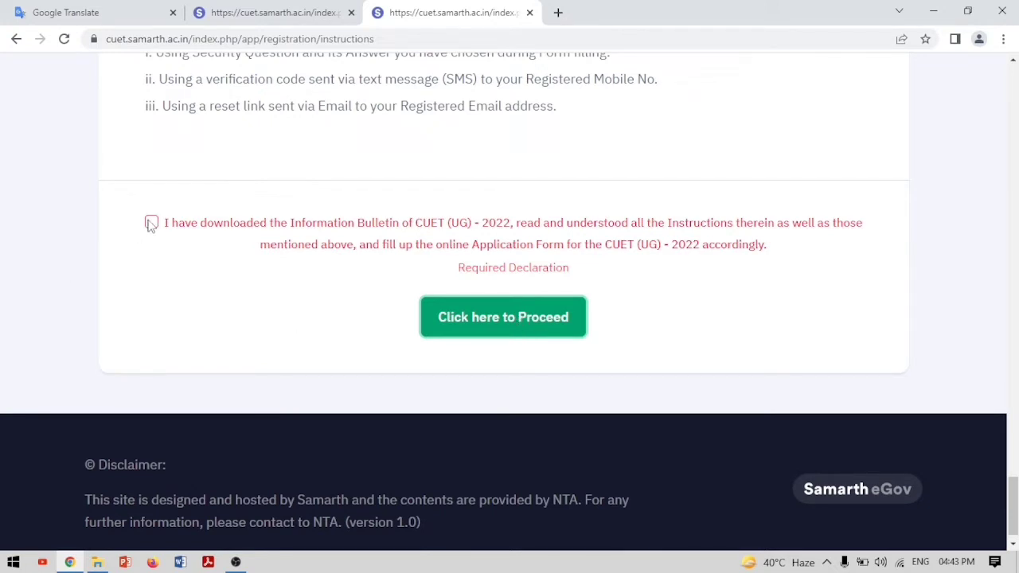
pyautogui.click(151, 224)
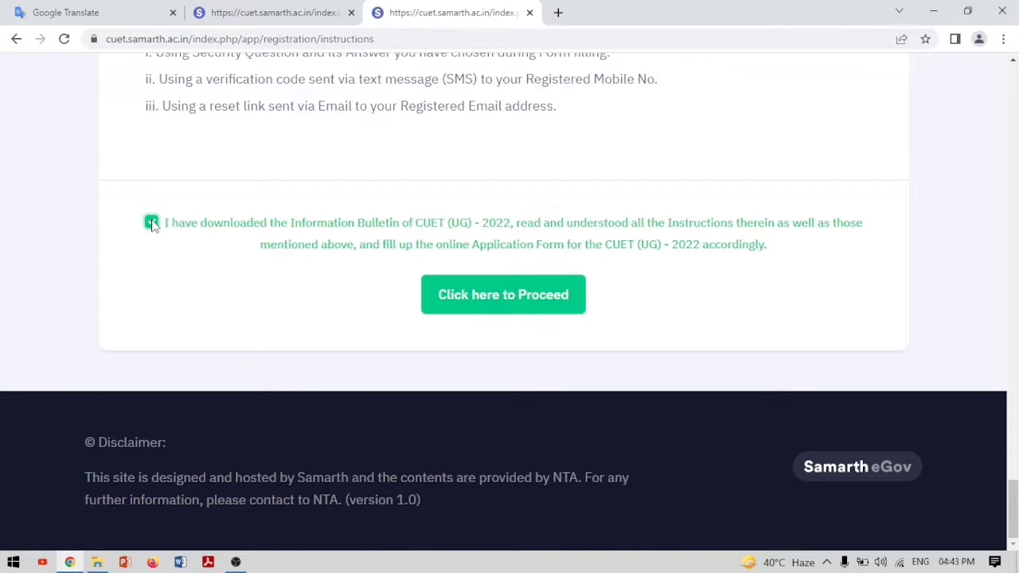
pyautogui.click(465, 297)
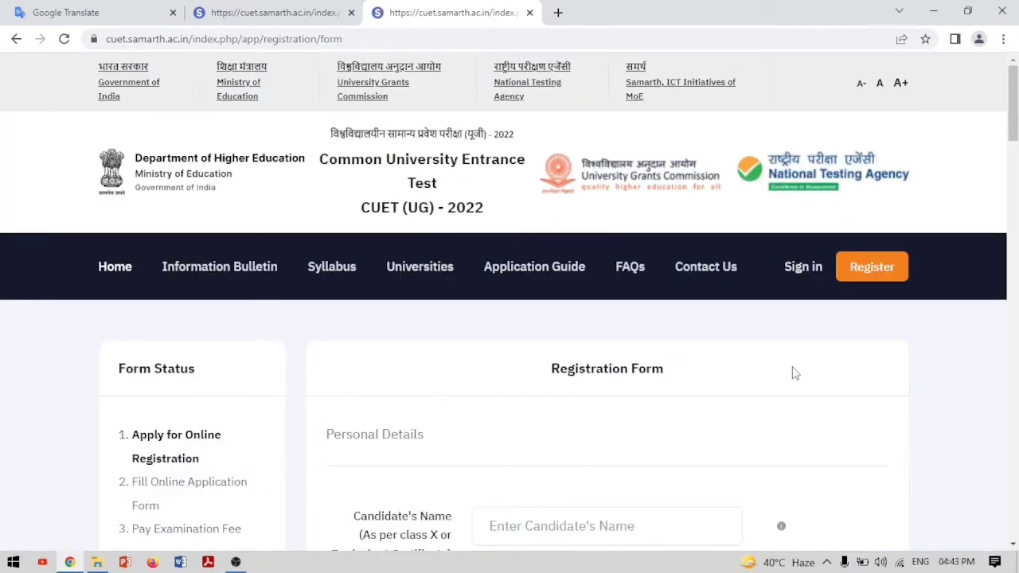
pyautogui.scroll(-5, 790, 372)
pyautogui.scroll(-12, 790, 372)
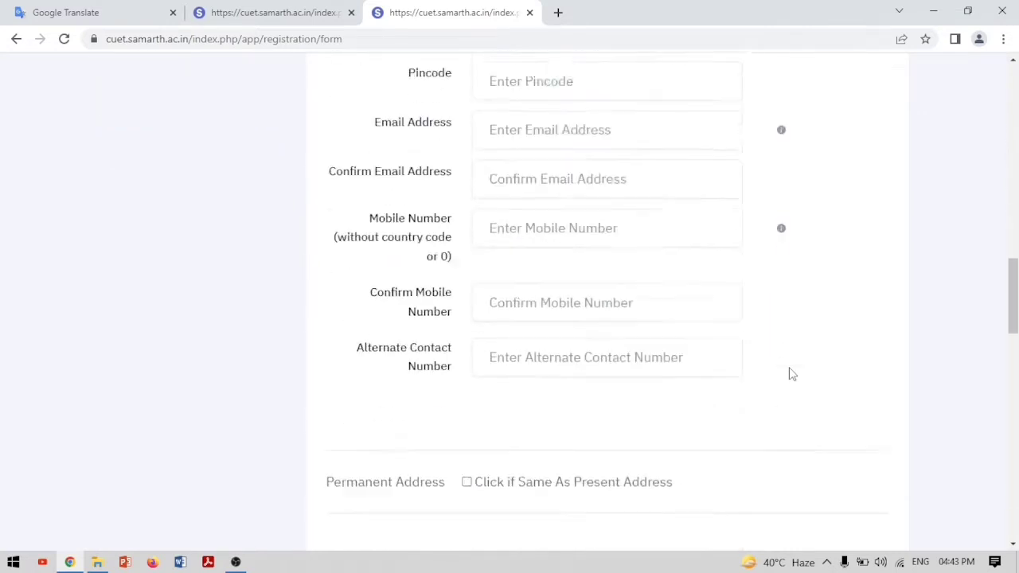
pyautogui.scroll(9, 790, 372)
pyautogui.scroll(8, 789, 372)
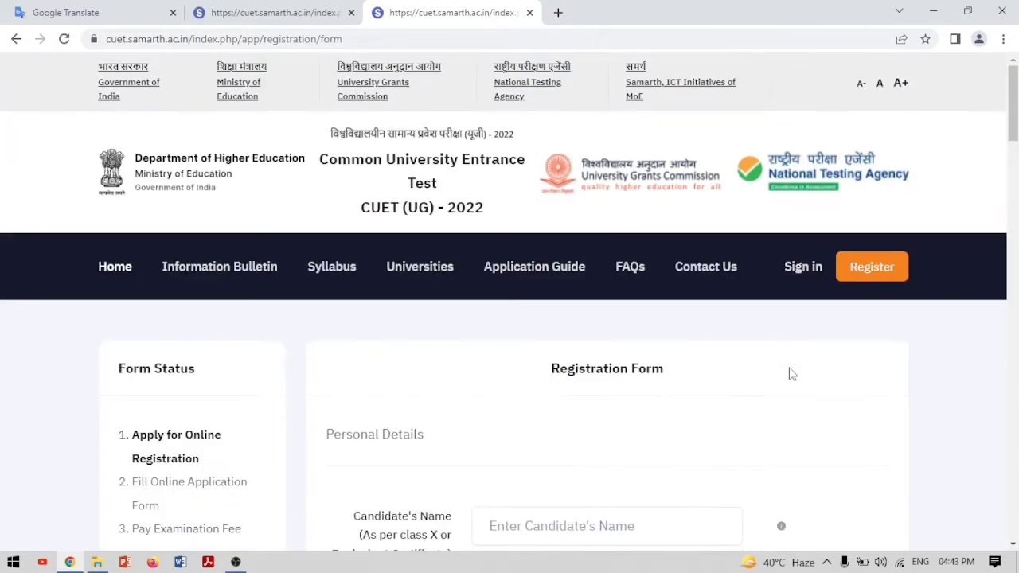
# Switch to the tab holding the filled-in Registration Form and check the info notes beside the name fields
pyautogui.click(280, 24)
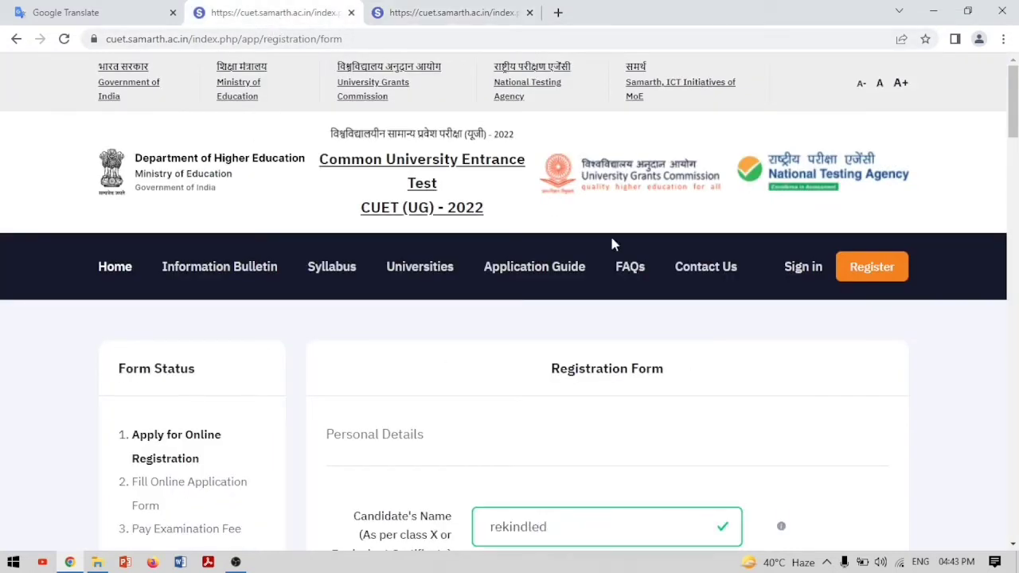
pyautogui.scroll(-3, 557, 357)
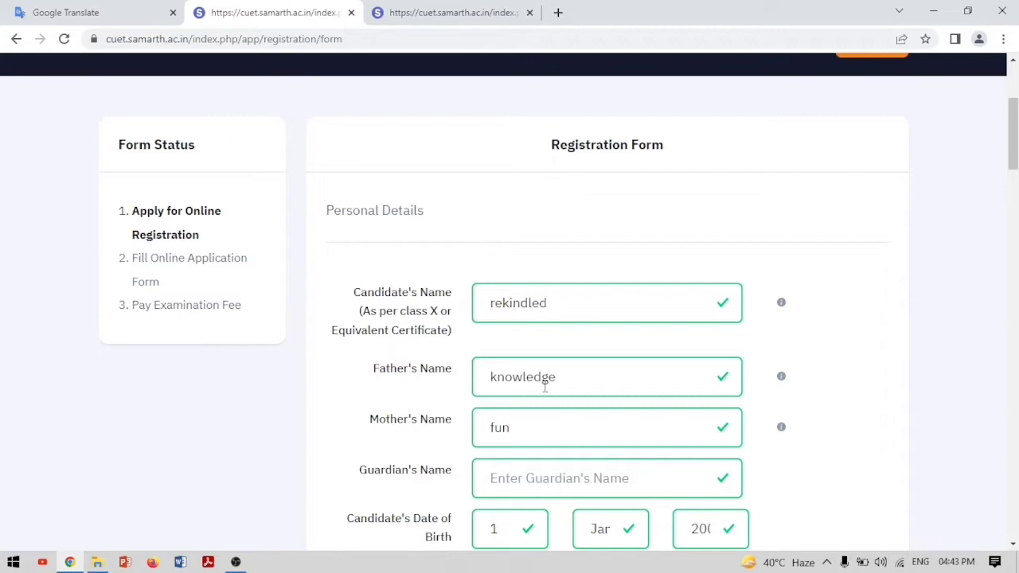
pyautogui.moveTo(779, 311)
pyautogui.moveTo(782, 377)
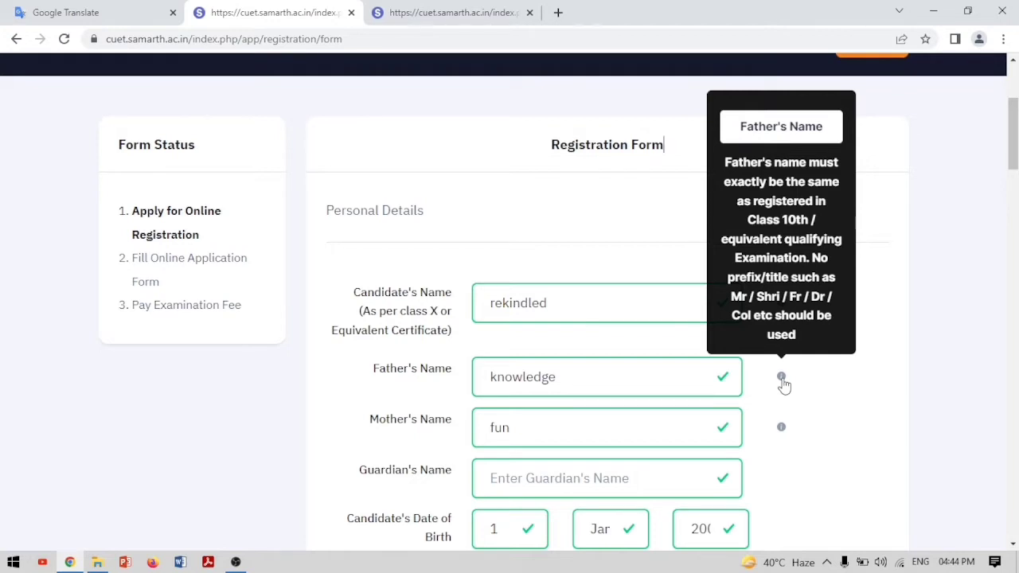
pyautogui.moveTo(804, 431)
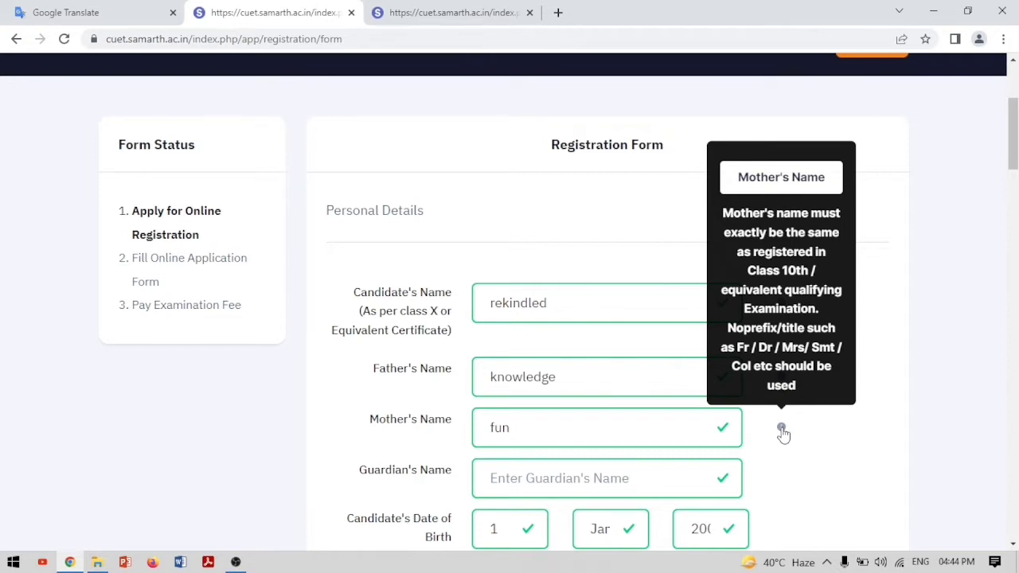
pyautogui.scroll(-3, 783, 432)
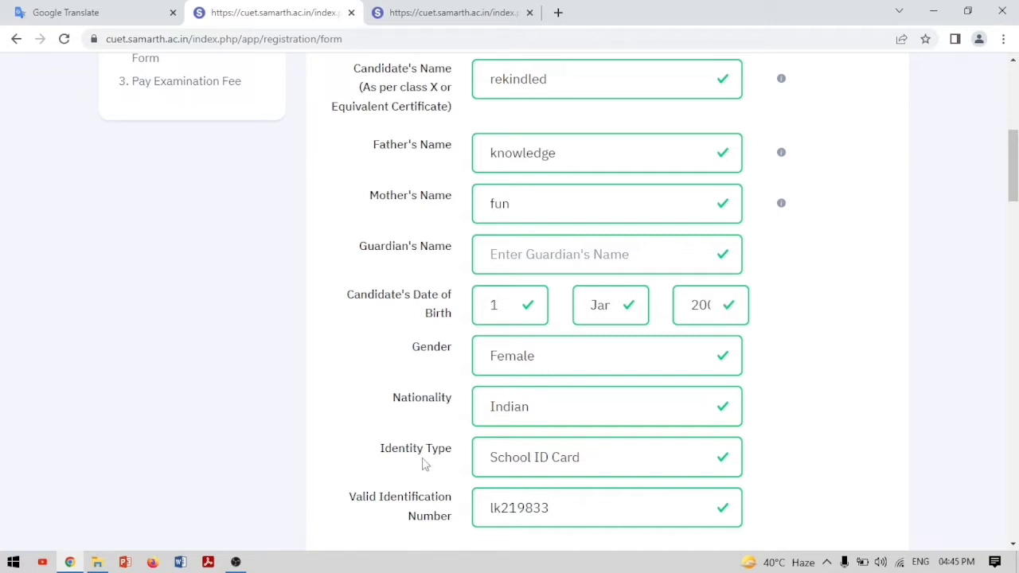
pyautogui.click(720, 466)
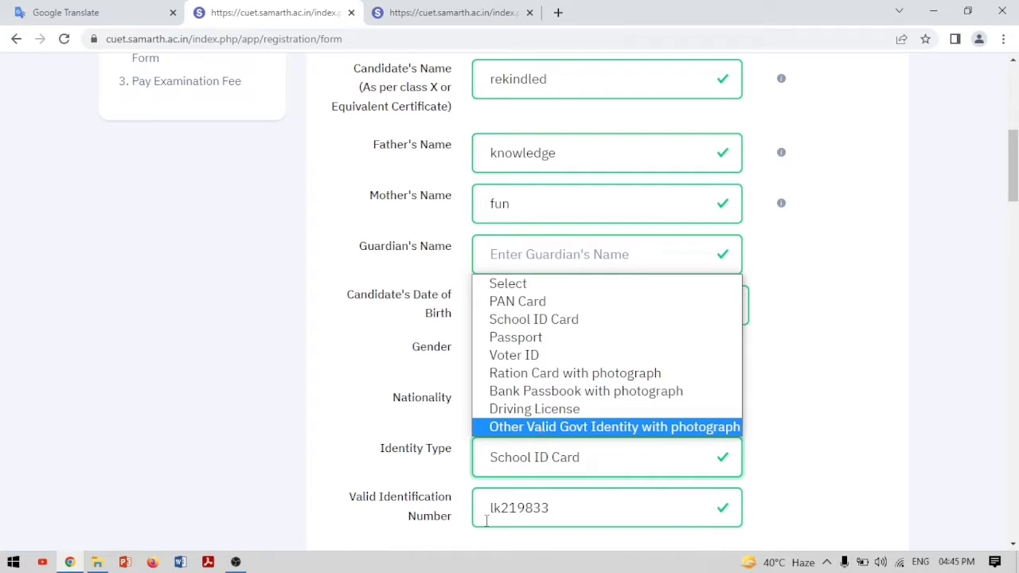
pyautogui.click(609, 325)
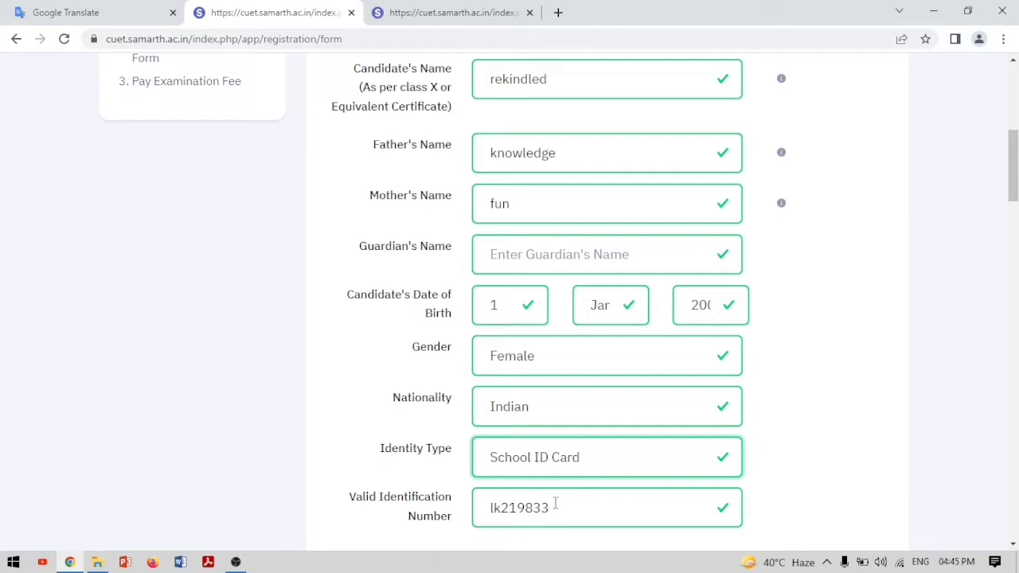
pyautogui.scroll(-5, 555, 503)
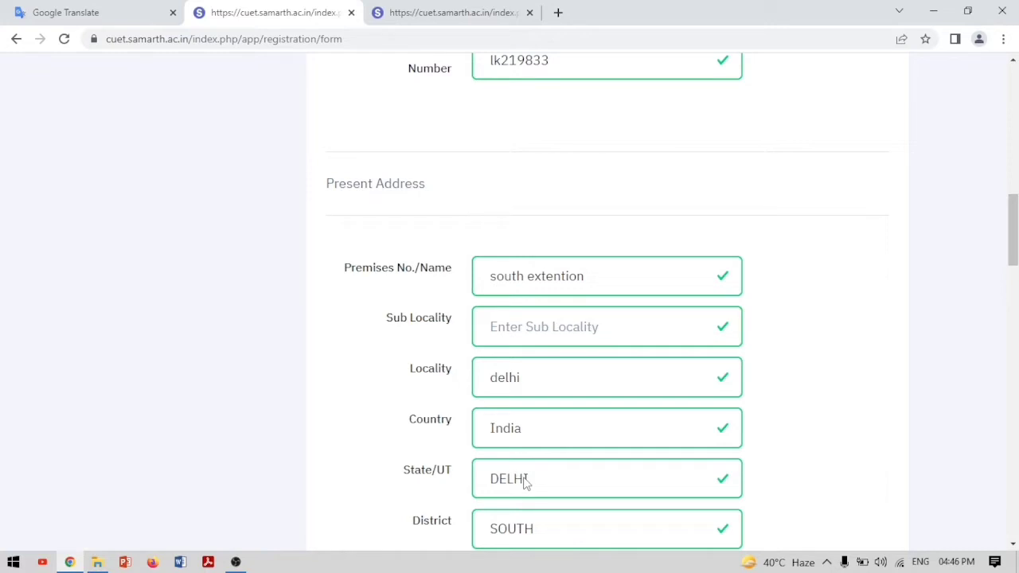
pyautogui.scroll(-3, 525, 483)
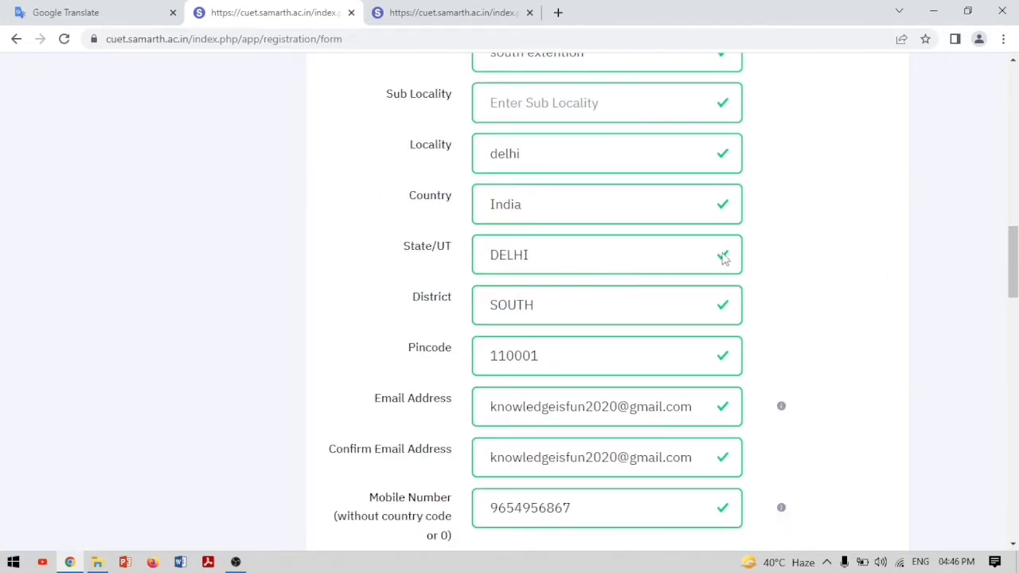
pyautogui.click(722, 310)
pyautogui.click(722, 310)
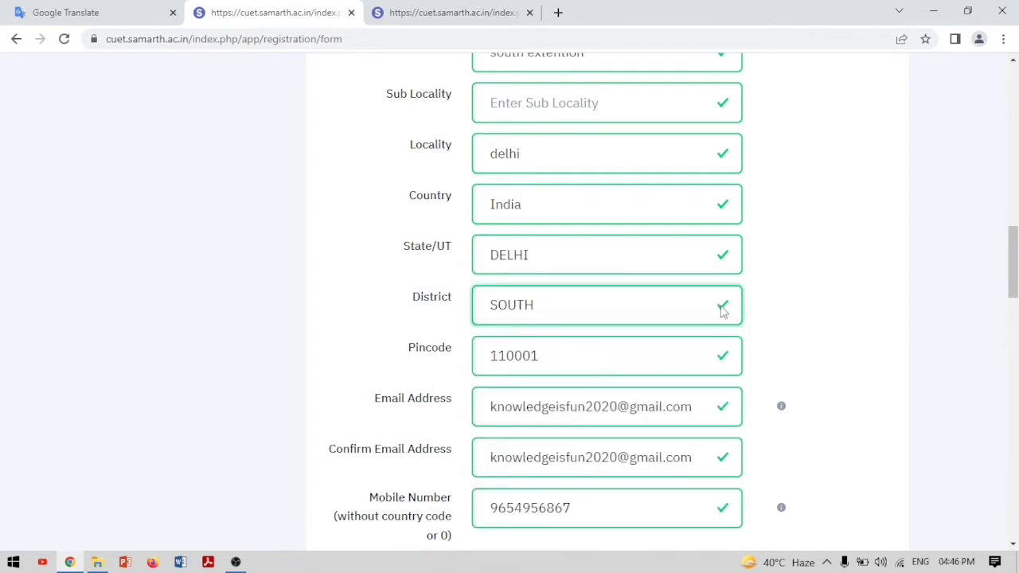
pyautogui.click(724, 207)
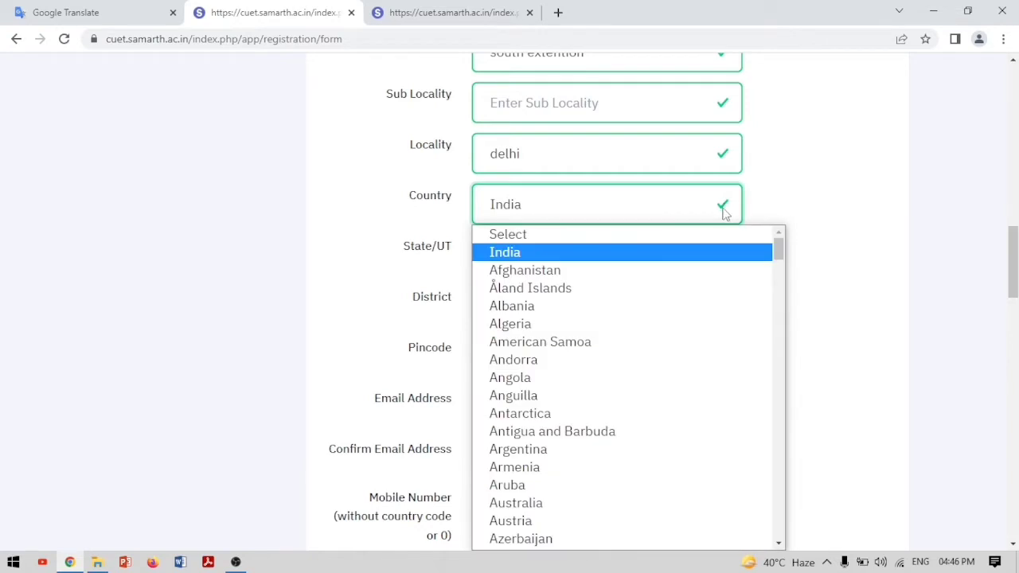
pyautogui.click(725, 213)
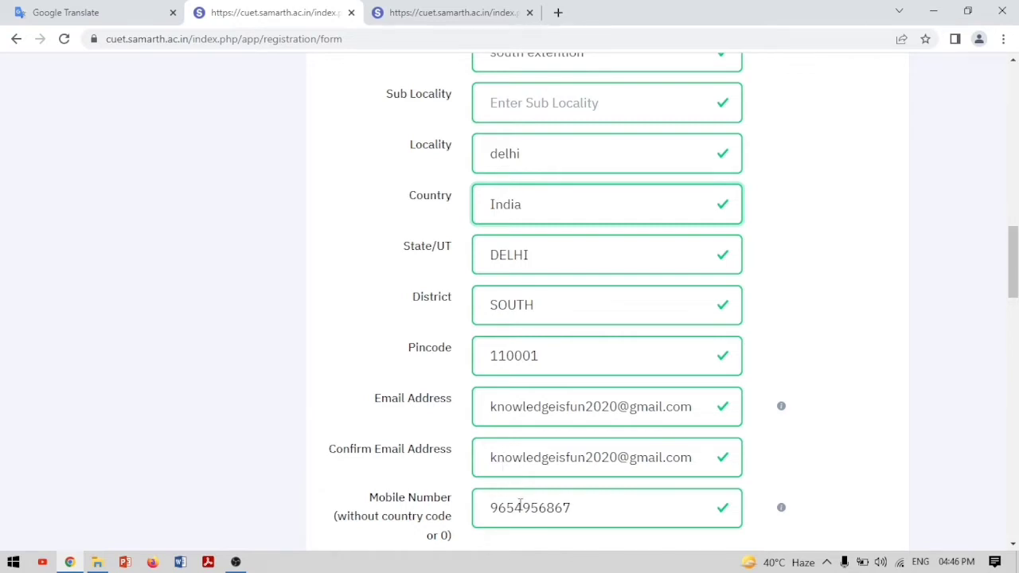
pyautogui.scroll(-3, 519, 504)
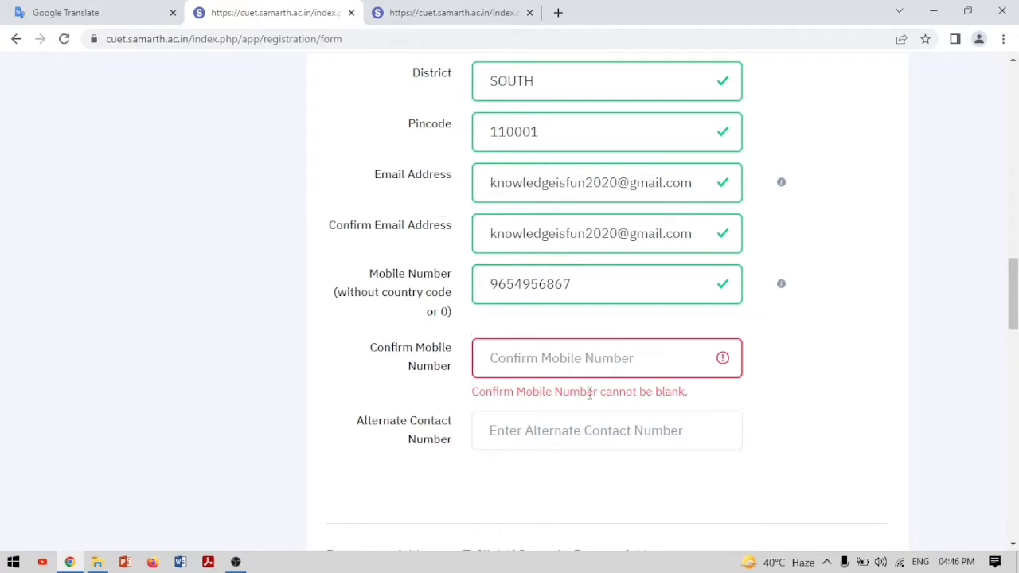
# Re-enter the mobile number, type it again in Confirm Mobile Number, and add an alternate contact number
pyautogui.click(589, 363)
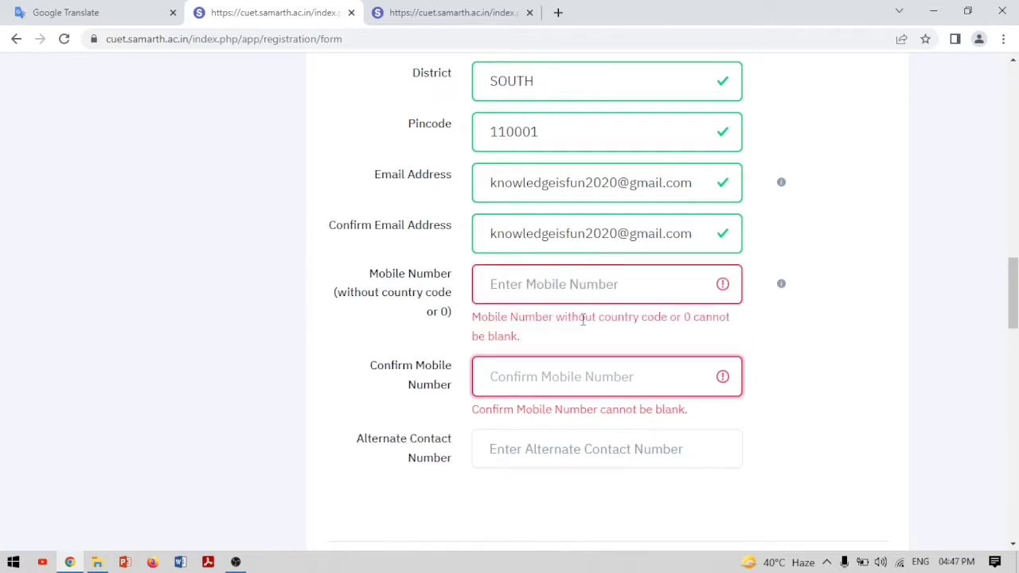
pyautogui.click(610, 286)
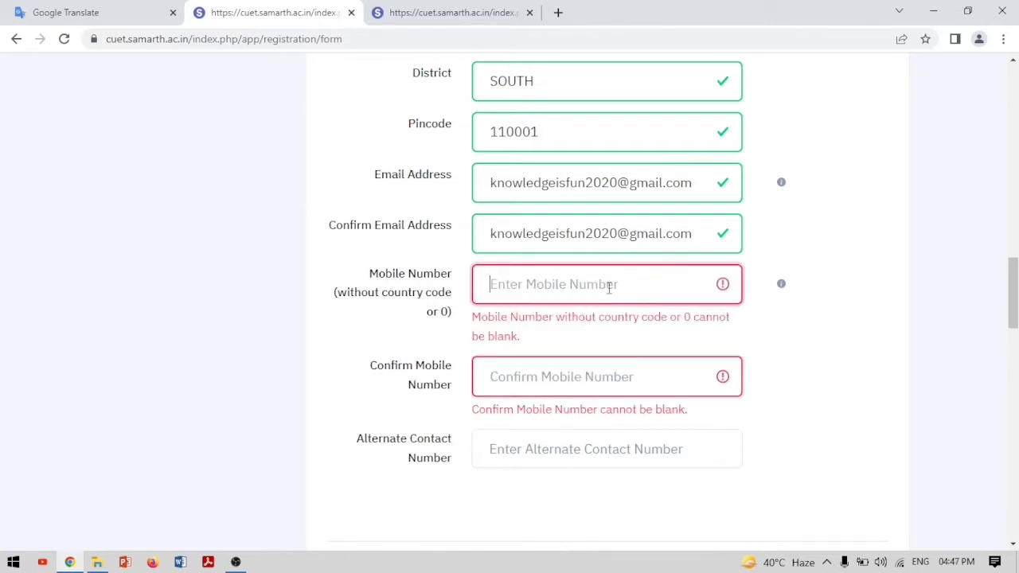
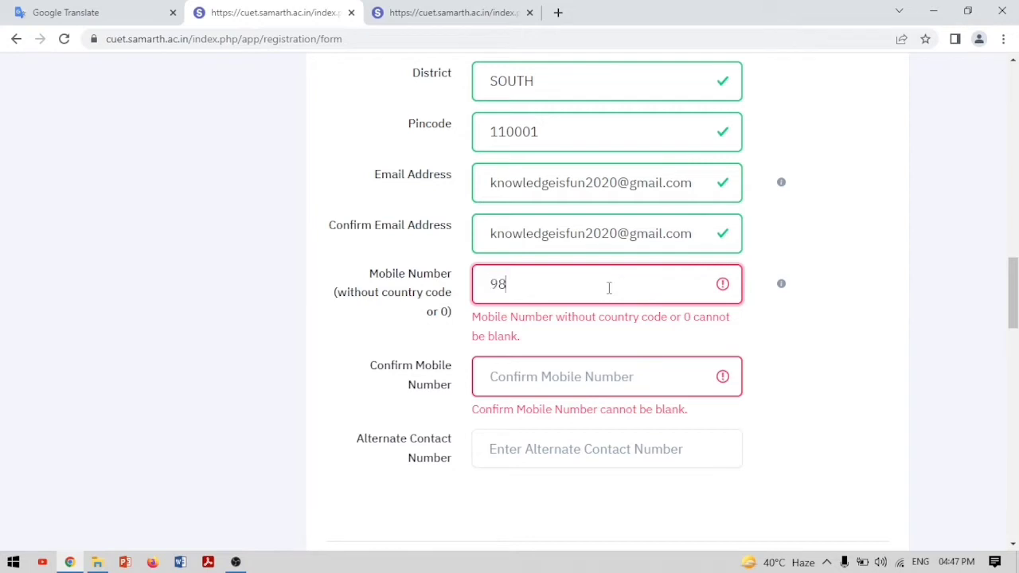
pyautogui.click(578, 376)
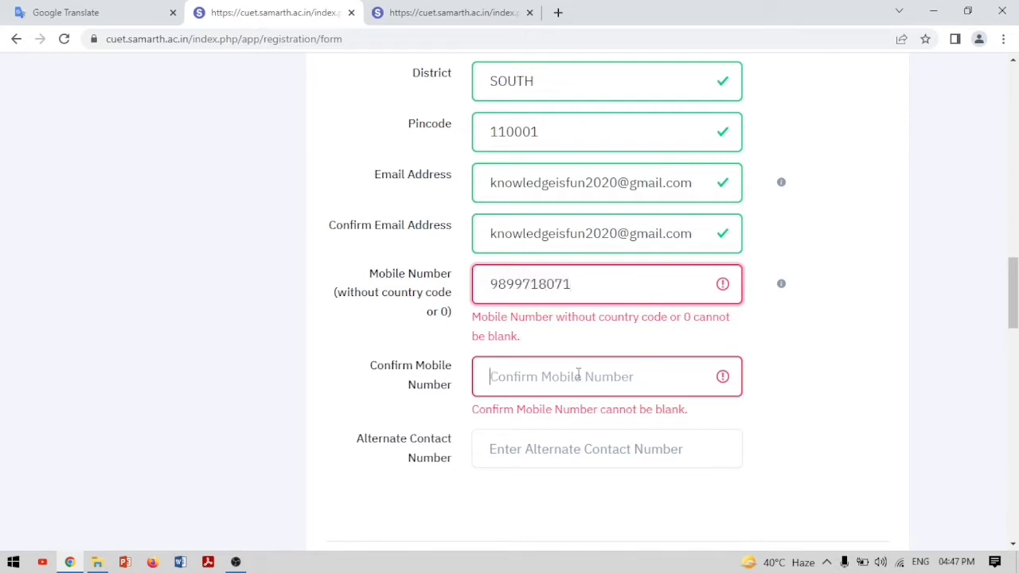
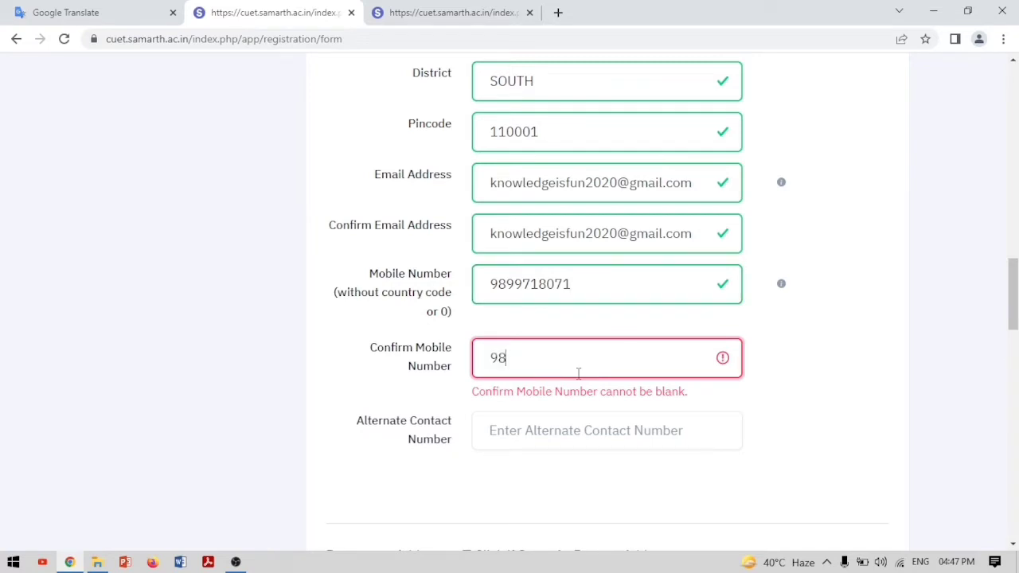
pyautogui.click(580, 440)
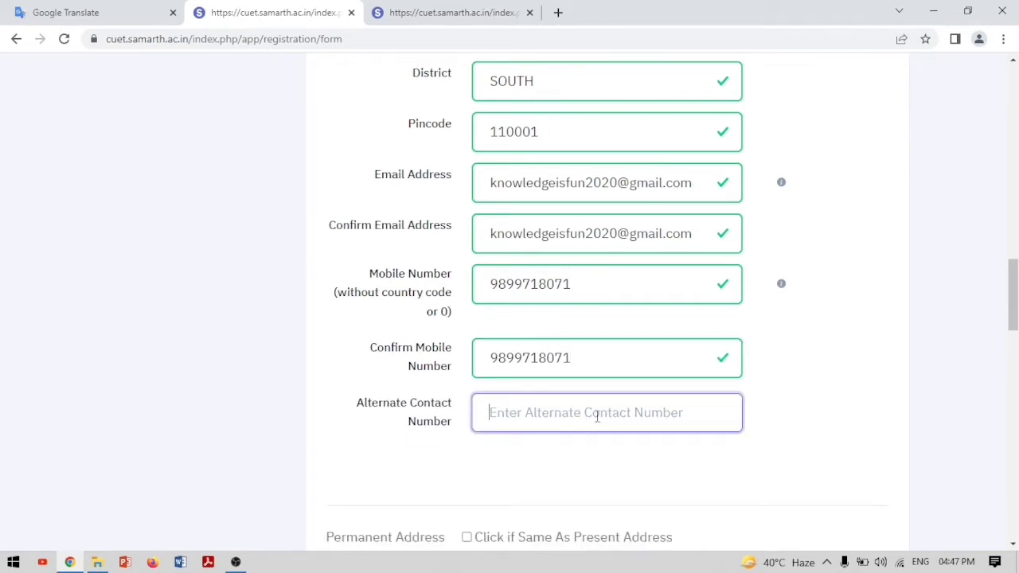
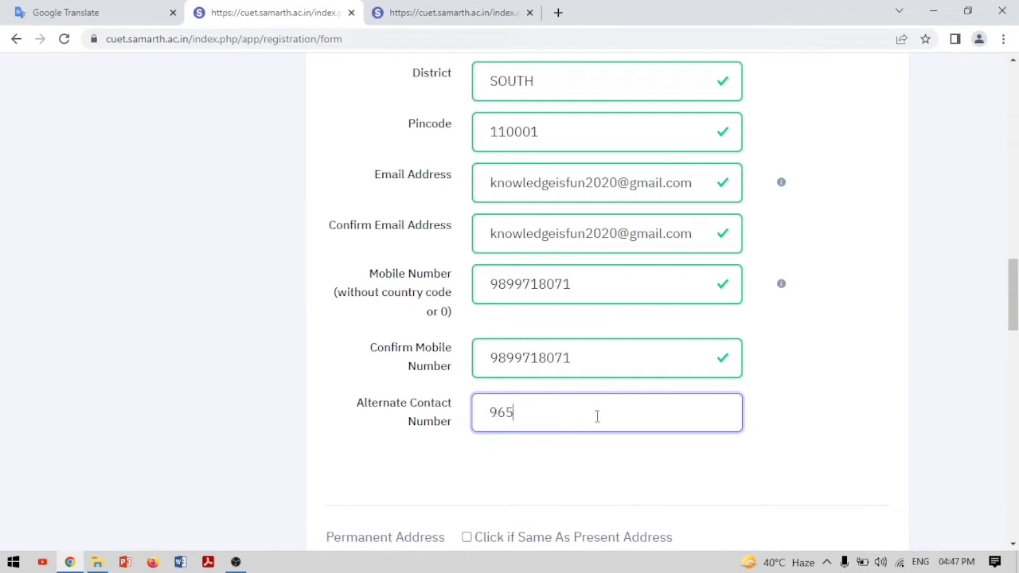
# Tick 'Click if Same As Present Address' so the permanent address copies the present address
pyautogui.scroll(-5, 549, 428)
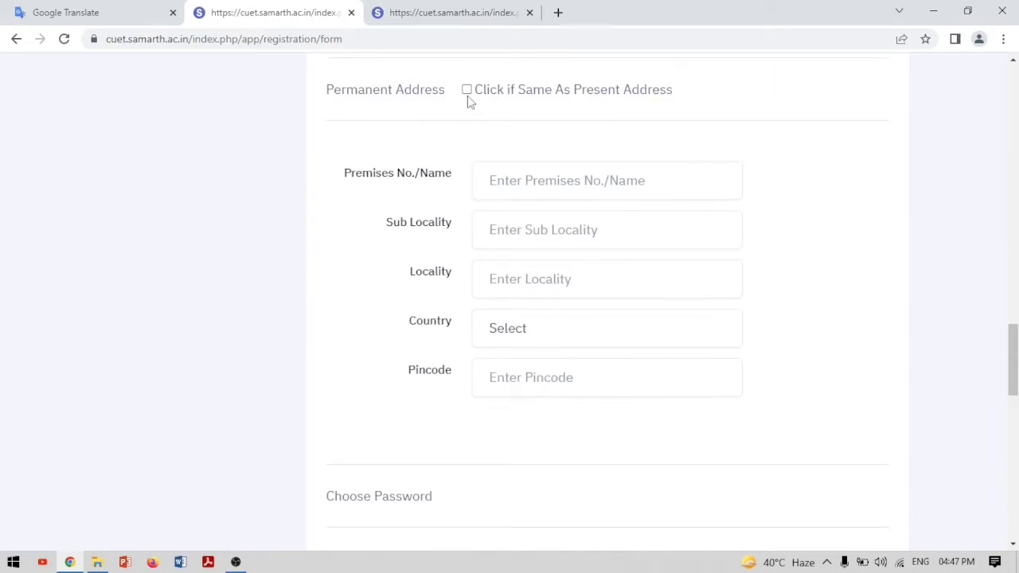
pyautogui.scroll(3, 468, 101)
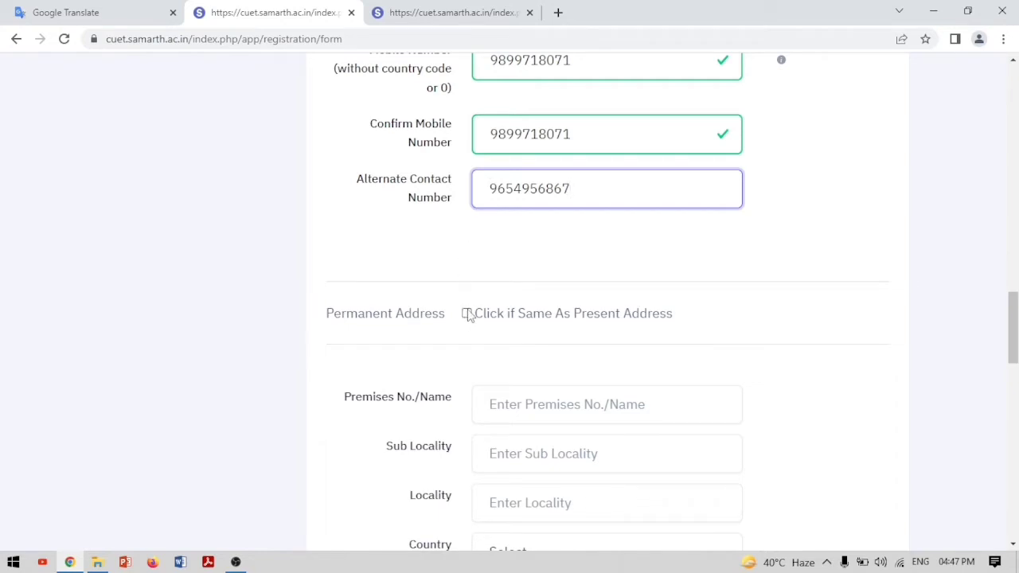
pyautogui.click(467, 314)
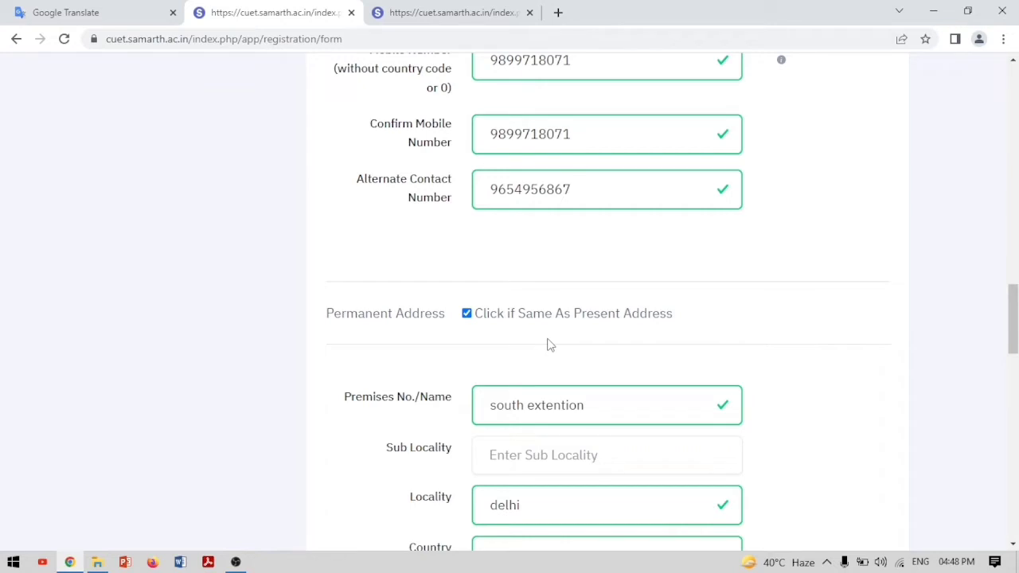
pyautogui.scroll(-8, 548, 345)
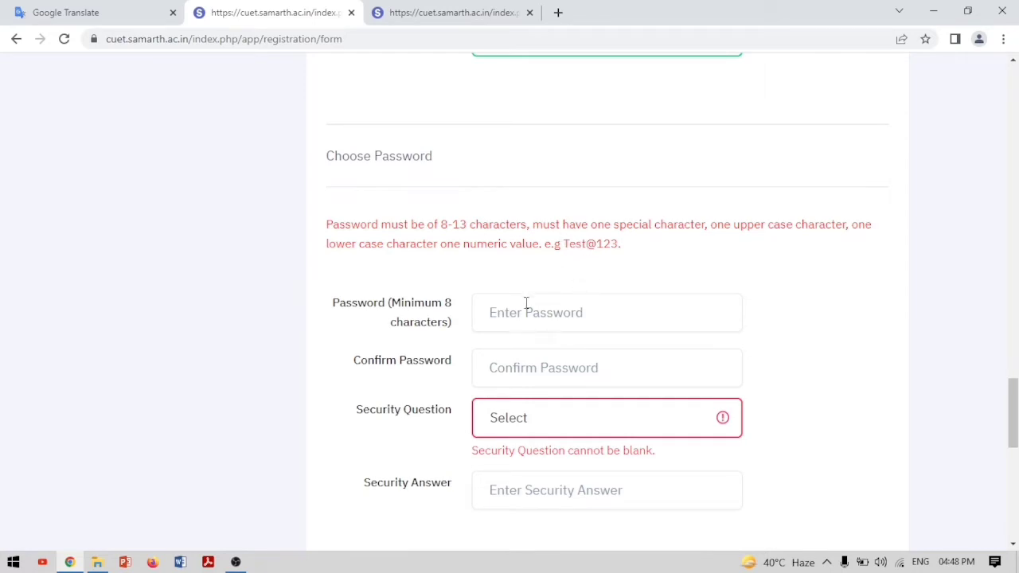
# Enter the account password and repeat it in the confirmation field
pyautogui.click(523, 312)
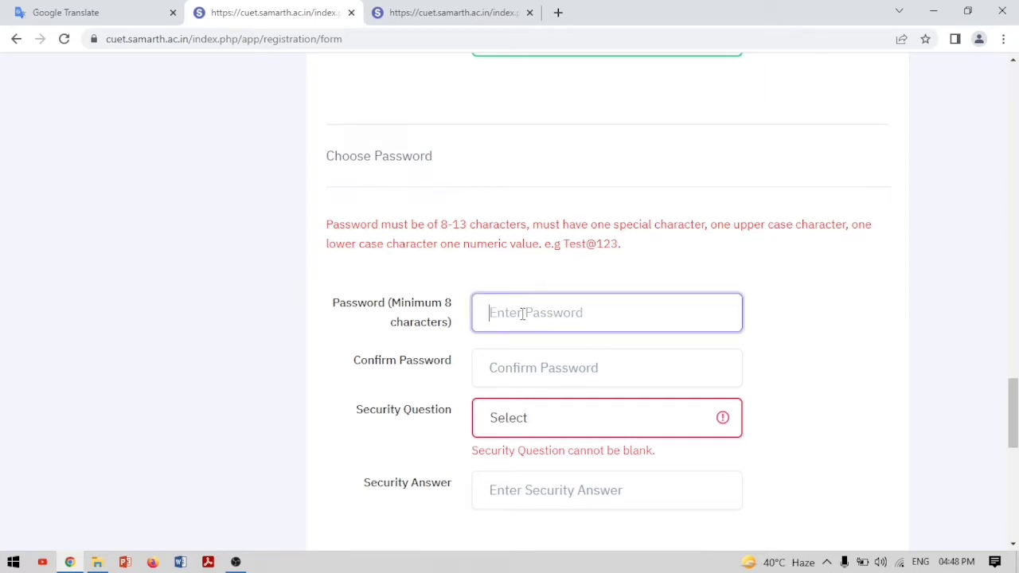
pyautogui.write('•••••••••')
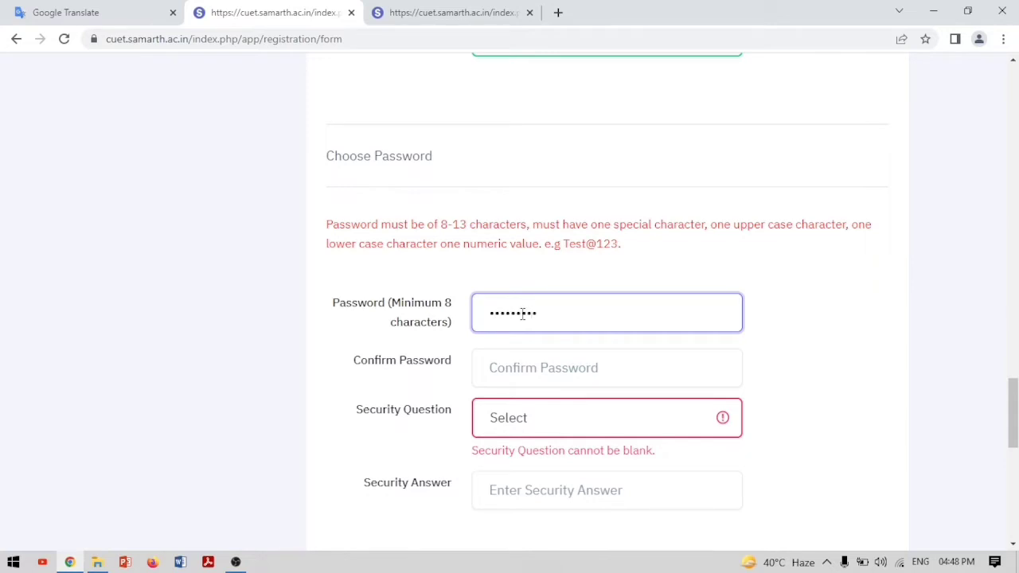
pyautogui.write('•')
pyautogui.moveTo(569, 319); pyautogui.dragTo(438, 318)
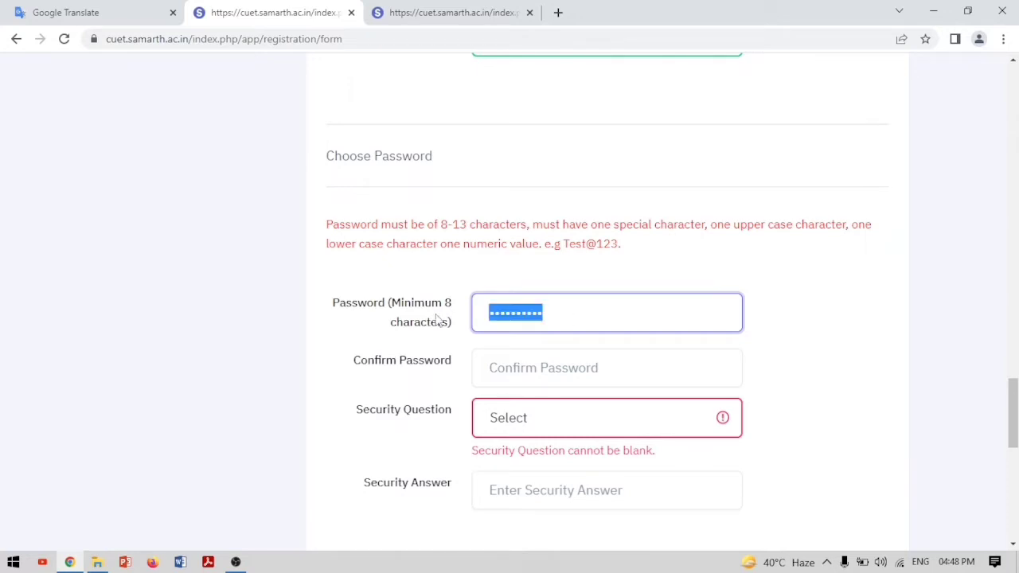
pyautogui.write('•')
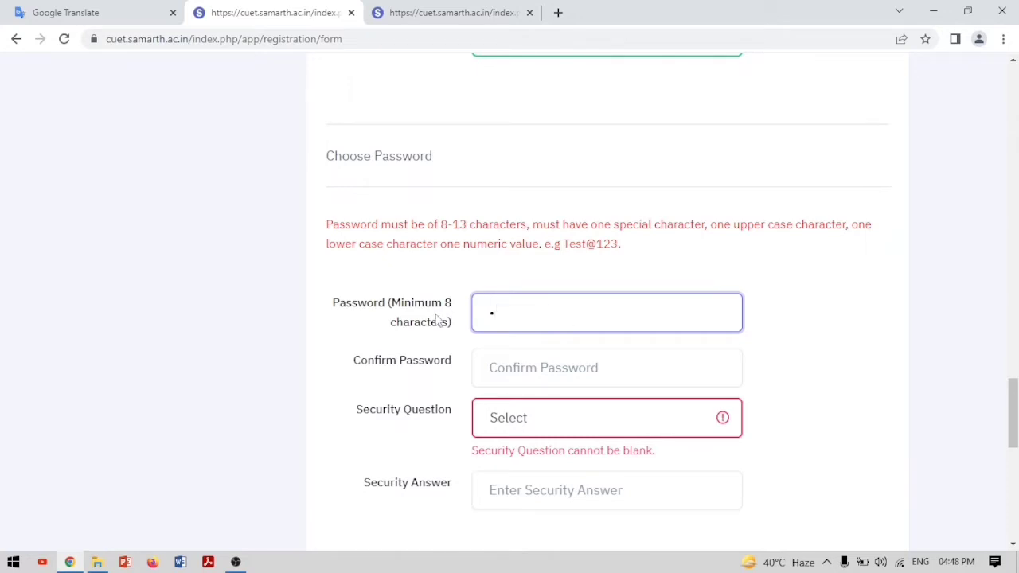
pyautogui.write('••••••••')
pyautogui.click(506, 367)
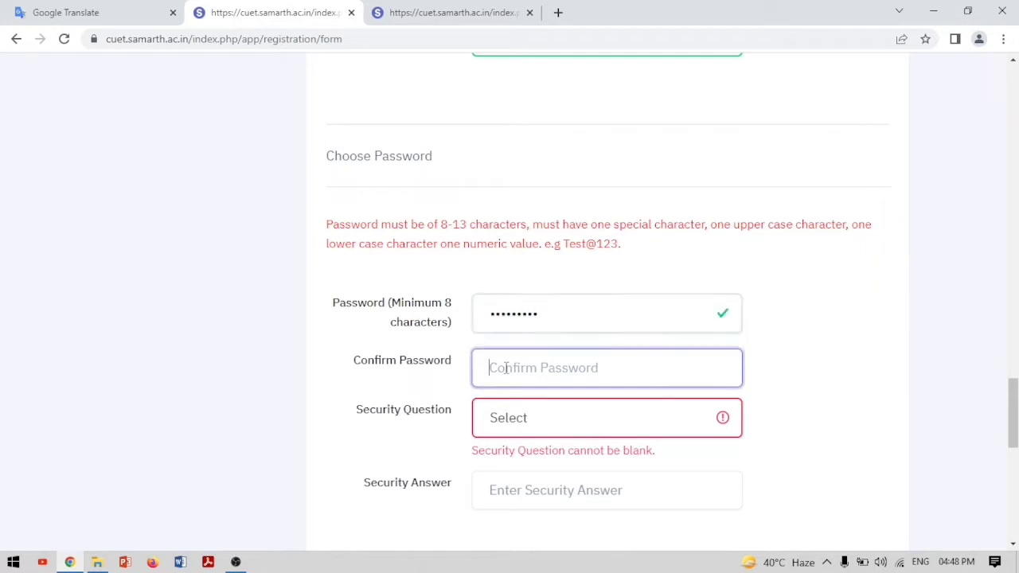
pyautogui.write('•')
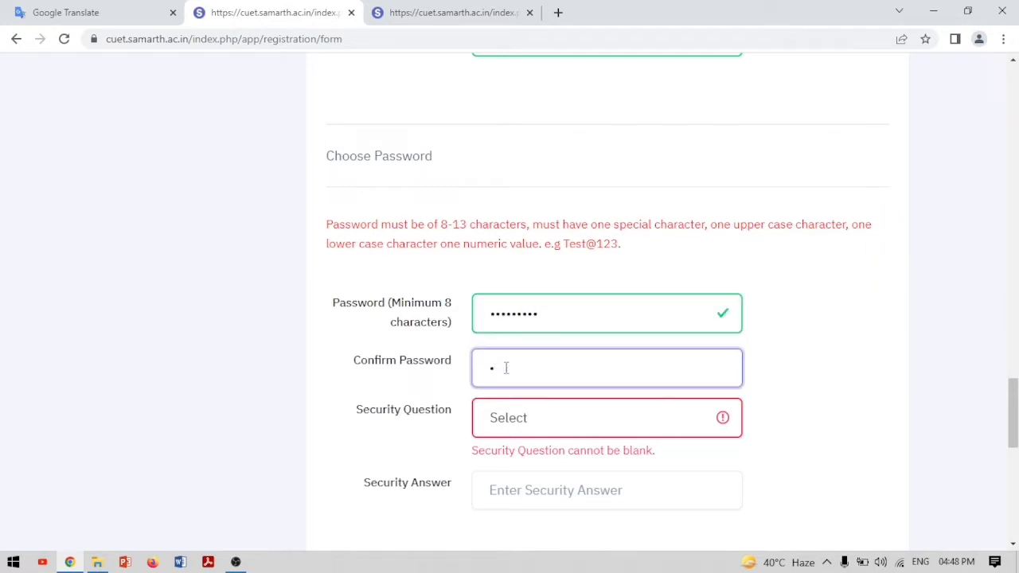
pyautogui.write('••••••••')
# Choose the 'What is your neighbour's pet name ?' security question and enter its answer
pyautogui.click(727, 428)
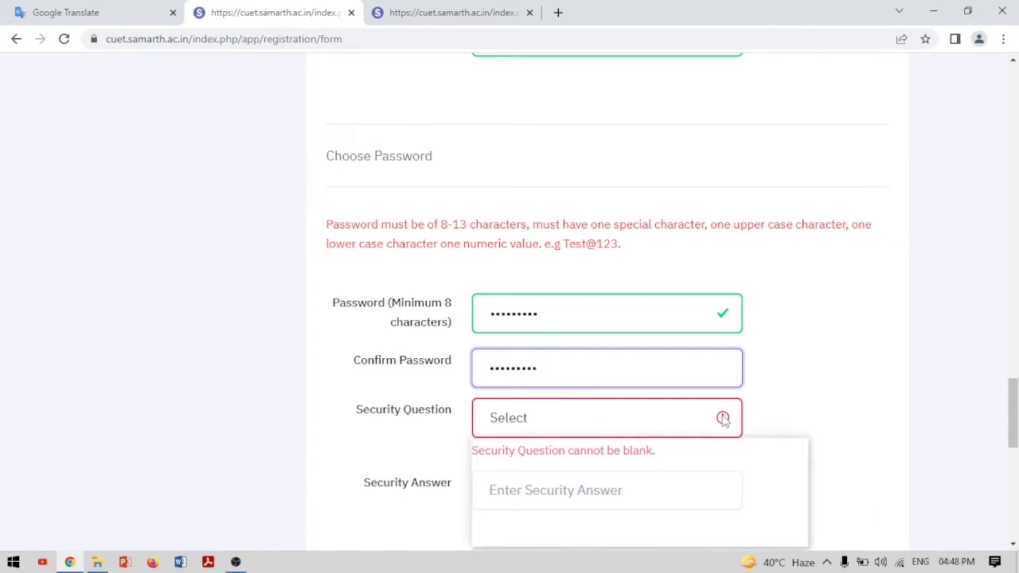
pyautogui.scroll(-3, 723, 420)
pyautogui.scroll(3, 680, 284)
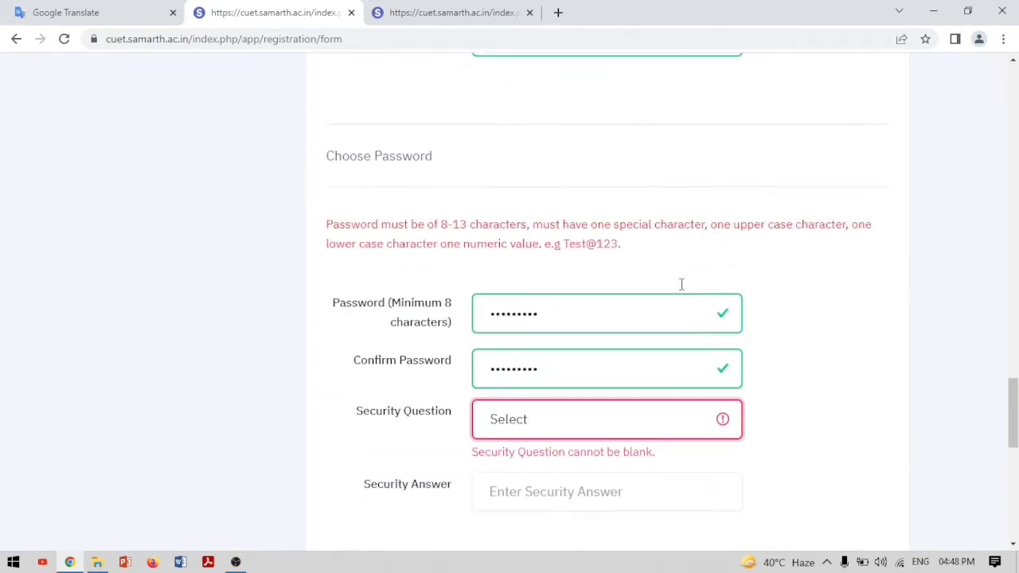
pyautogui.click(723, 419)
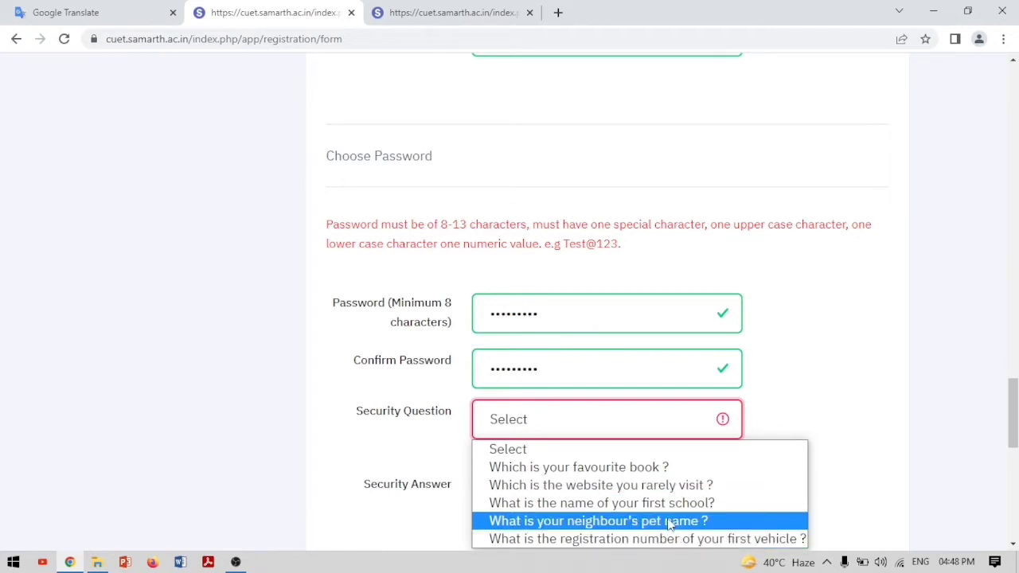
pyautogui.click(669, 521)
pyautogui.click(585, 471)
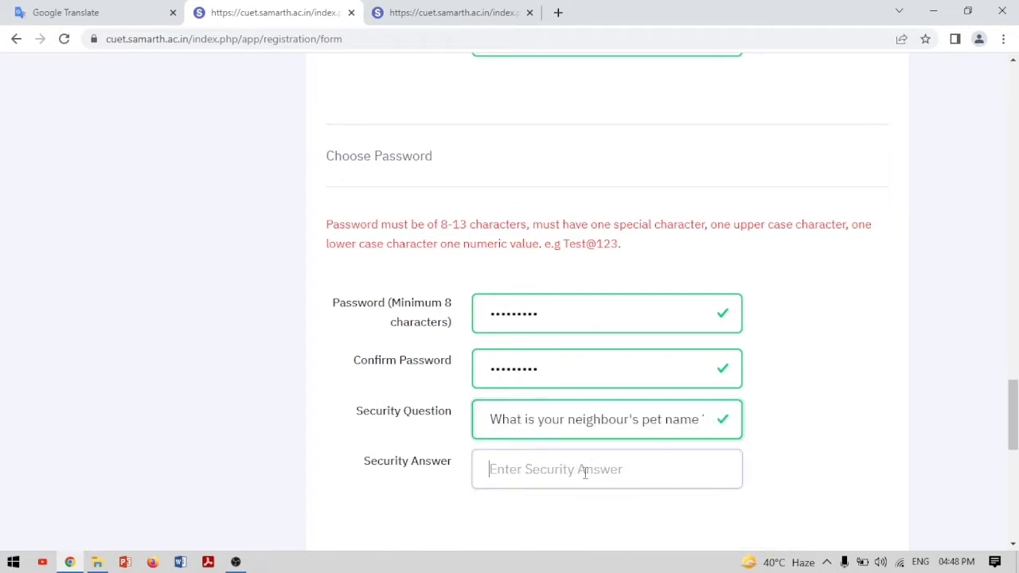
pyautogui.write('*****')
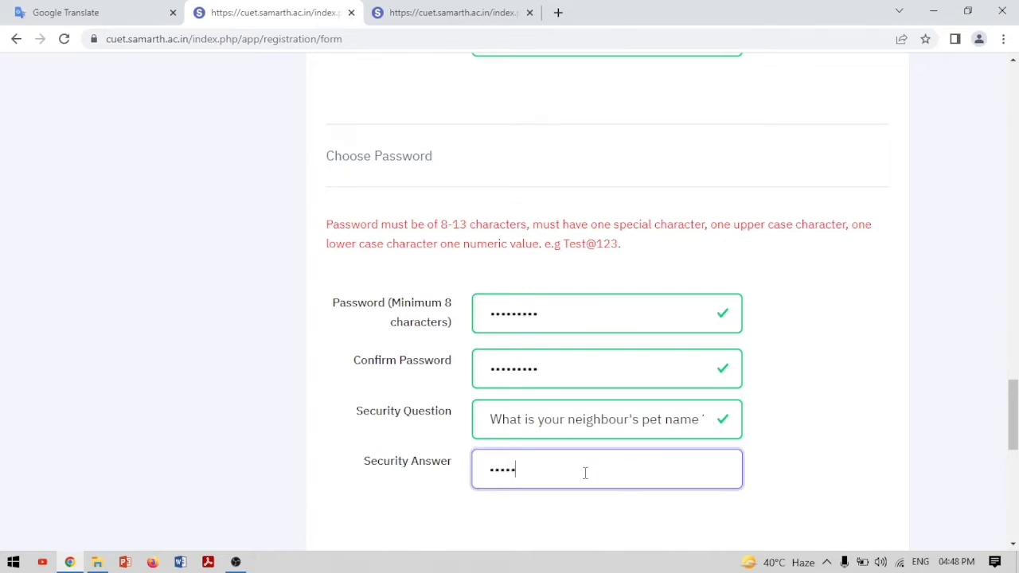
pyautogui.scroll(-3, 585, 473)
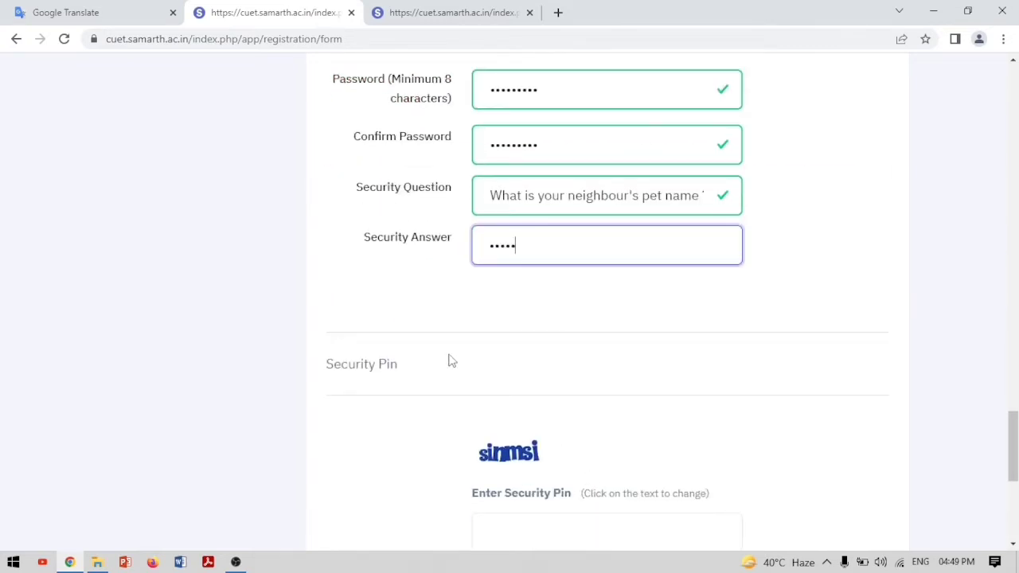
# Enter the security pin shown in the image and submit the form for review
pyautogui.scroll(-3, 444, 374)
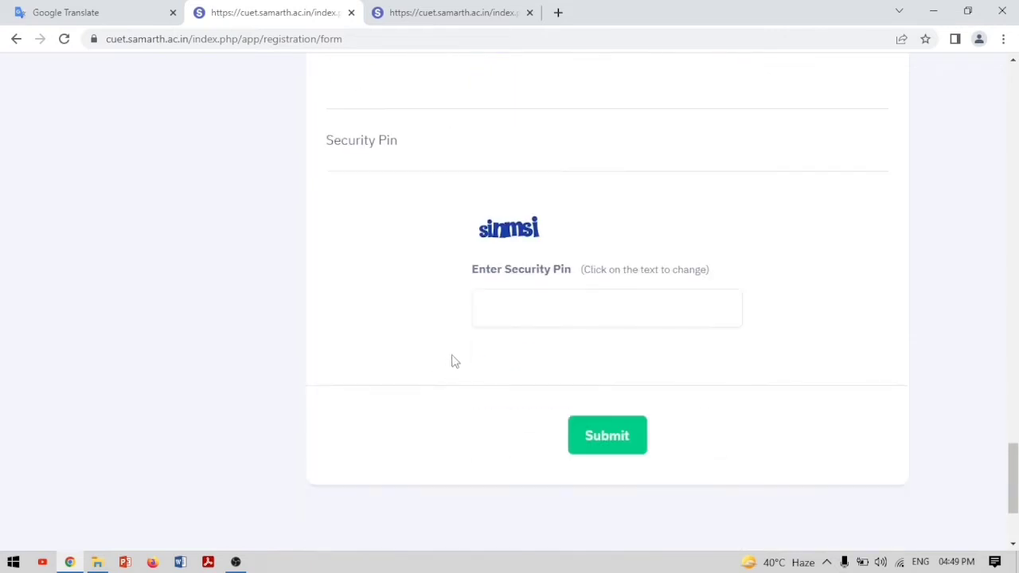
pyautogui.click(506, 310)
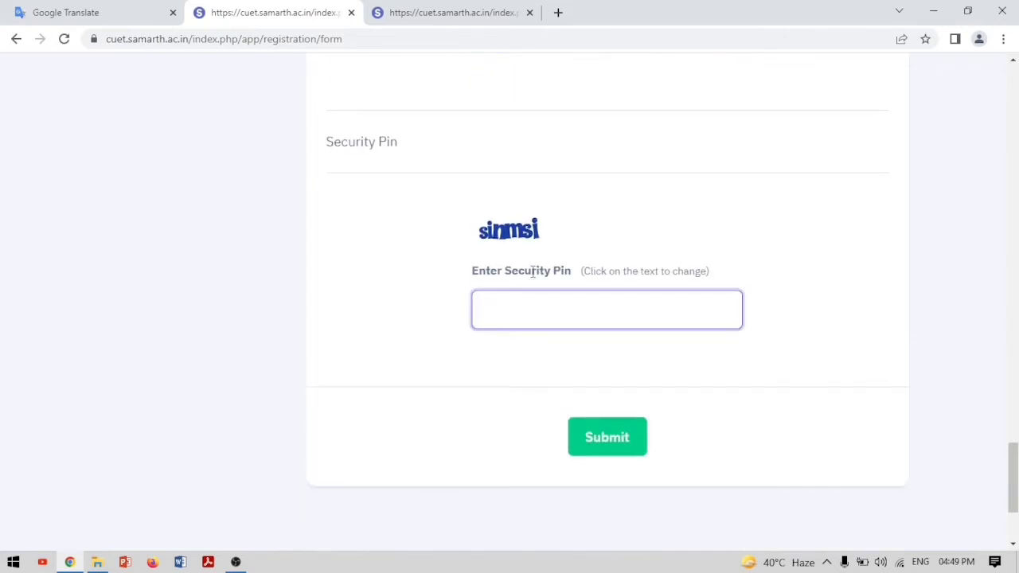
pyautogui.scroll(3, 532, 269)
pyautogui.scroll(-2, 494, 330)
pyautogui.scroll(-1, 478, 354)
pyautogui.write('sinmsi')
pyautogui.click(618, 436)
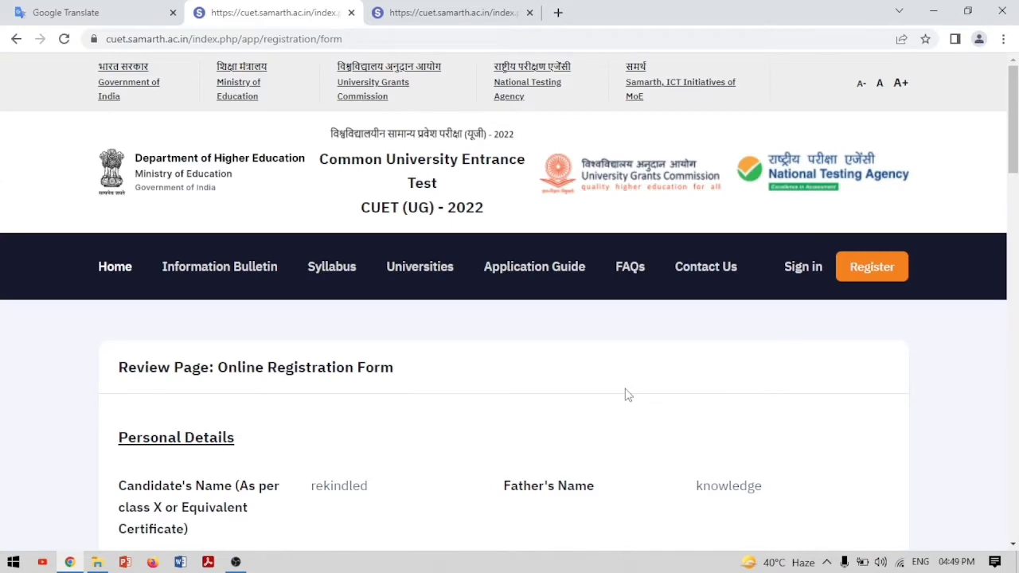
pyautogui.scroll(-3, 627, 395)
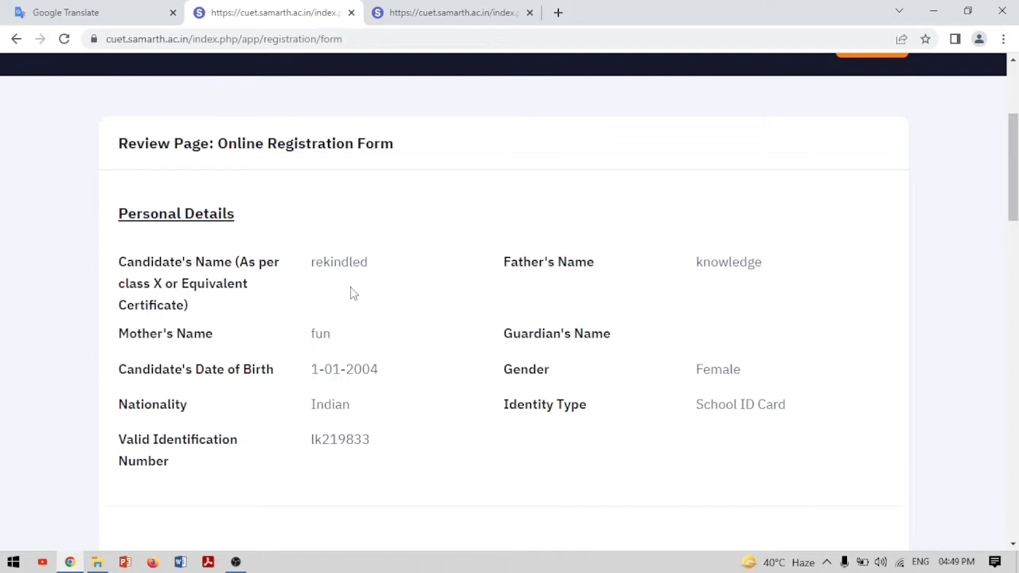
pyautogui.scroll(-6, 354, 293)
pyautogui.scroll(-3, 354, 293)
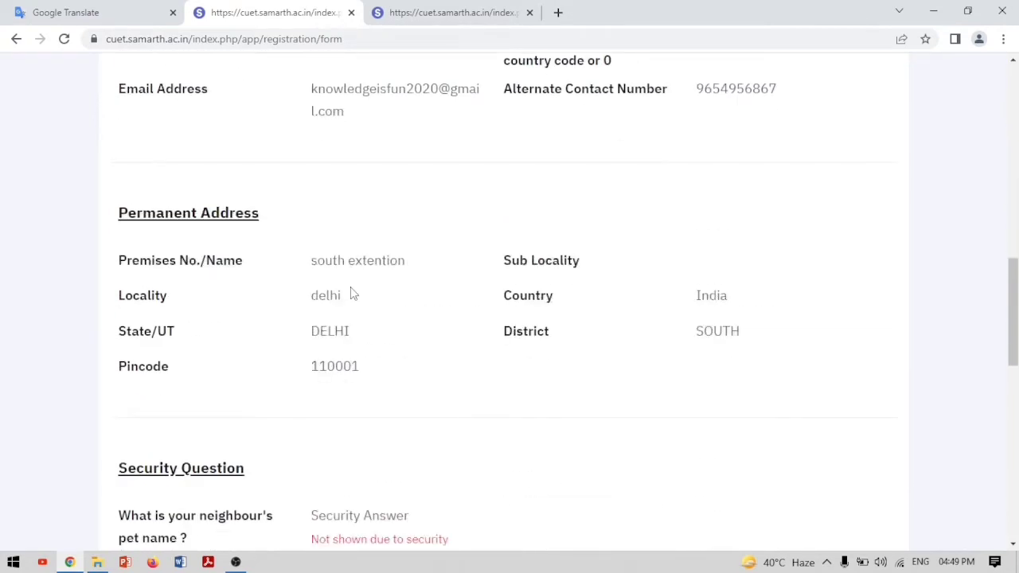
pyautogui.scroll(-3, 354, 294)
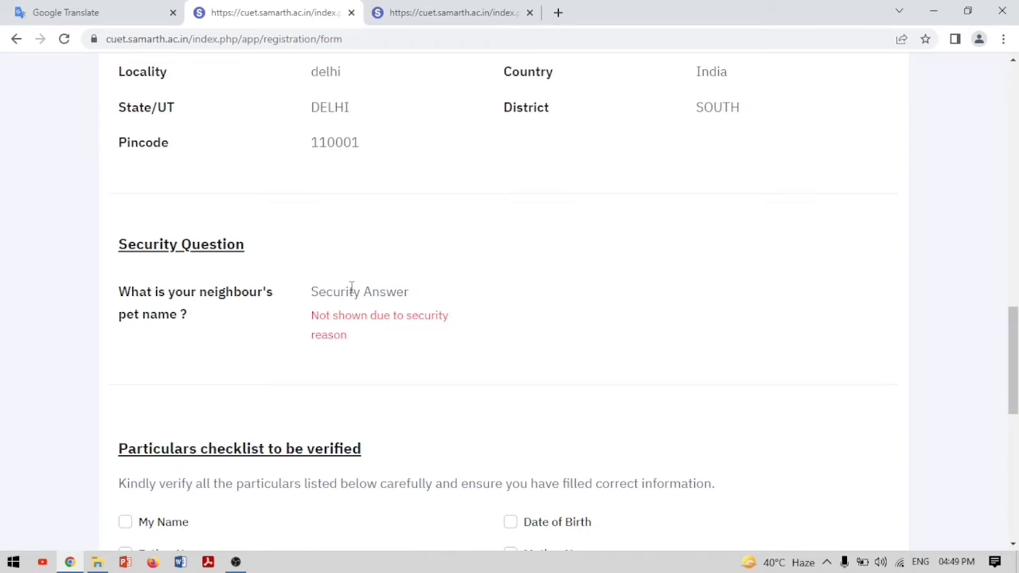
pyautogui.scroll(-3, 351, 289)
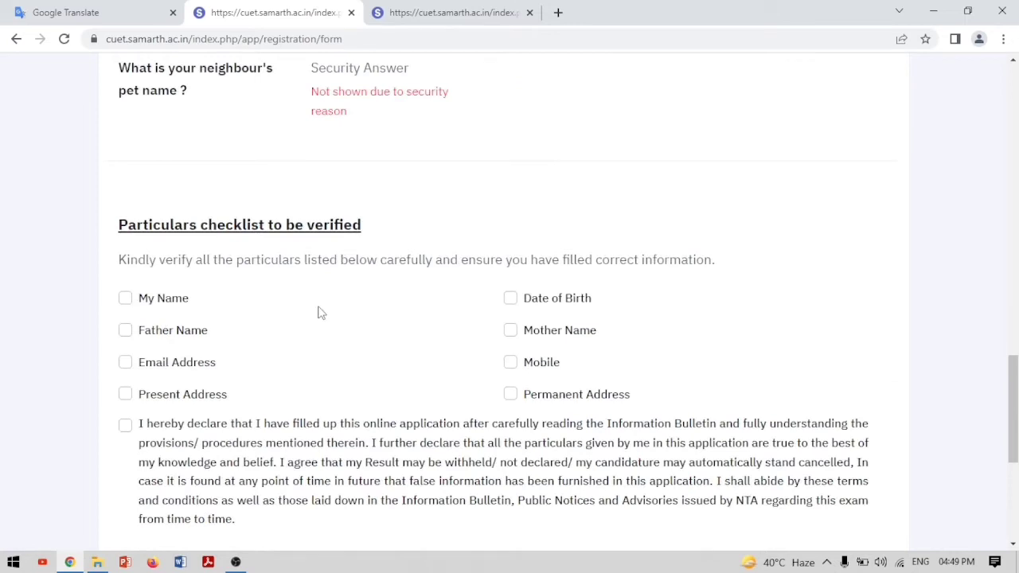
# Tick Name, Father's Name, Email, Present Address, Date of Birth, Mother Name, Mobile and the declaration
pyautogui.click(125, 299)
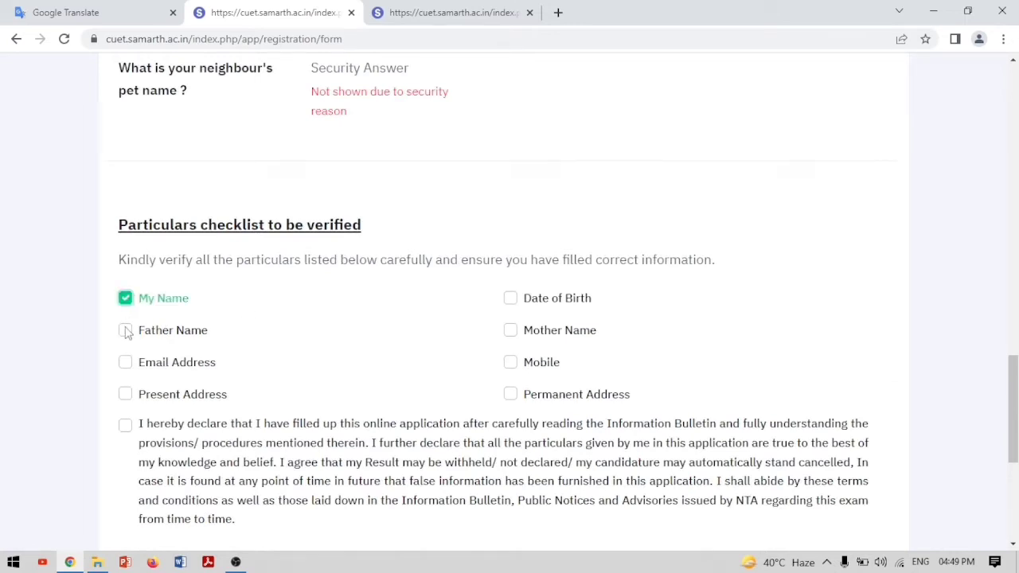
pyautogui.click(126, 330)
pyautogui.click(126, 363)
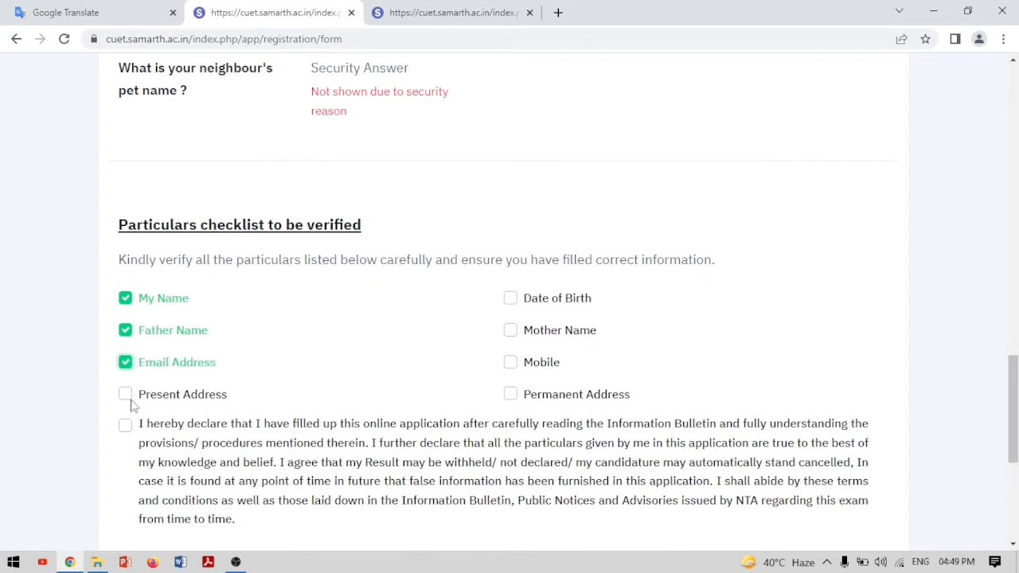
pyautogui.click(125, 395)
pyautogui.click(511, 299)
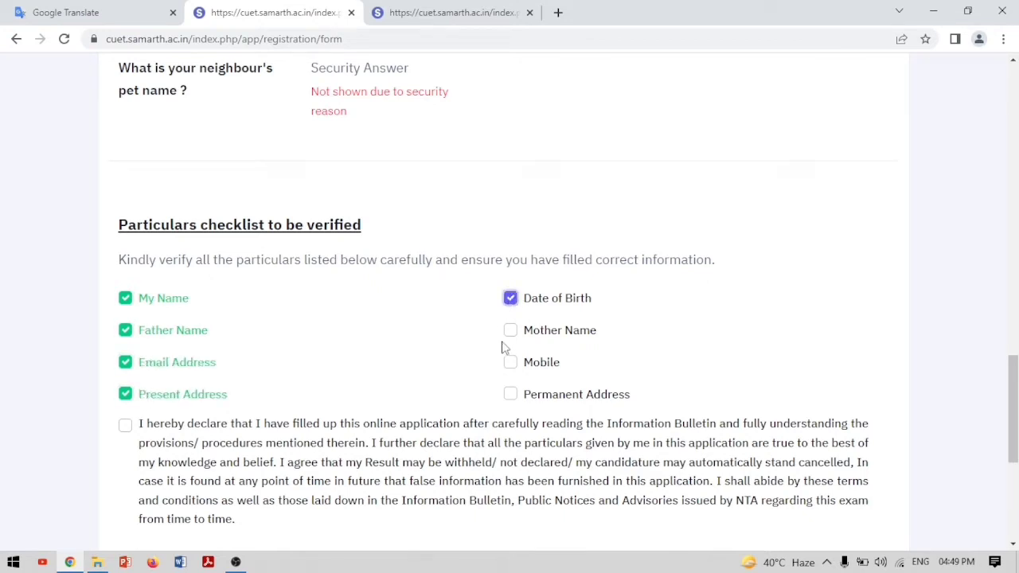
pyautogui.click(510, 330)
pyautogui.click(512, 365)
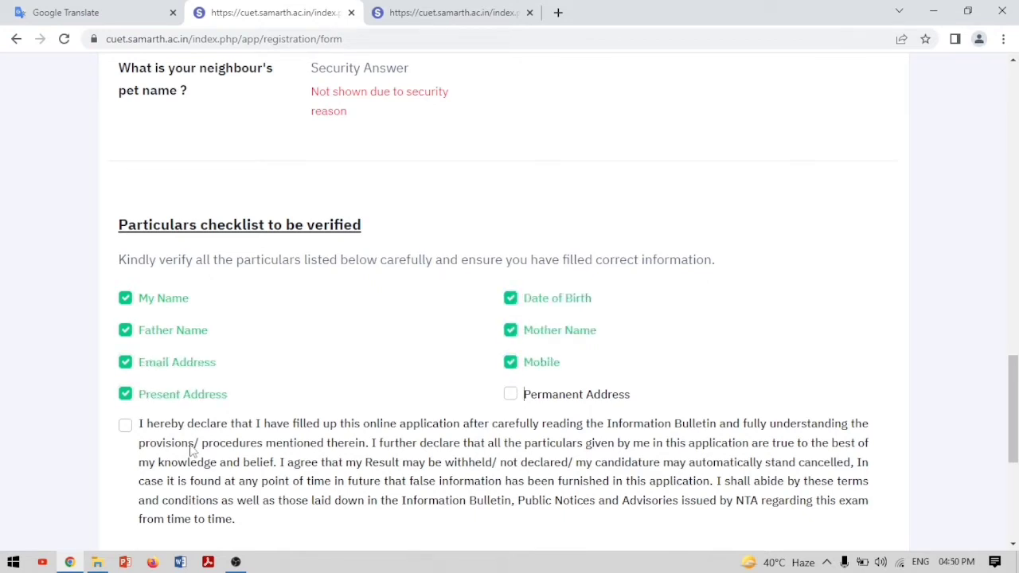
pyautogui.click(126, 426)
pyautogui.scroll(-3, 423, 382)
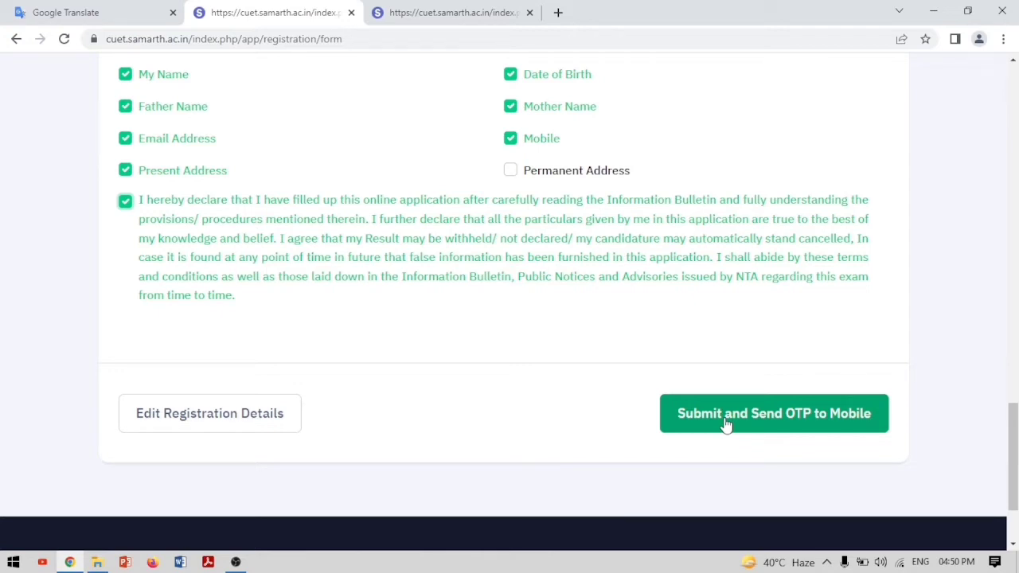
# Tick the missed Permanent Address item and submit, confirming with OK to send the OTP
pyautogui.click(726, 424)
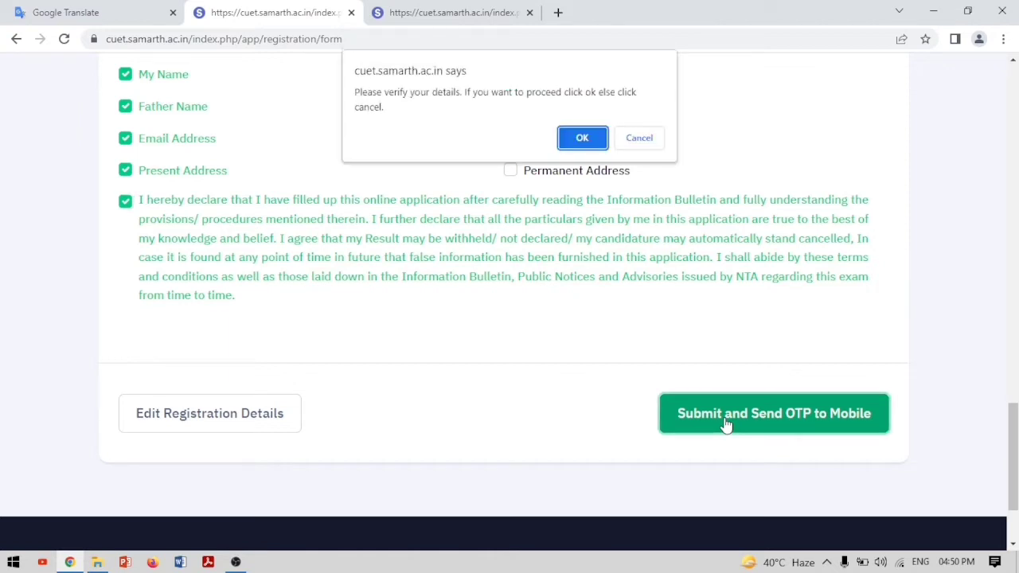
pyautogui.click(581, 135)
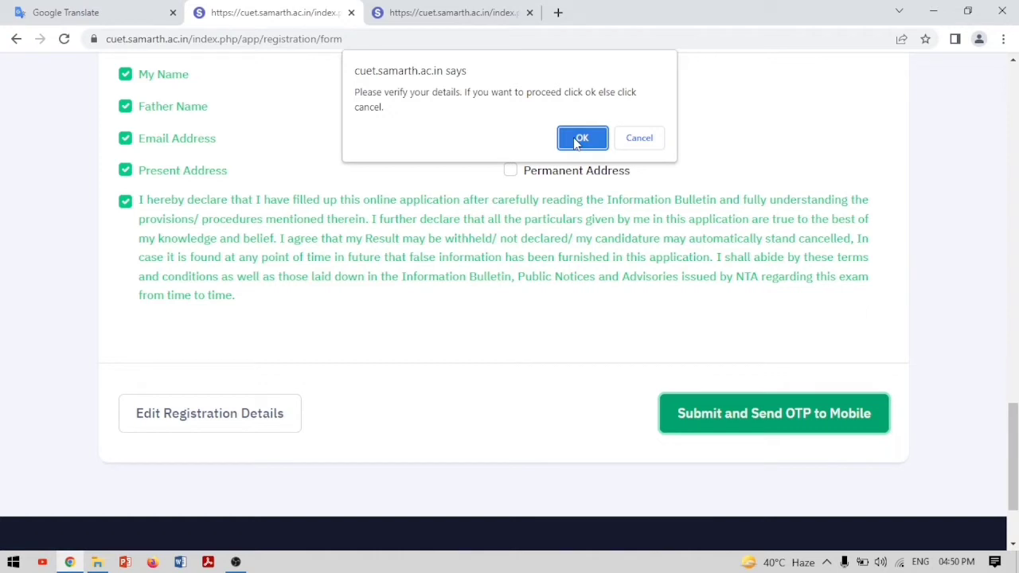
pyautogui.click(577, 141)
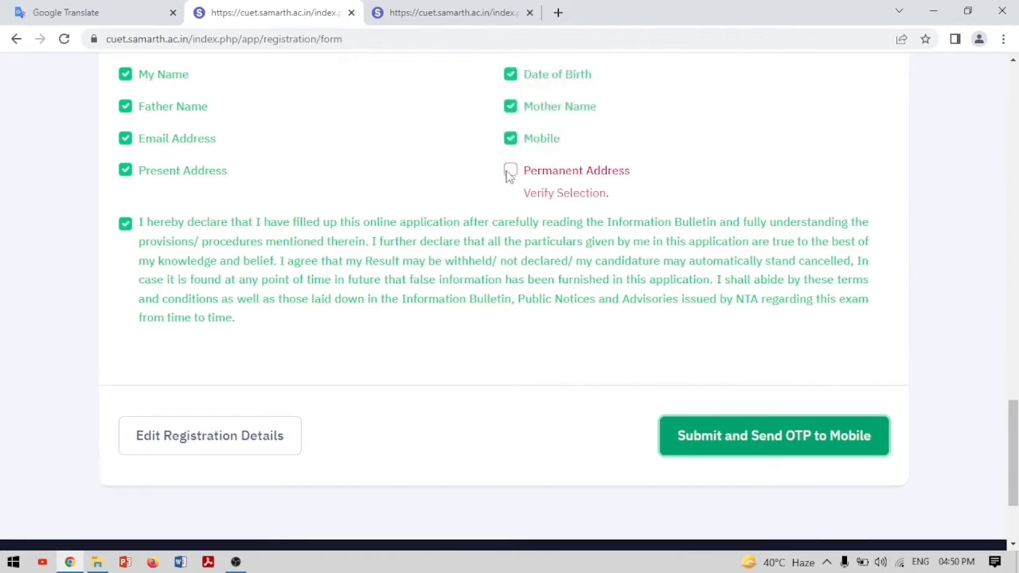
pyautogui.click(511, 170)
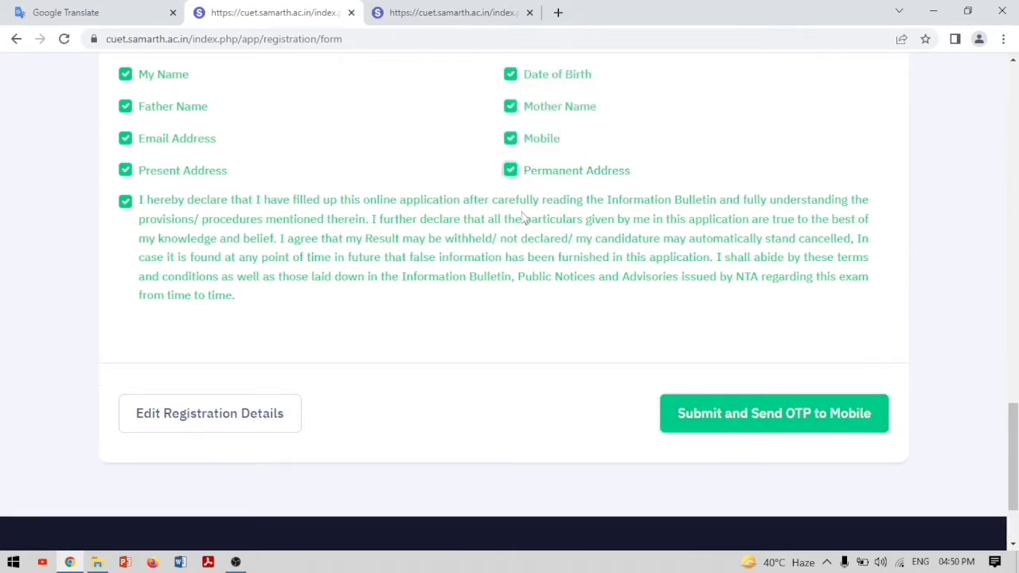
pyautogui.click(783, 430)
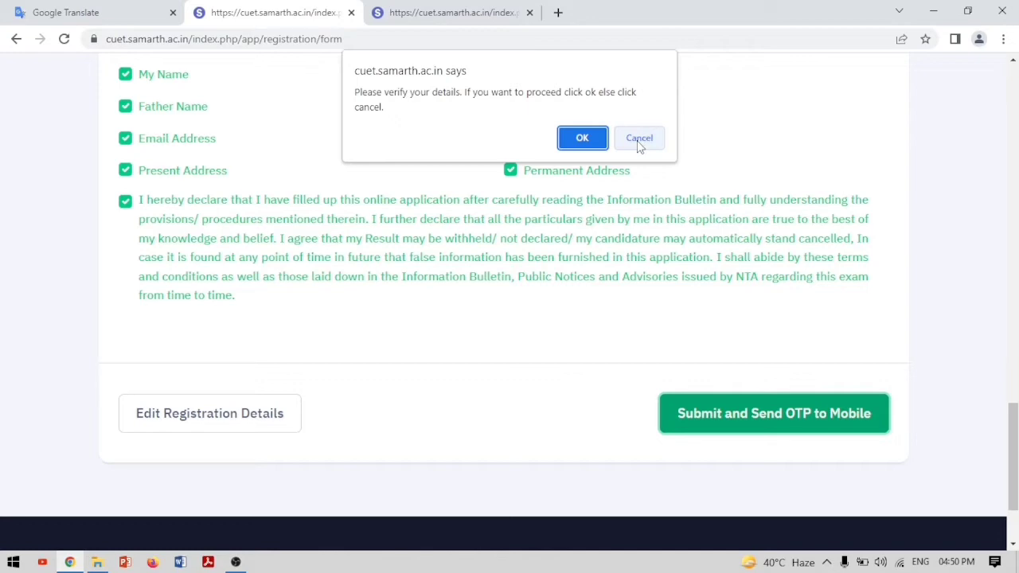
pyautogui.click(584, 142)
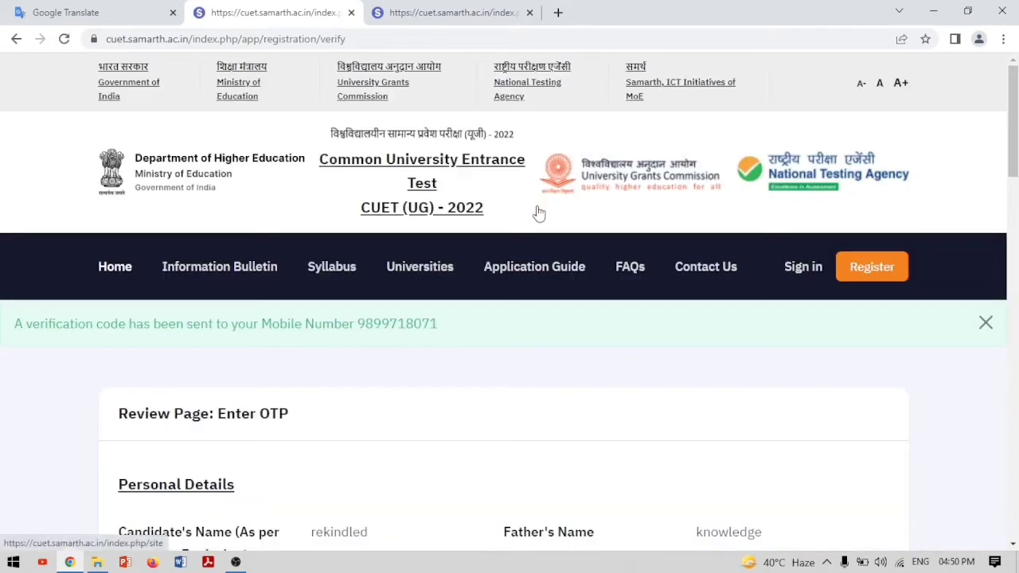
# Enter the security pin from the image and submit the OTP verification
pyautogui.scroll(-5, 537, 212)
pyautogui.scroll(-8, 537, 211)
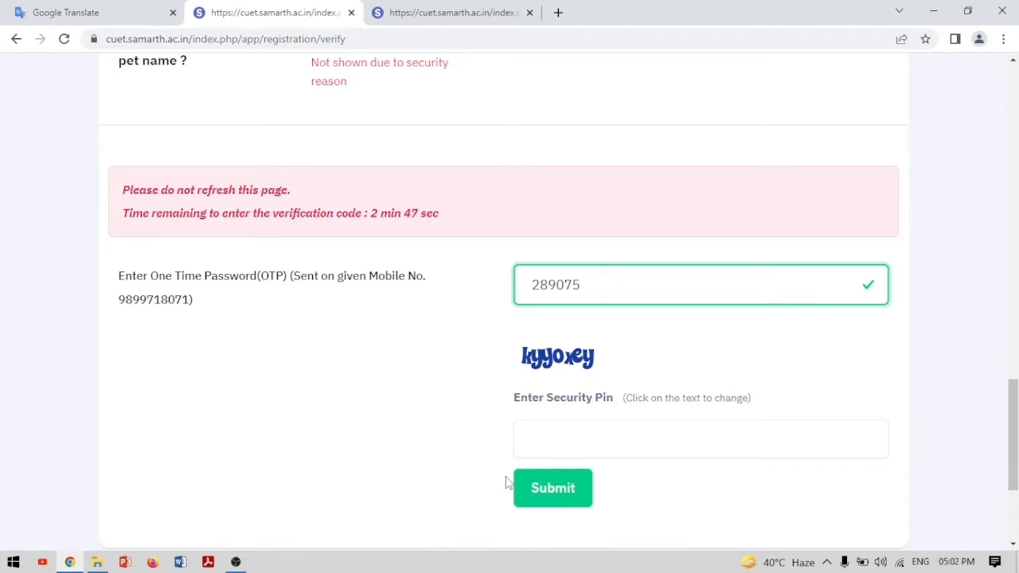
pyautogui.click(555, 442)
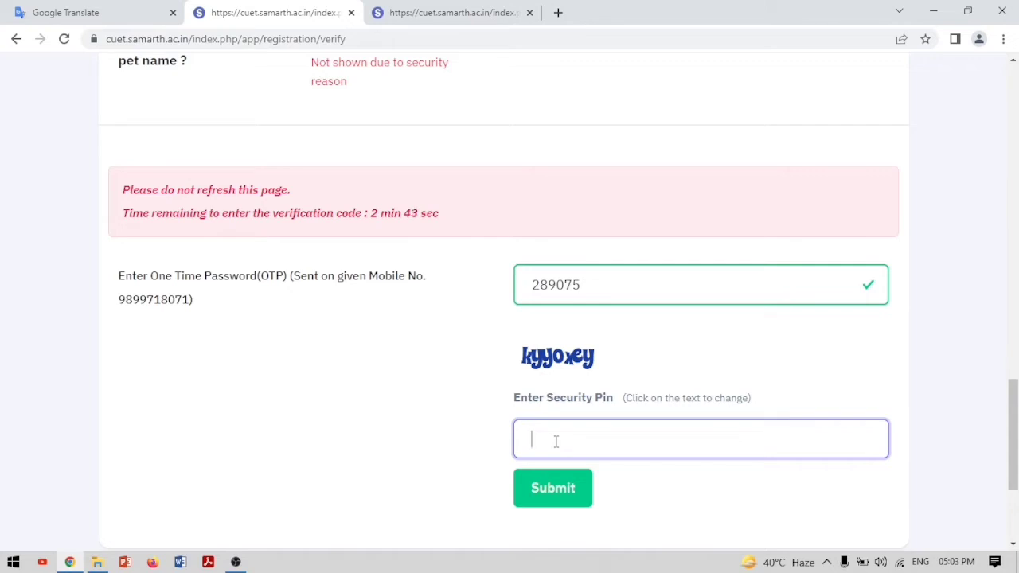
pyautogui.write('k')
pyautogui.write('yy')
pyautogui.write('g')
pyautogui.write('xe')
pyautogui.write('y')
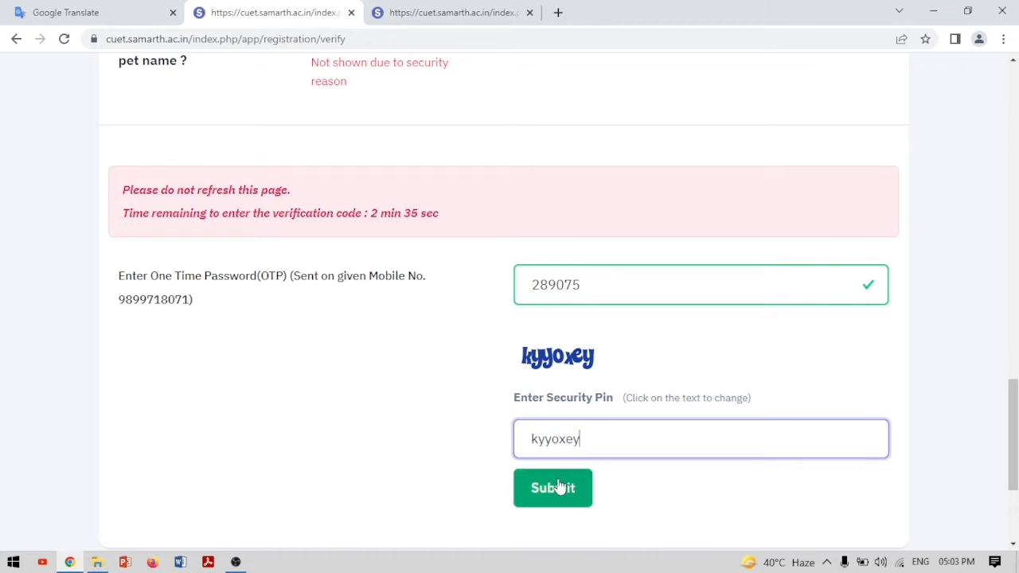
pyautogui.click(560, 488)
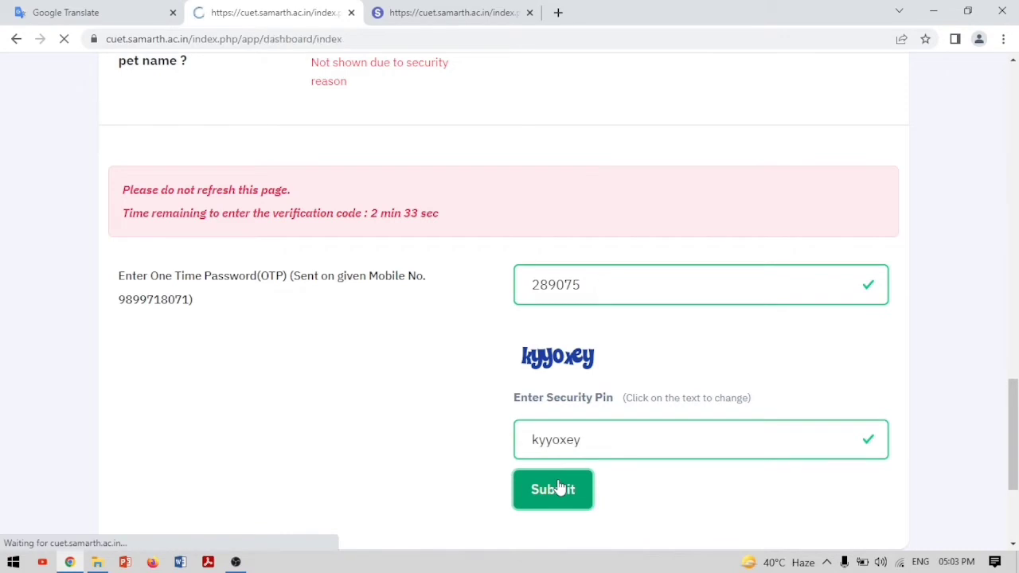
# Scroll the dashboard to the welcome box showing the application number and status NOT SUBMITTED
pyautogui.scroll(-3, 611, 410)
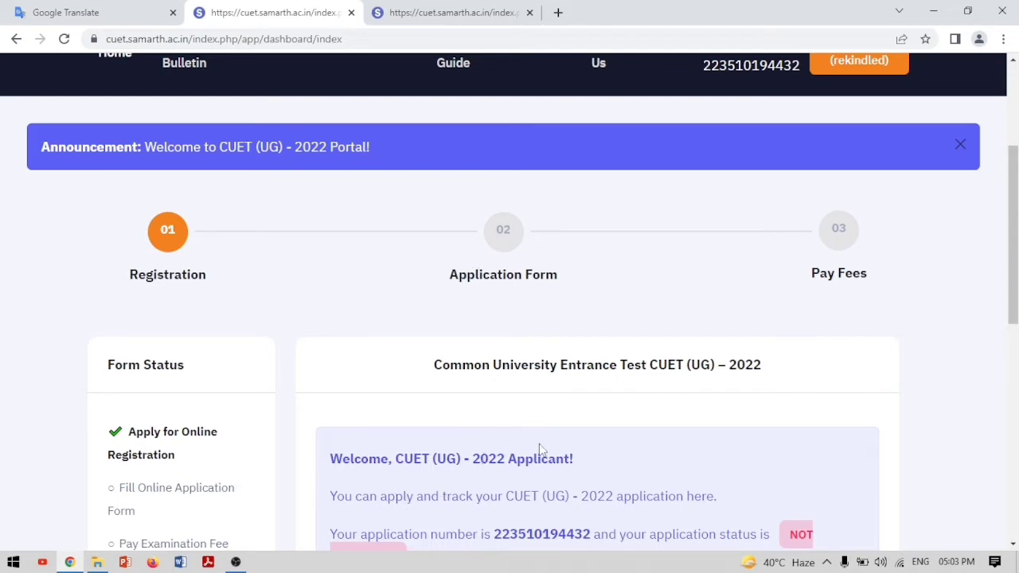
pyautogui.scroll(-3, 540, 450)
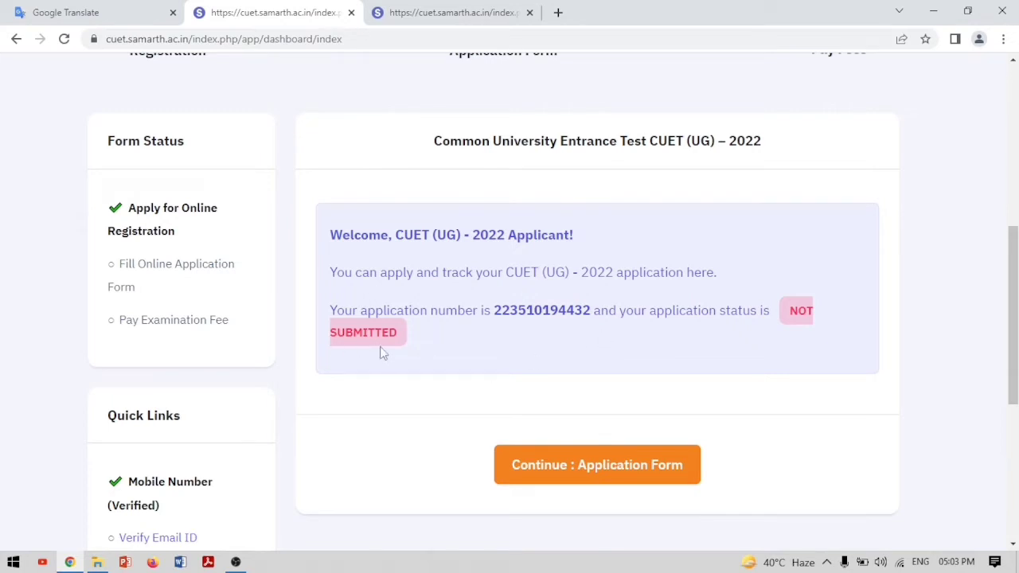
# Continue to the prefilled Personal Details form, review it, and open the Category dropdown
pyautogui.click(617, 469)
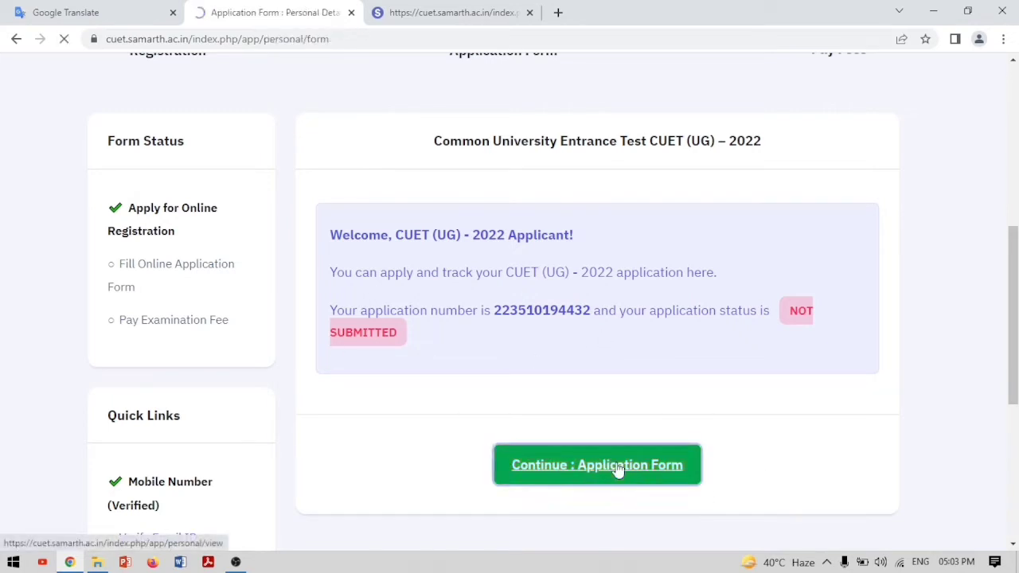
pyautogui.scroll(-3, 618, 470)
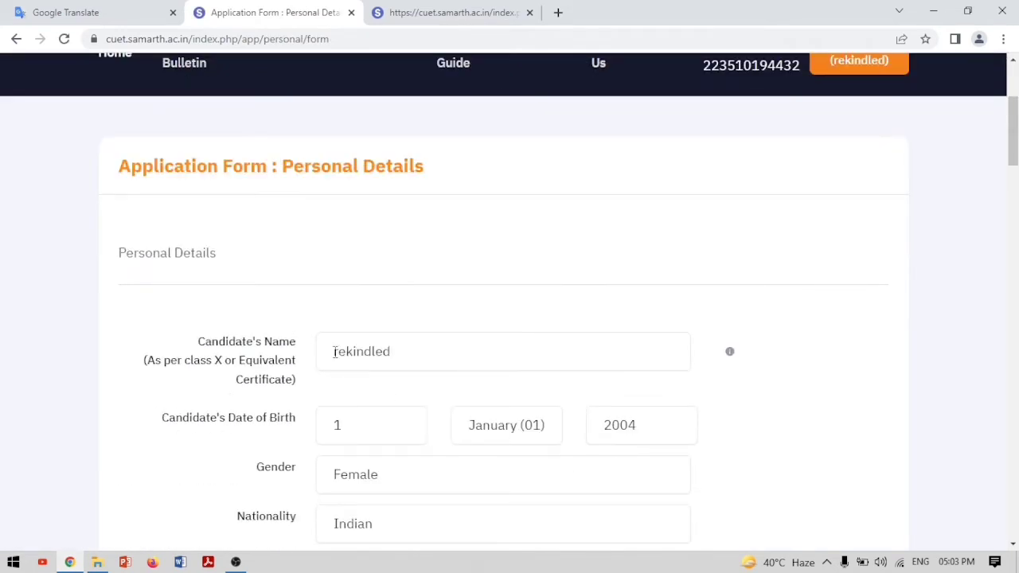
pyautogui.scroll(-3, 354, 426)
pyautogui.scroll(-6, 355, 429)
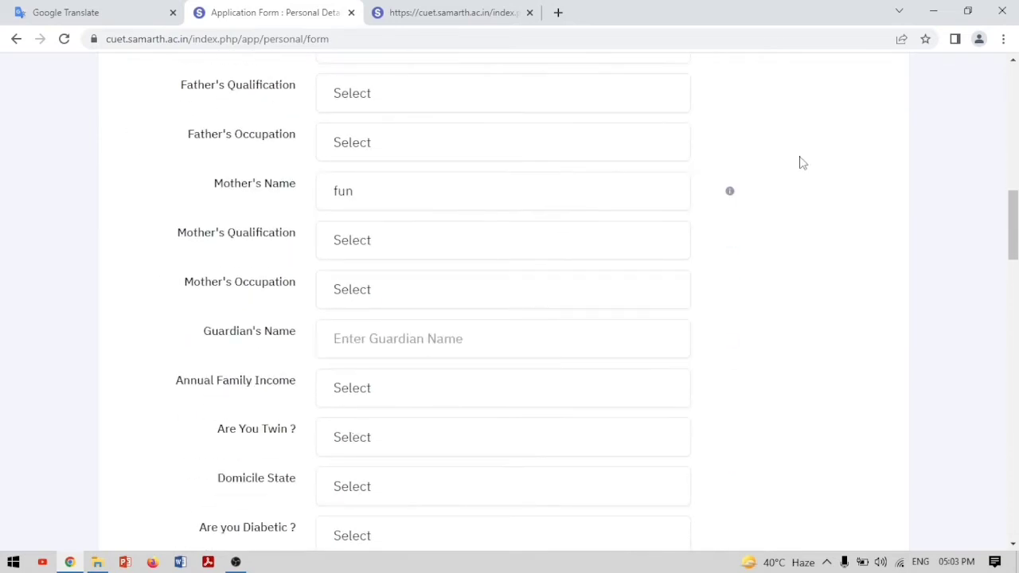
pyautogui.moveTo(729, 195)
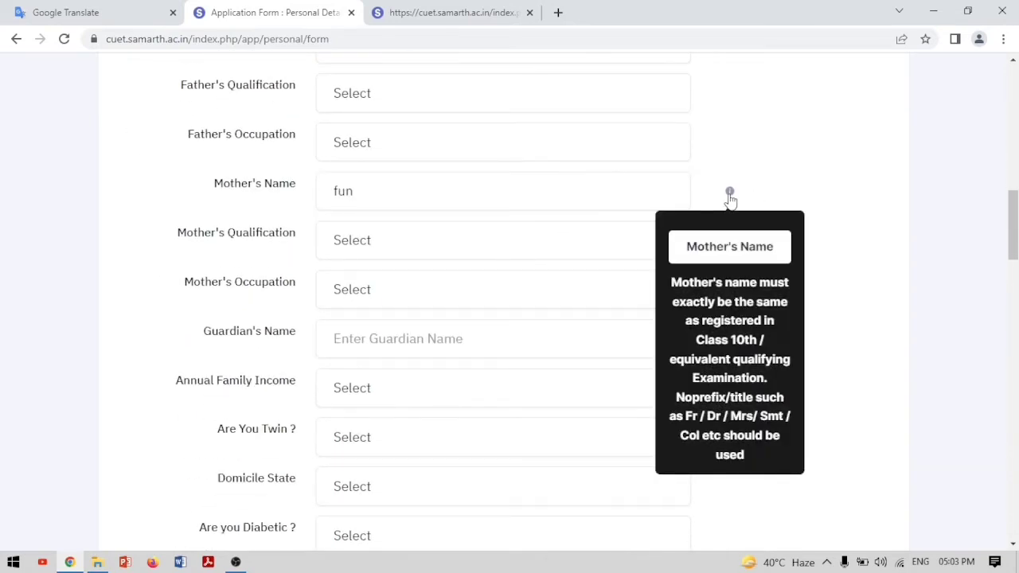
pyautogui.scroll(-3, 546, 244)
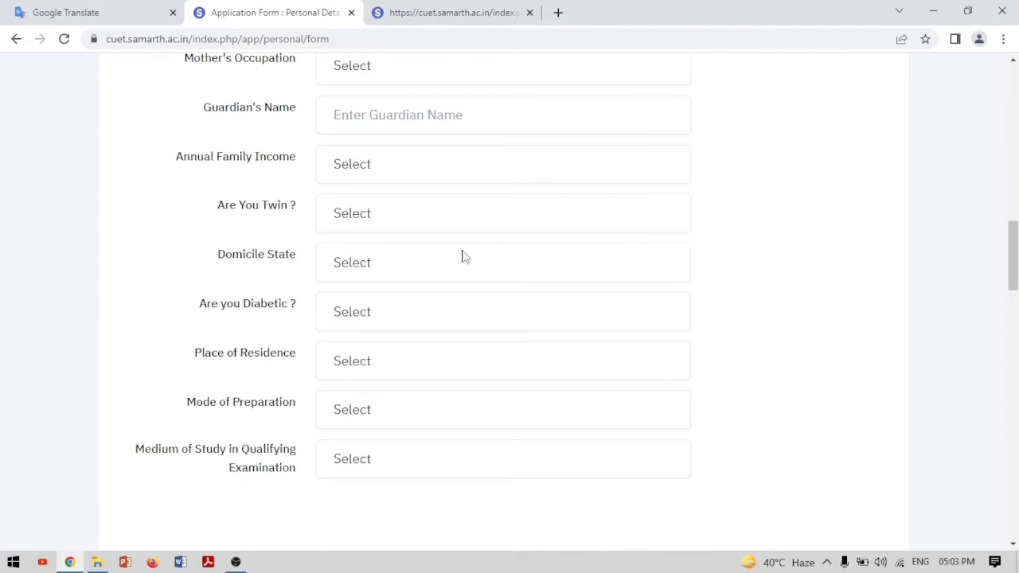
pyautogui.scroll(3, 495, 211)
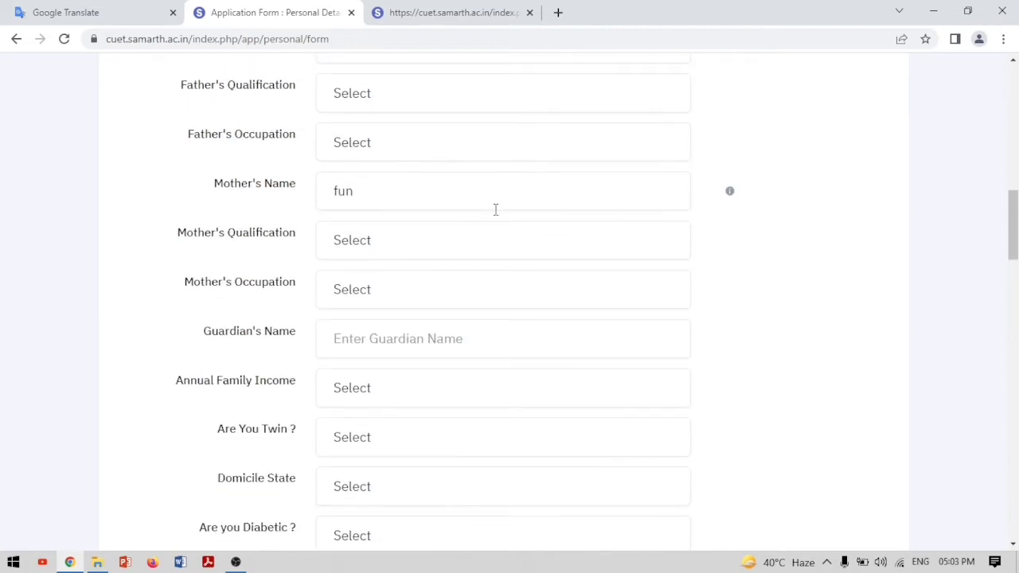
pyautogui.scroll(9, 444, 246)
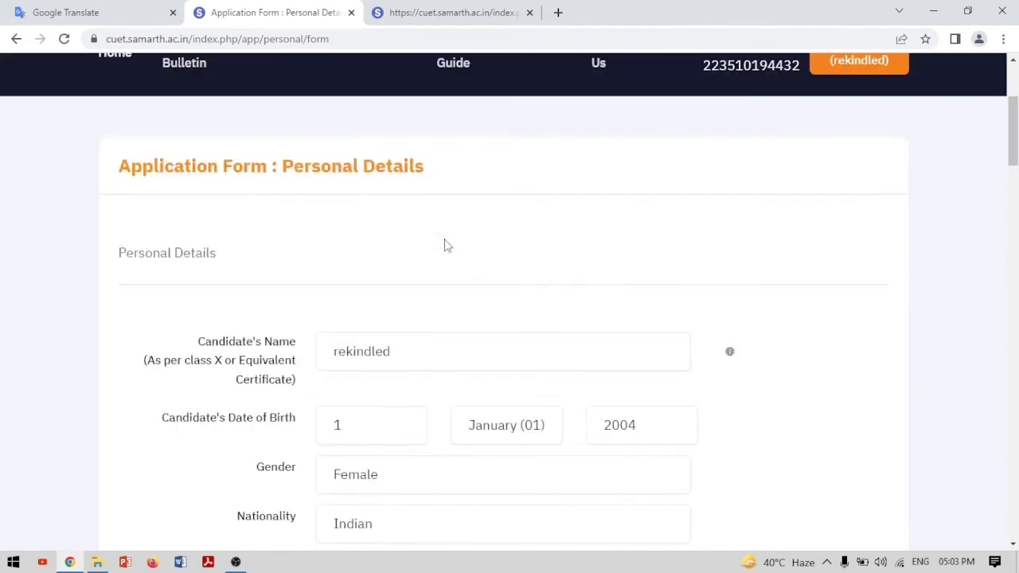
pyautogui.scroll(-3, 444, 246)
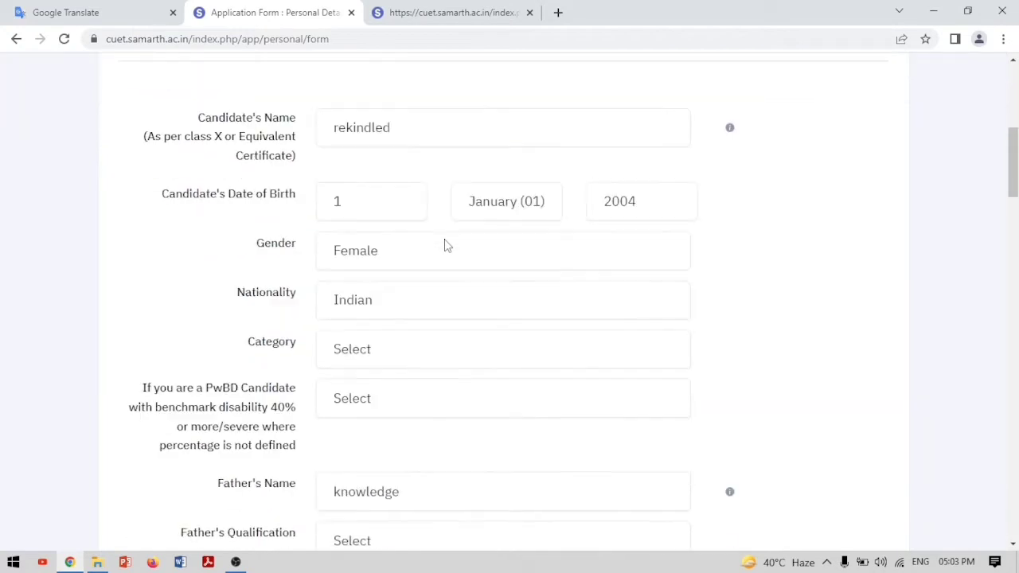
pyautogui.click(395, 354)
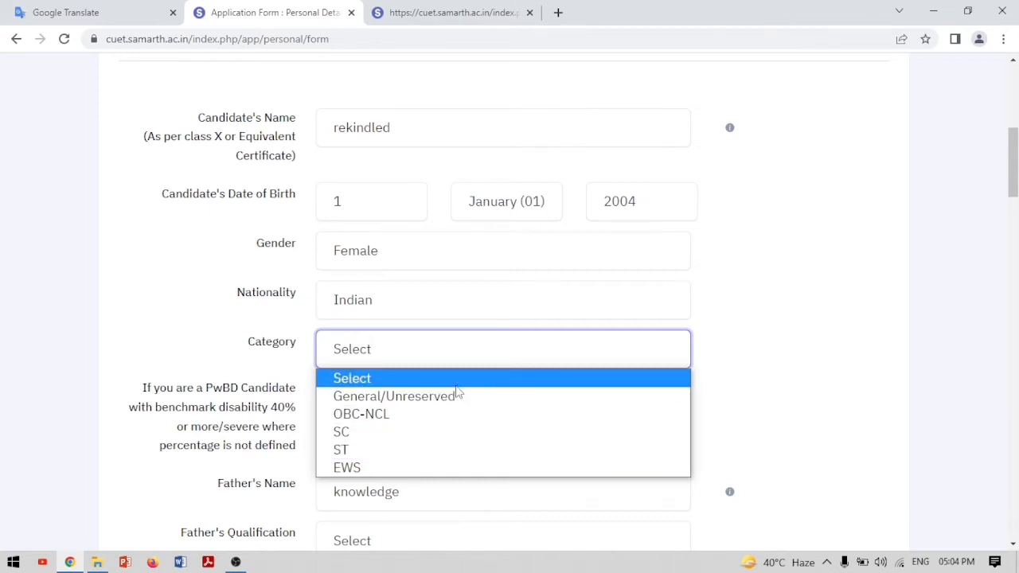
# Set Category to General/Unreserved and answer No to the PwBD question
pyautogui.click(391, 396)
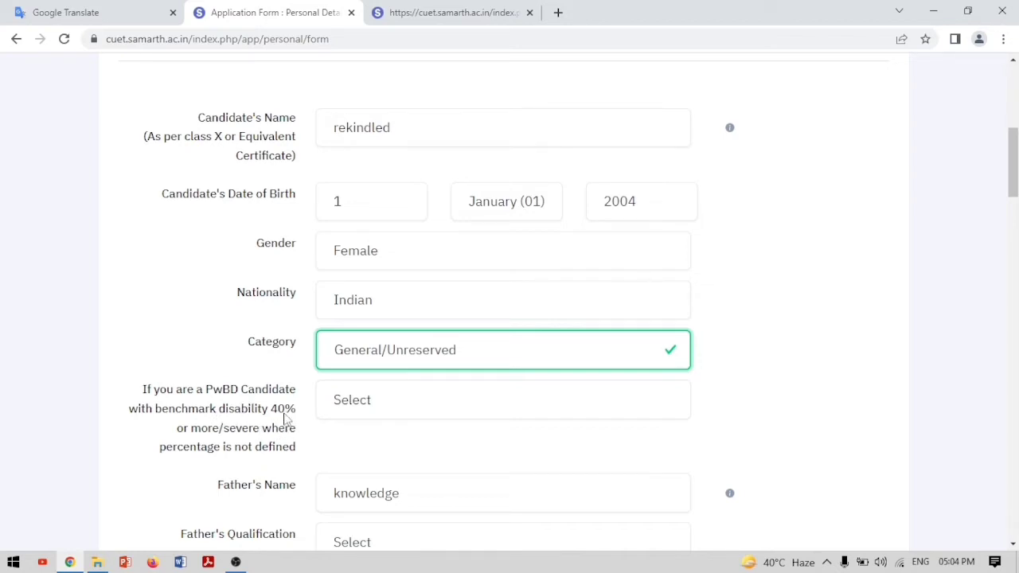
pyautogui.click(374, 414)
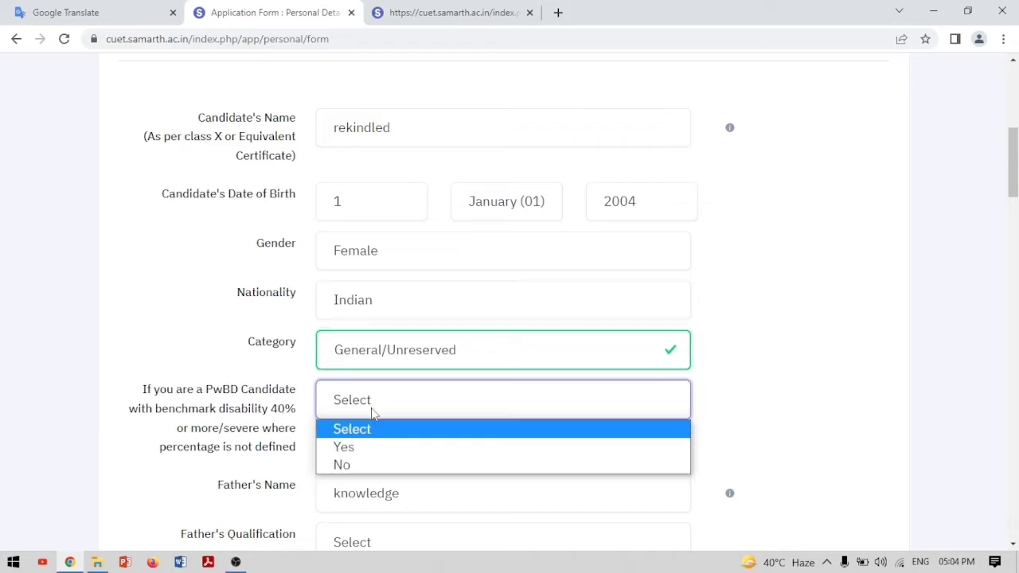
pyautogui.click(342, 470)
# Set father to Doctorate/Agriculture and mother to Post Graduate/Agriculture for qualification and occupation
pyautogui.scroll(-3, 358, 451)
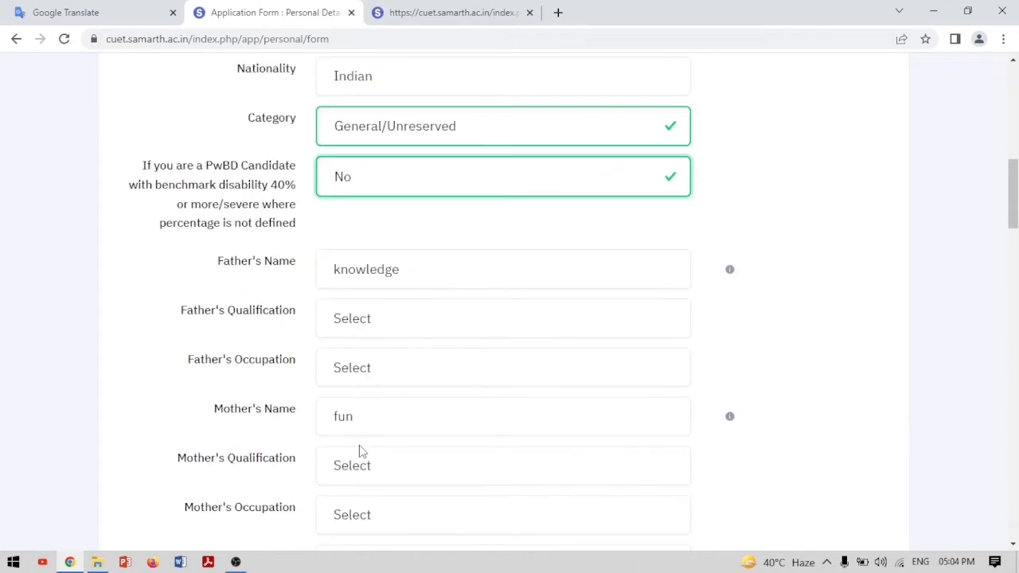
pyautogui.click(385, 324)
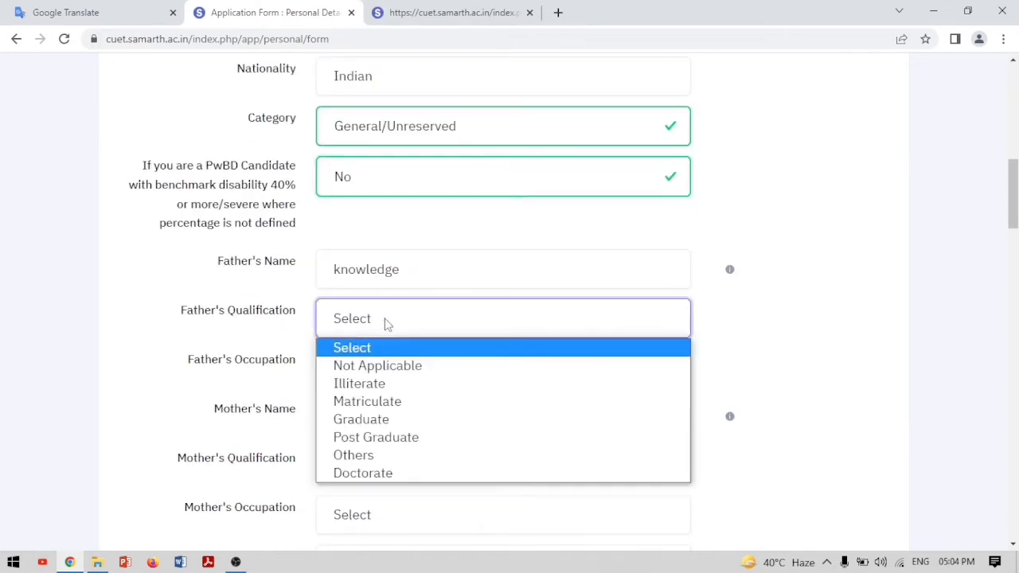
pyautogui.click(356, 476)
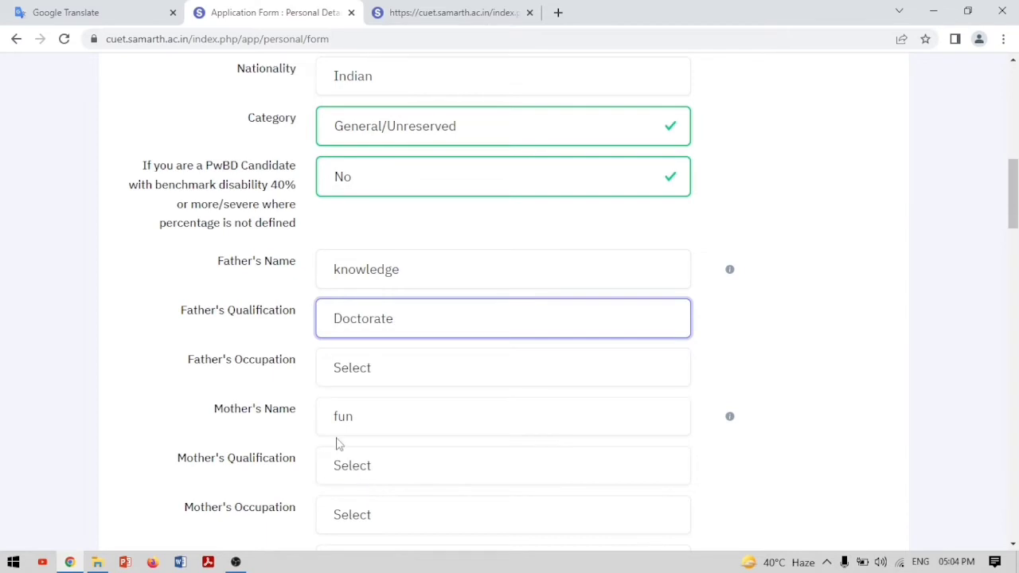
pyautogui.click(359, 387)
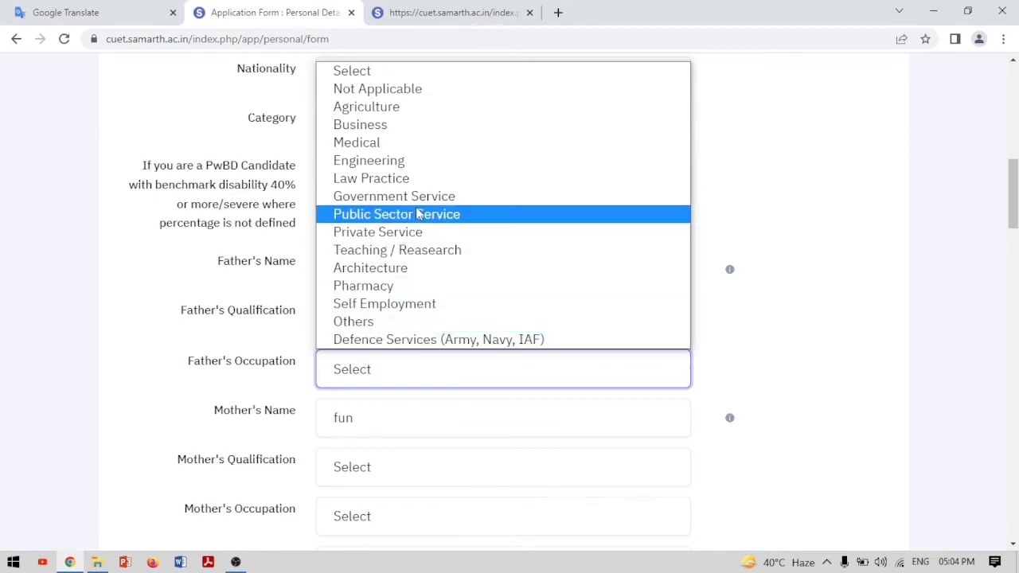
pyautogui.click(414, 109)
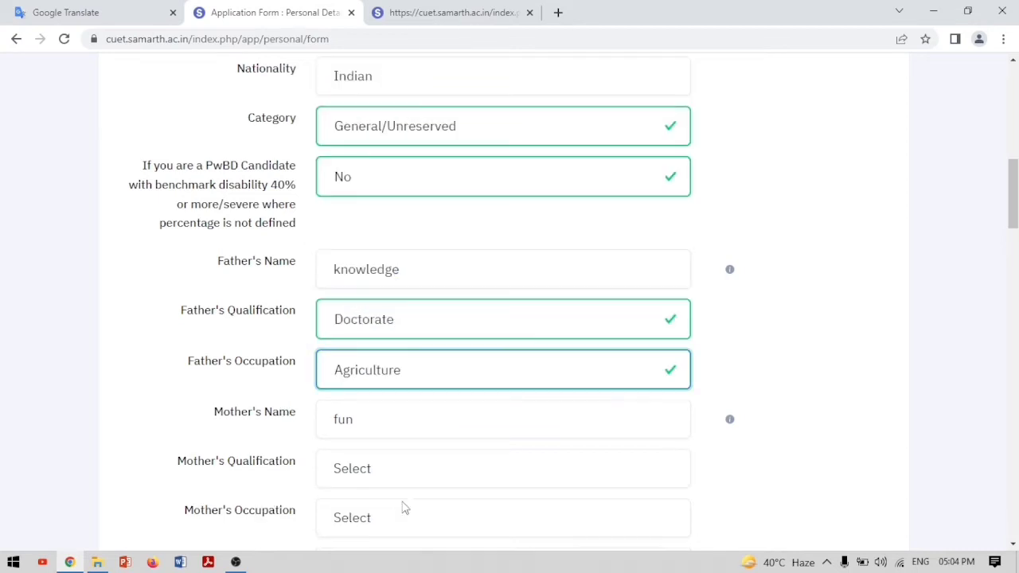
pyautogui.click(358, 484)
pyautogui.click(406, 404)
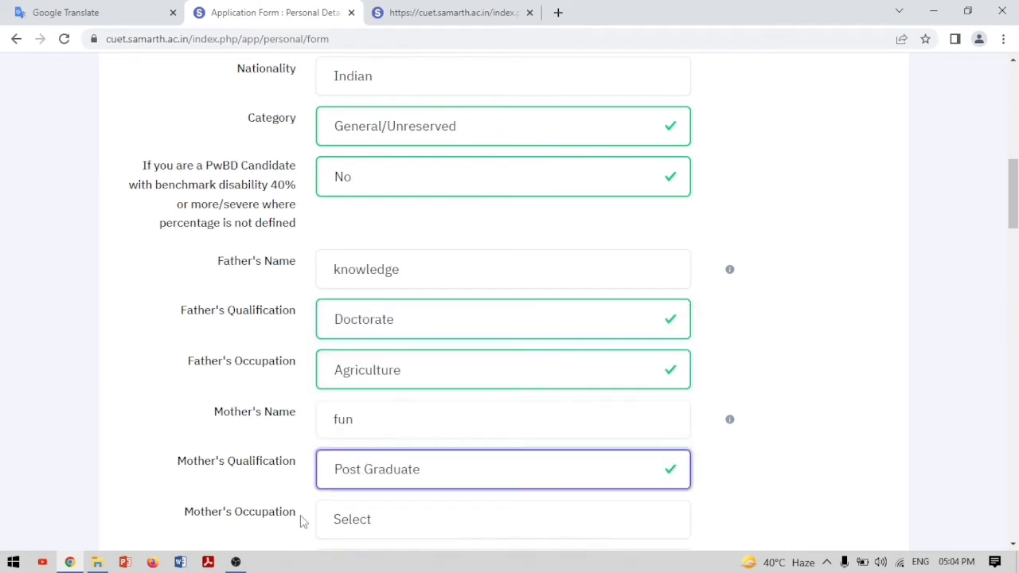
pyautogui.scroll(-3, 387, 523)
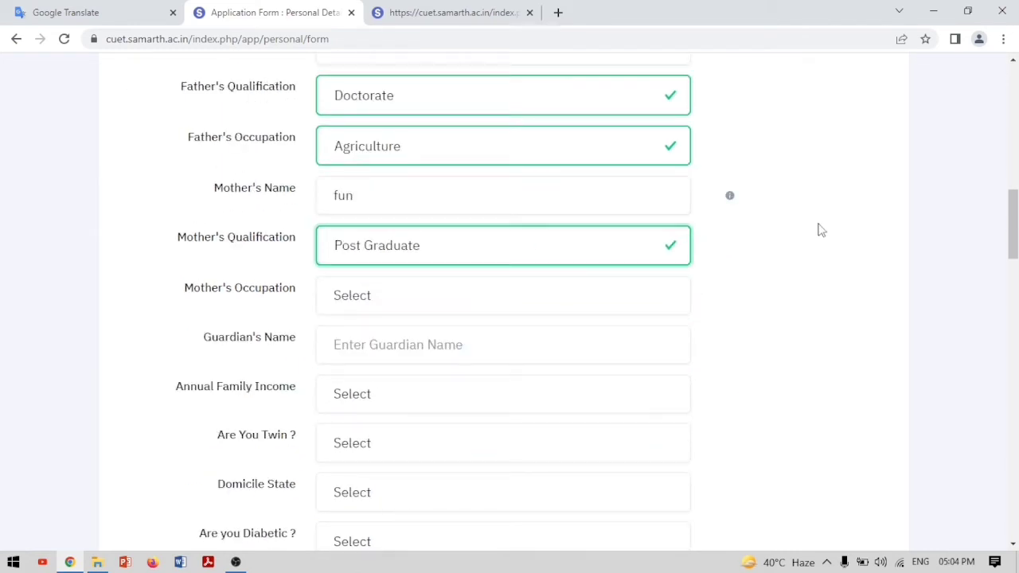
pyautogui.click(414, 294)
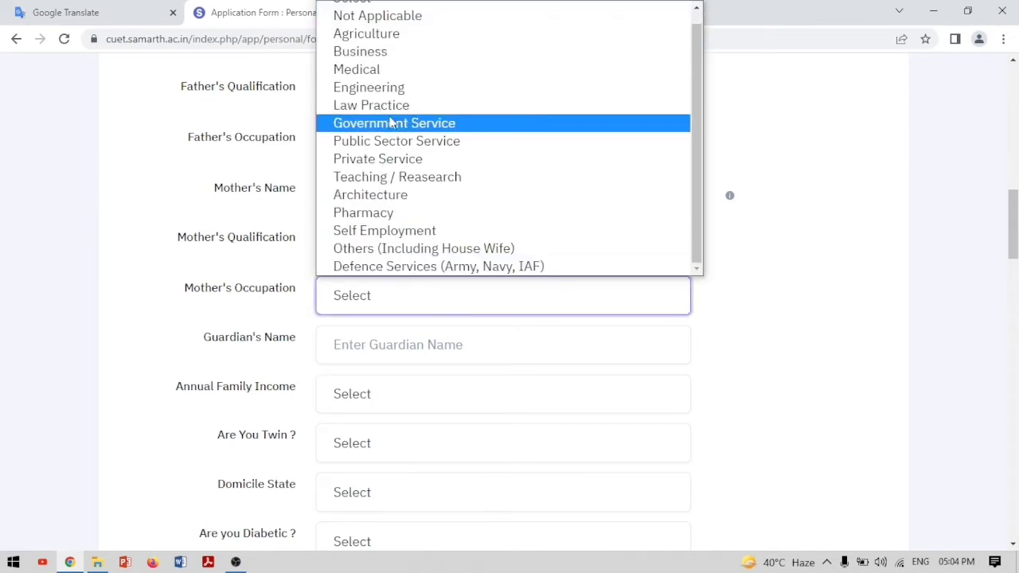
pyautogui.click(386, 35)
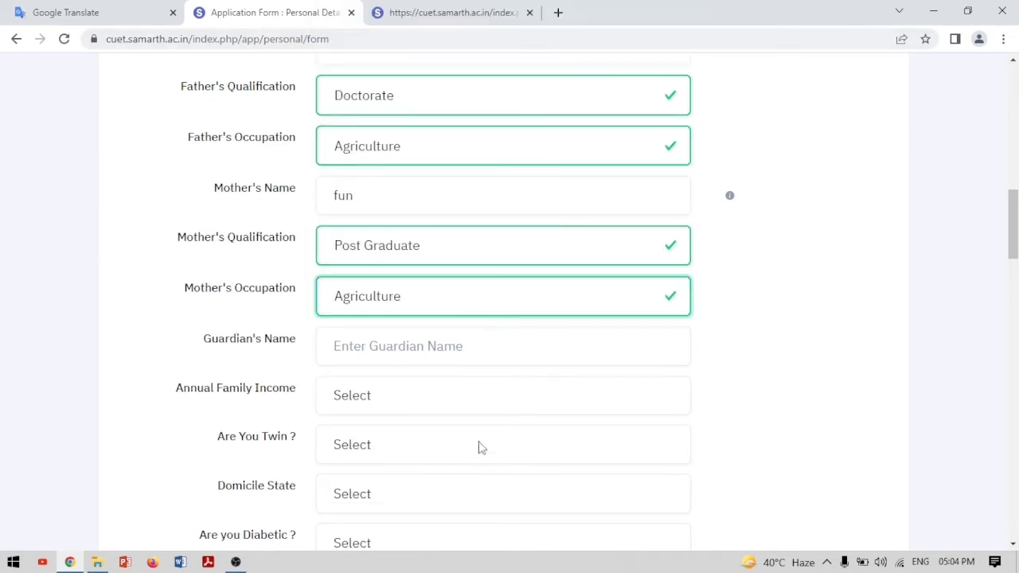
# Choose annual family income RS. 100001 - 200000 and answer No to being a twin
pyautogui.click(354, 399)
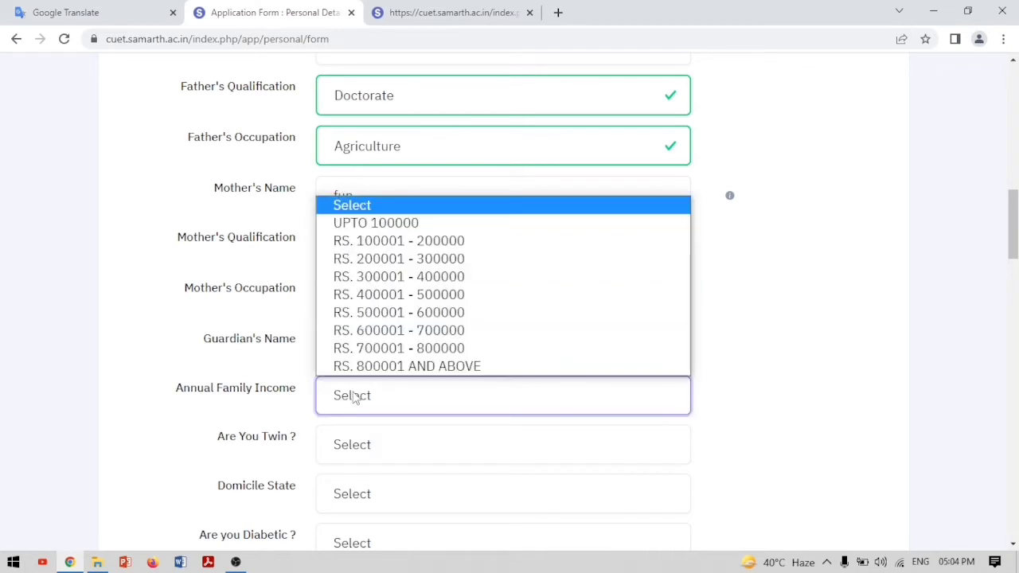
pyautogui.click(409, 239)
pyautogui.click(367, 457)
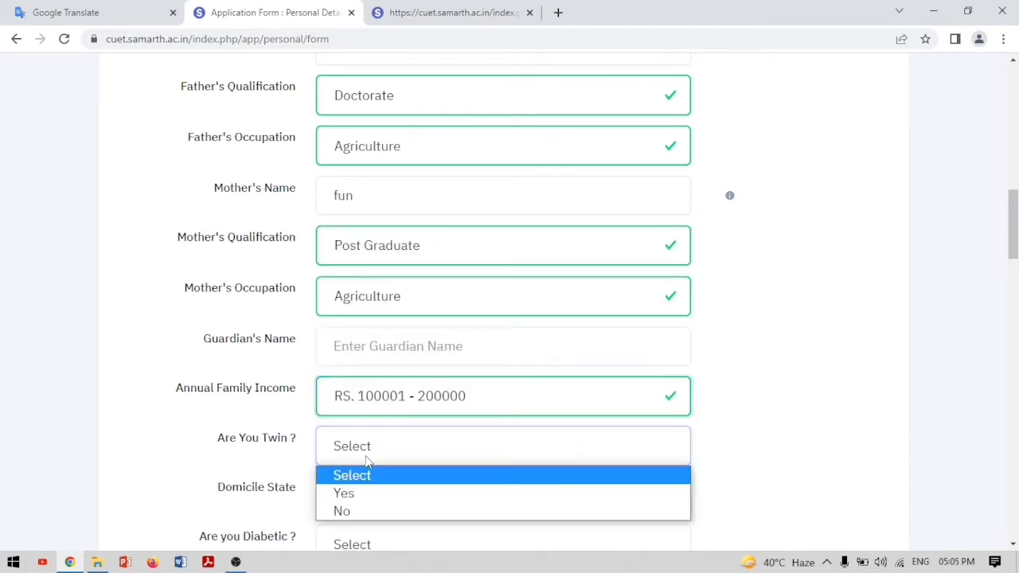
pyautogui.click(350, 513)
pyautogui.scroll(-3, 613, 451)
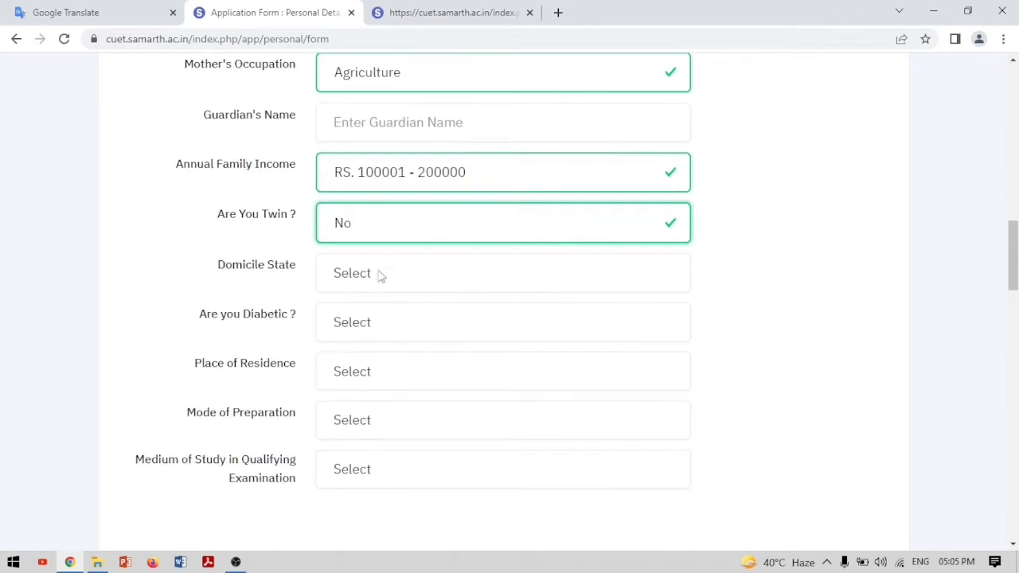
# Set domicile state to DELHI and answer No to being diabetic
pyautogui.click(376, 285)
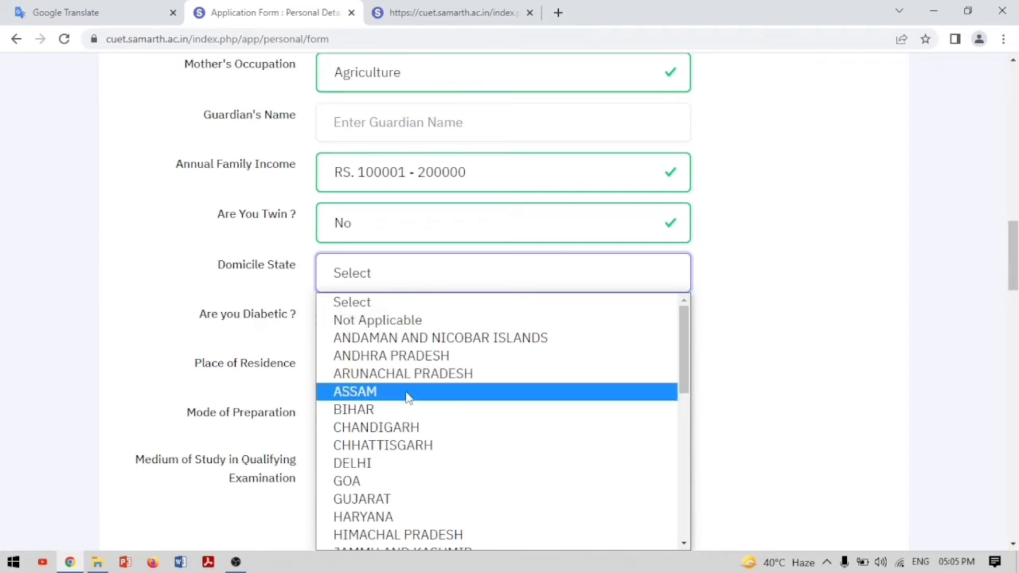
pyautogui.scroll(-5, 405, 398)
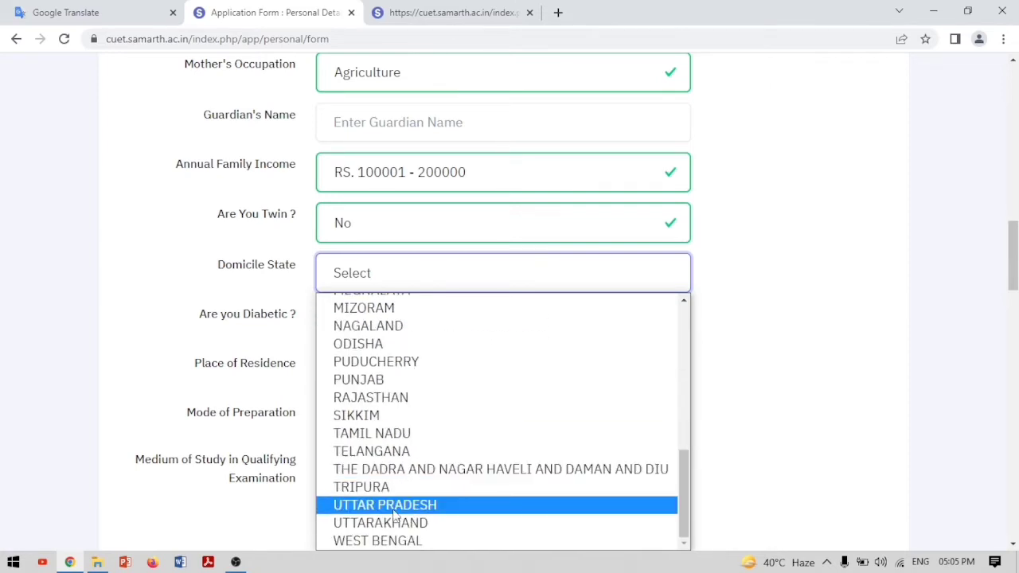
pyautogui.scroll(5, 396, 514)
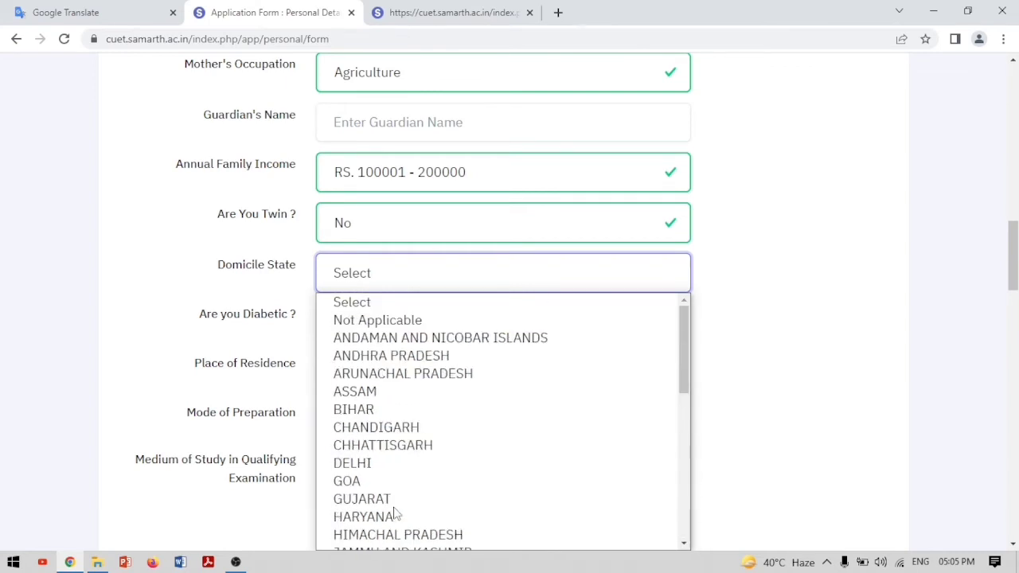
pyautogui.click(366, 463)
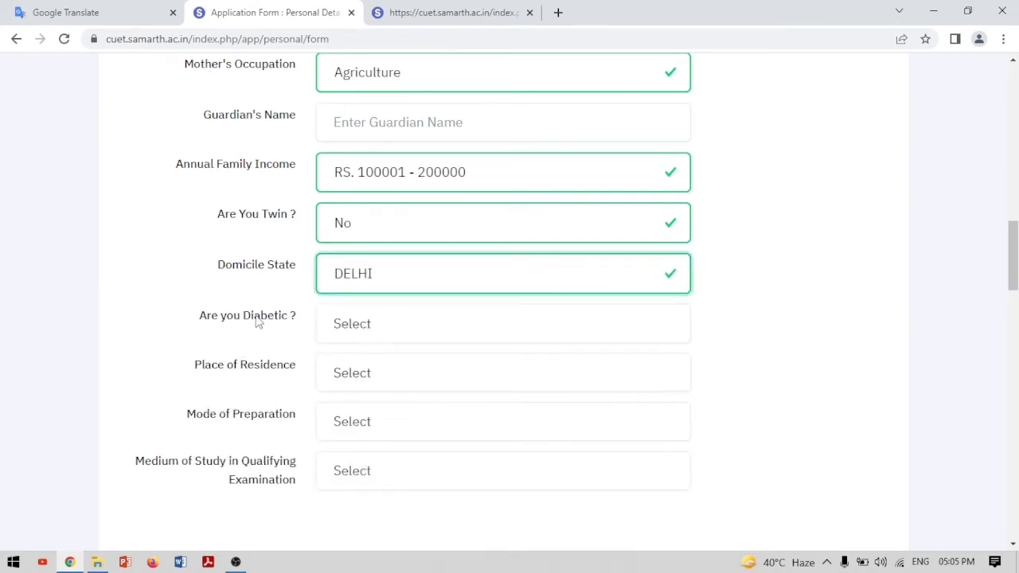
pyautogui.click(411, 340)
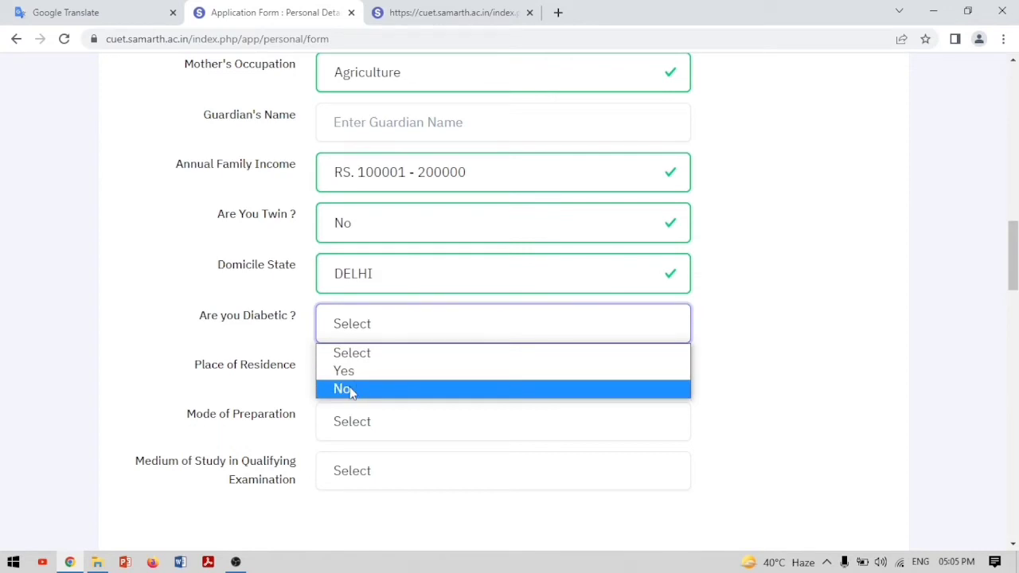
pyautogui.click(347, 390)
# Set place of residence to Urban, preparation mode to Self, and medium of study to English
pyautogui.click(357, 380)
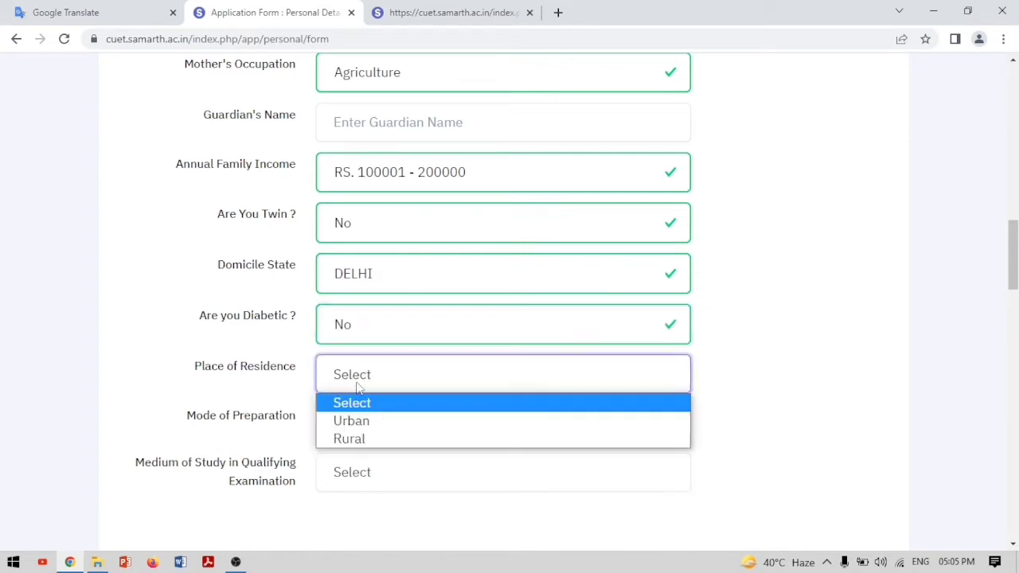
pyautogui.click(364, 425)
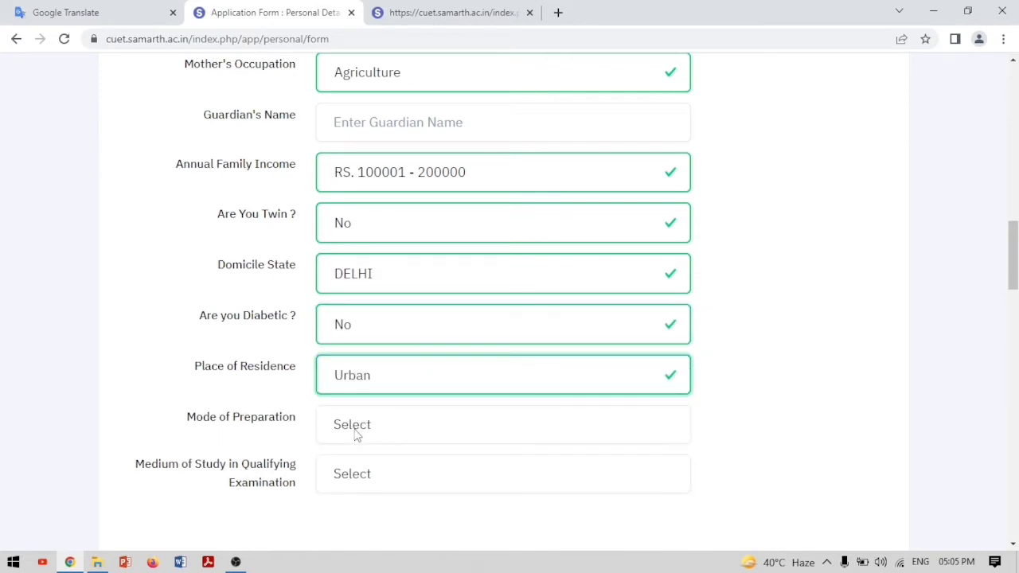
pyautogui.click(356, 434)
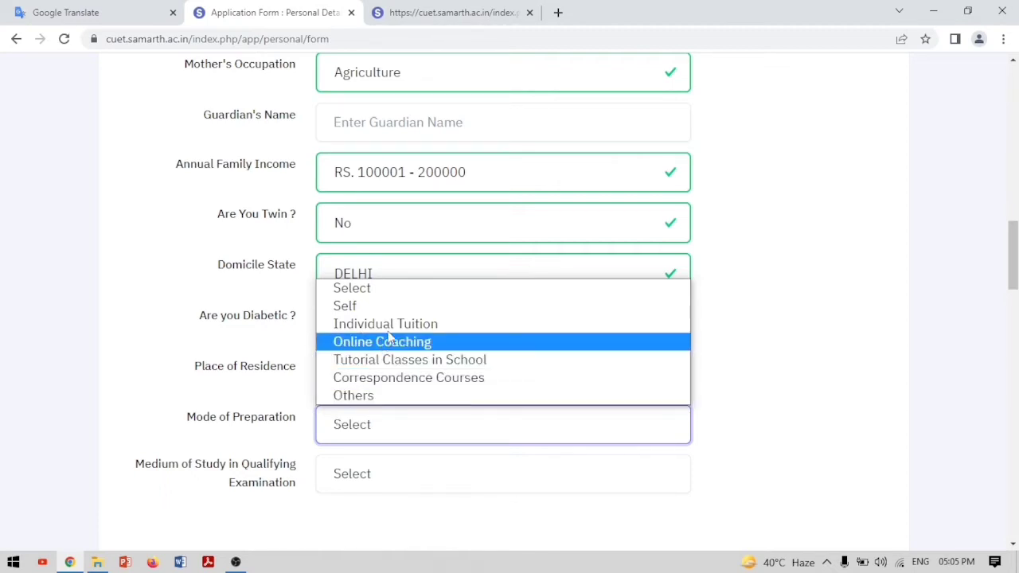
pyautogui.click(394, 307)
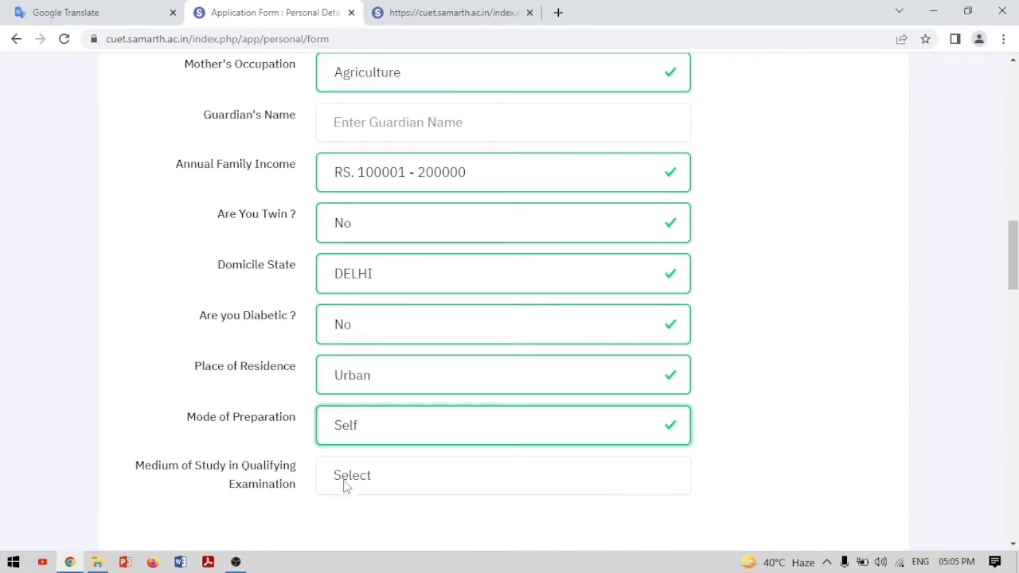
pyautogui.click(347, 484)
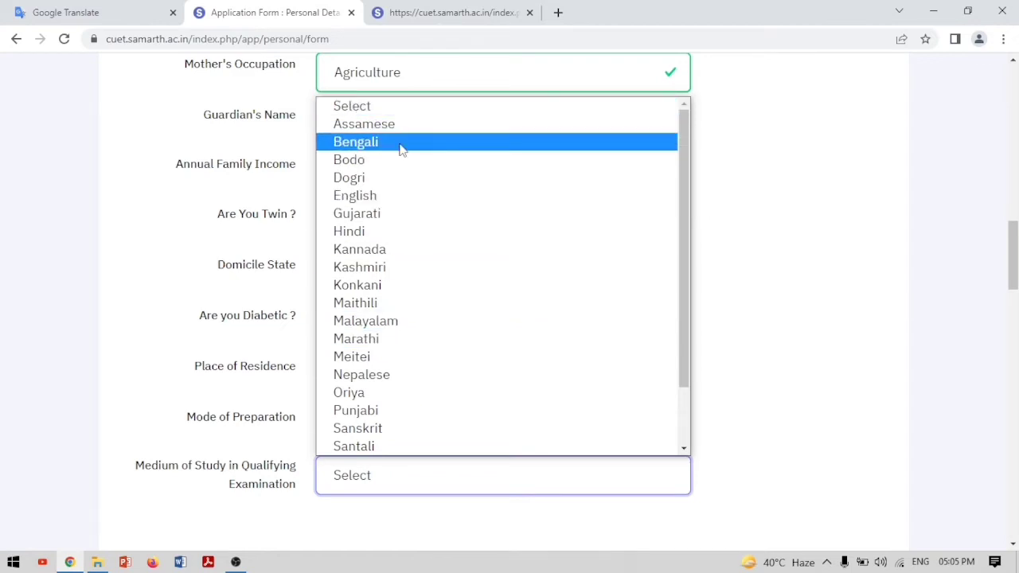
pyautogui.click(390, 196)
pyautogui.scroll(-3, 557, 422)
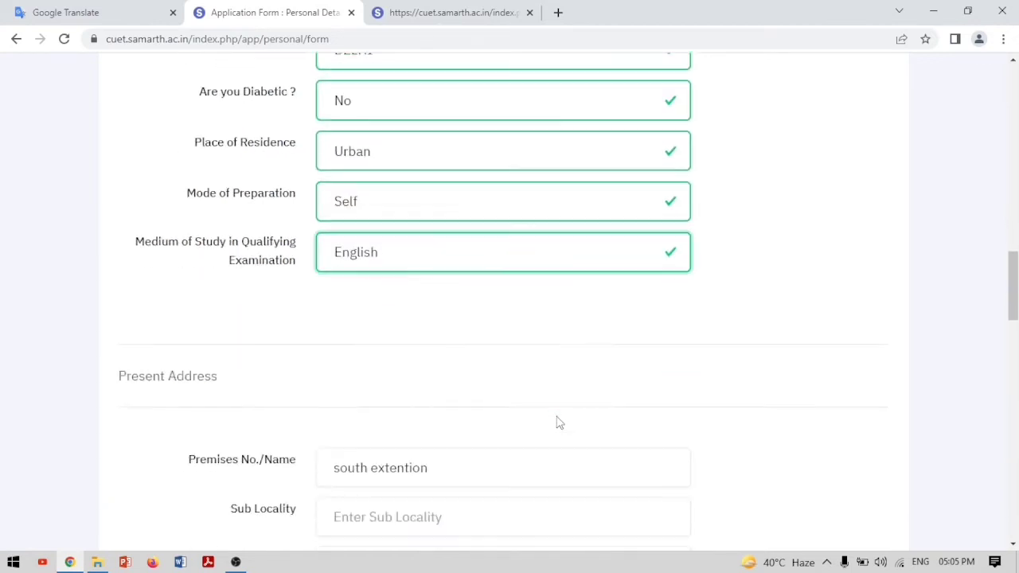
# Mark the permanent address as the same as the present address
pyautogui.scroll(-3, 558, 422)
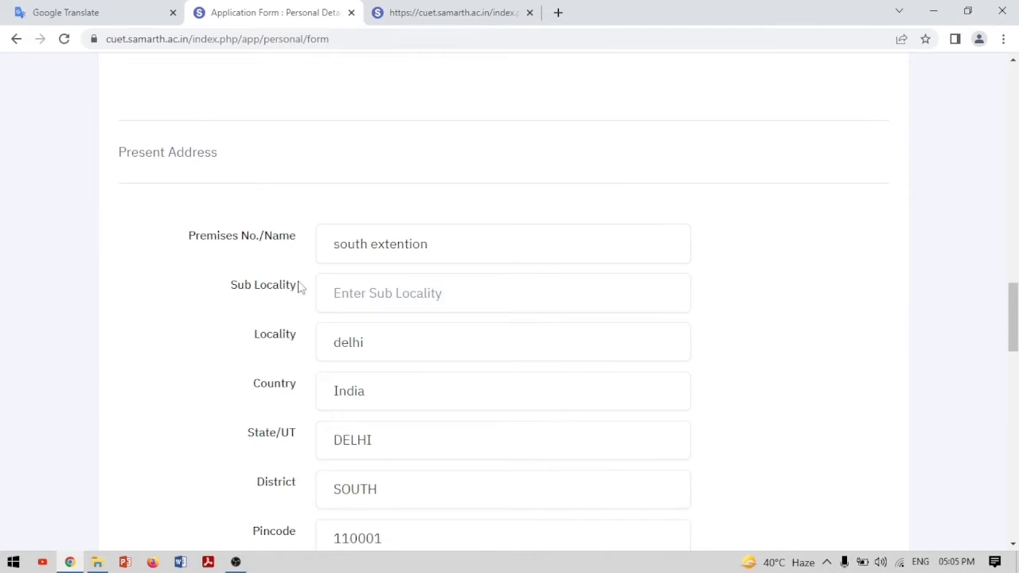
pyautogui.scroll(-6, 402, 321)
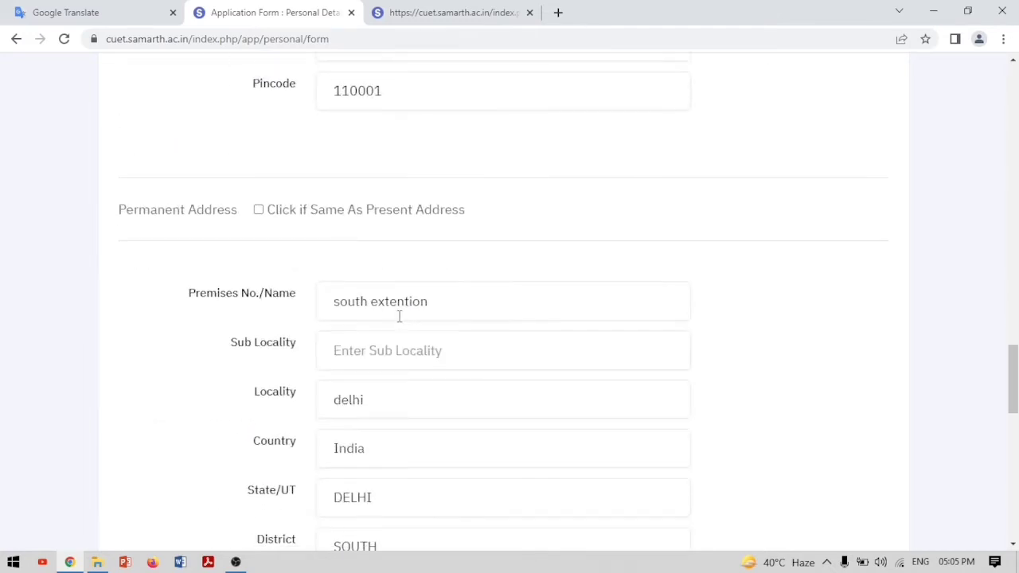
pyautogui.scroll(-6, 400, 317)
pyautogui.scroll(6, 401, 322)
pyautogui.click(258, 210)
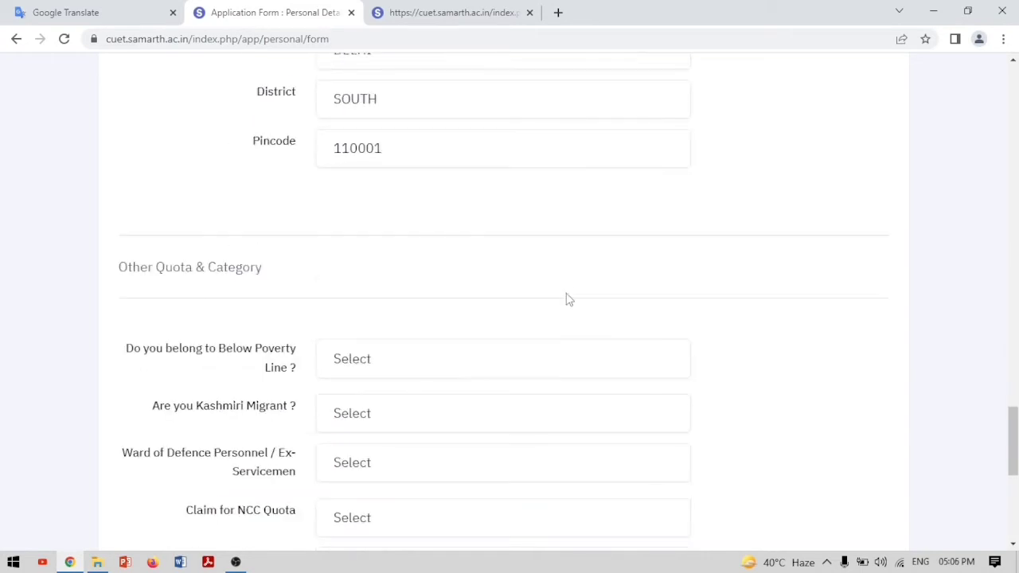
# Answer No to below poverty line, Kashmiri migrant and ward of defence personnel
pyautogui.scroll(-3, 428, 363)
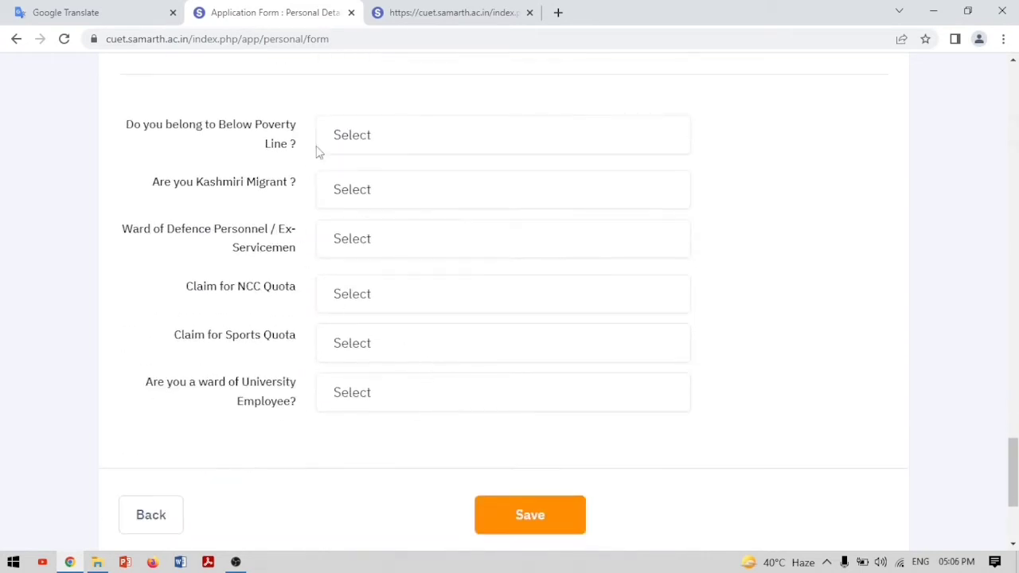
pyautogui.click(375, 147)
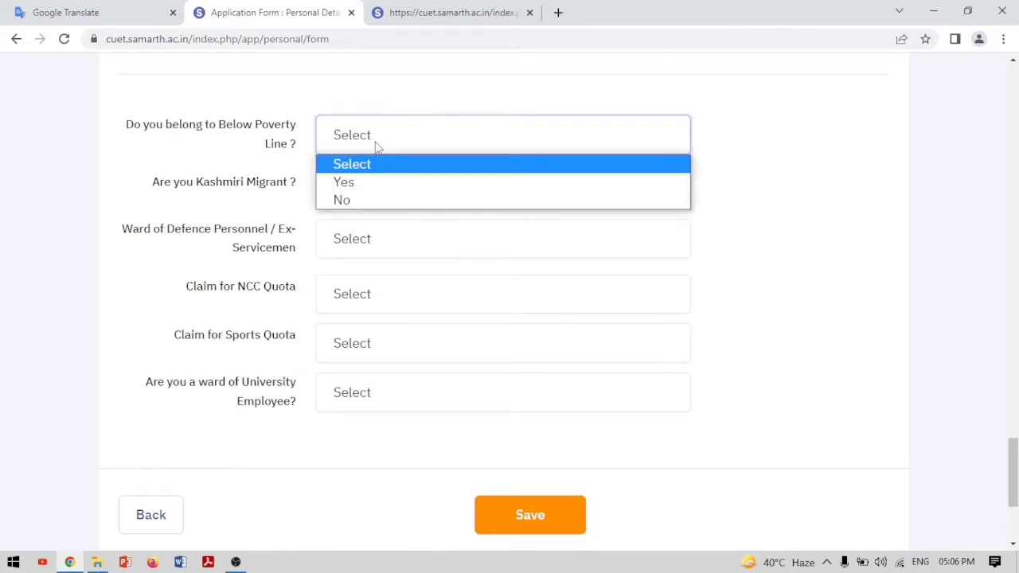
pyautogui.click(348, 200)
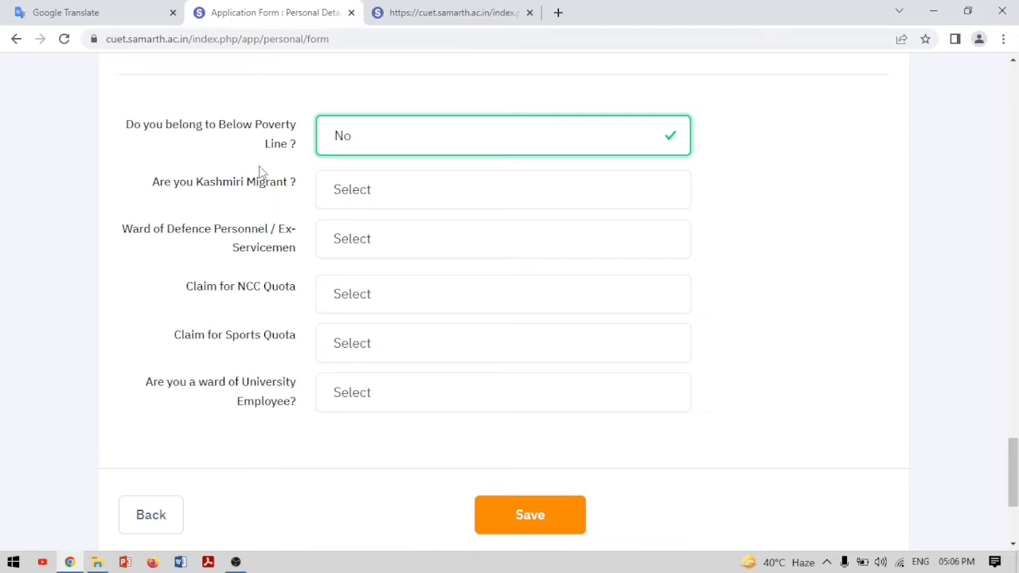
pyautogui.click(365, 204)
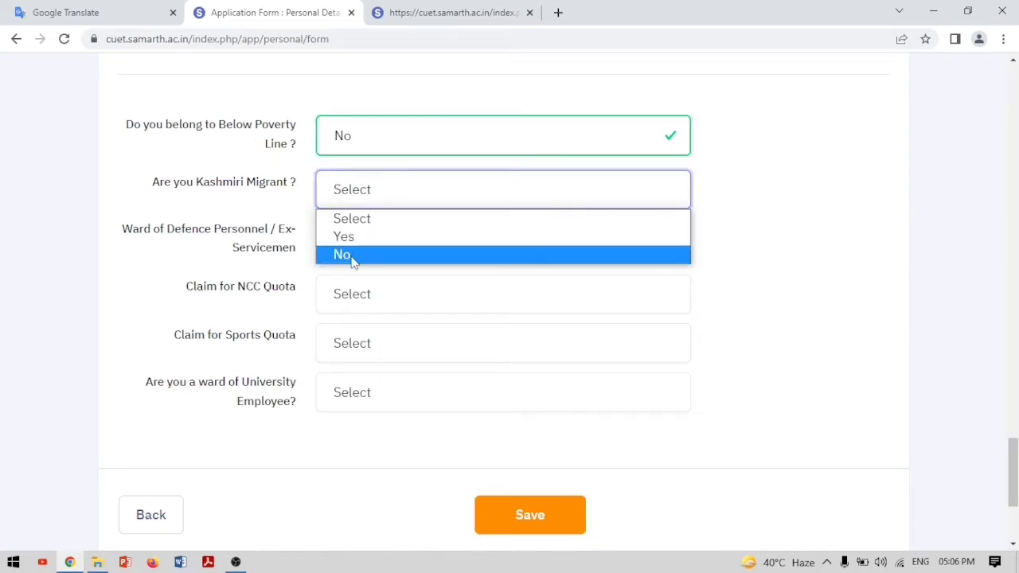
pyautogui.click(352, 261)
pyautogui.click(359, 255)
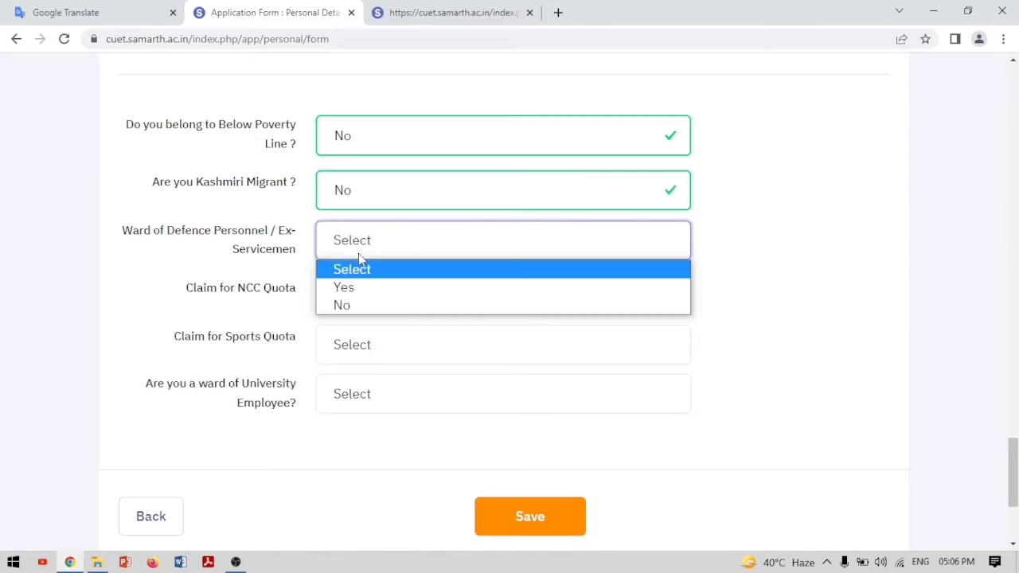
pyautogui.click(337, 311)
# Answer No to the NCC quota, sports quota and university employee ward questions
pyautogui.click(379, 305)
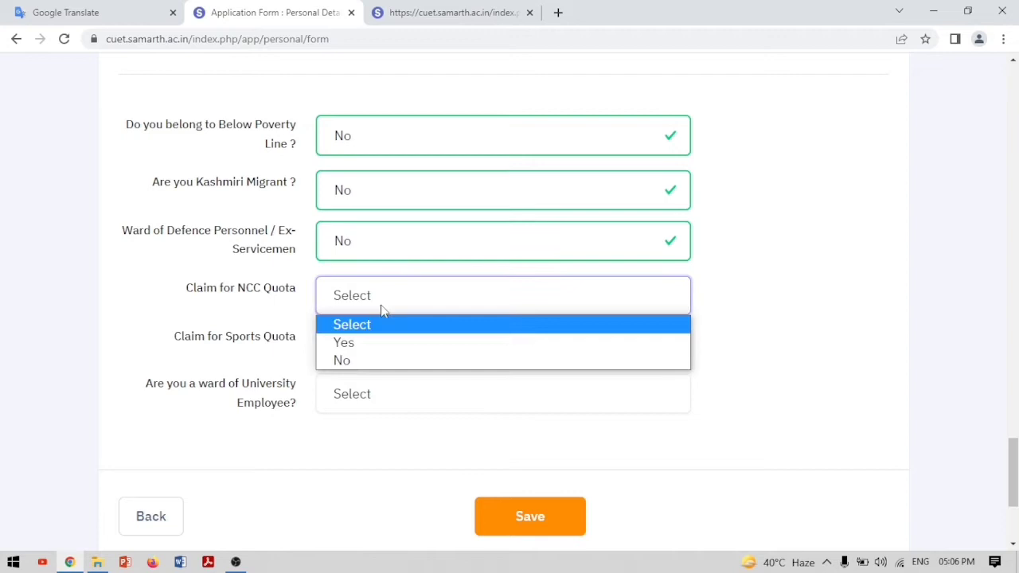
pyautogui.click(369, 361)
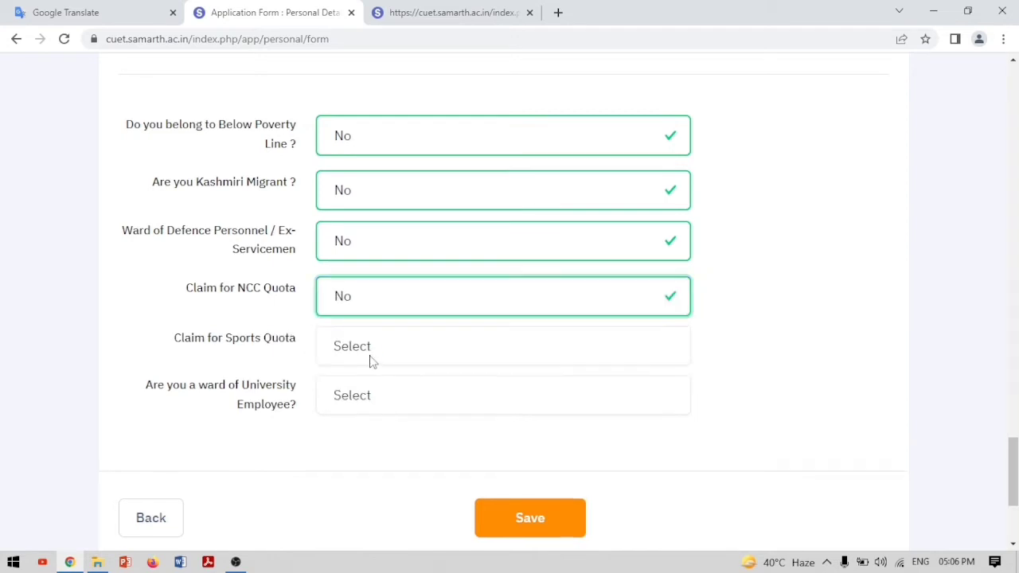
pyautogui.click(378, 353)
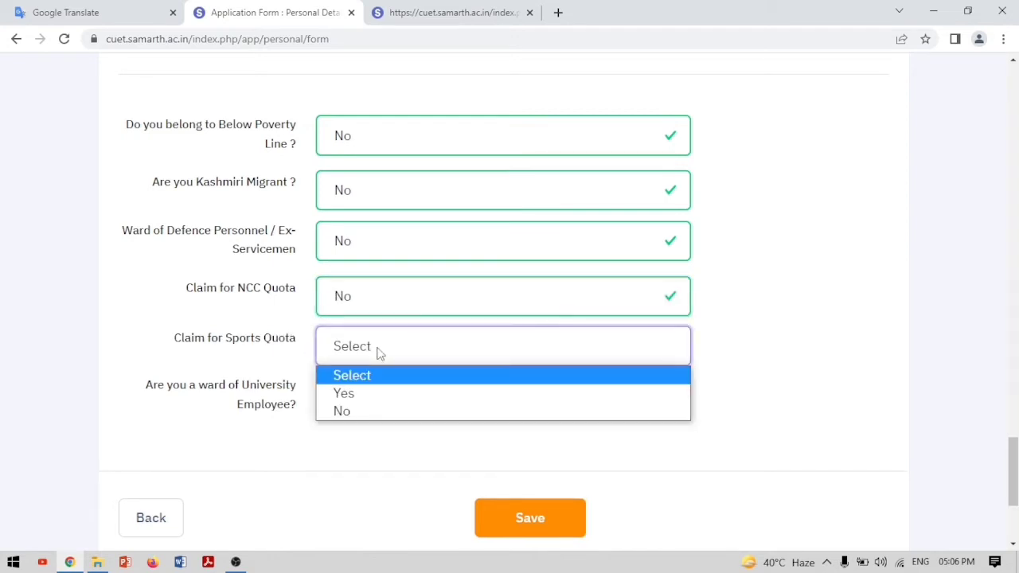
pyautogui.click(356, 412)
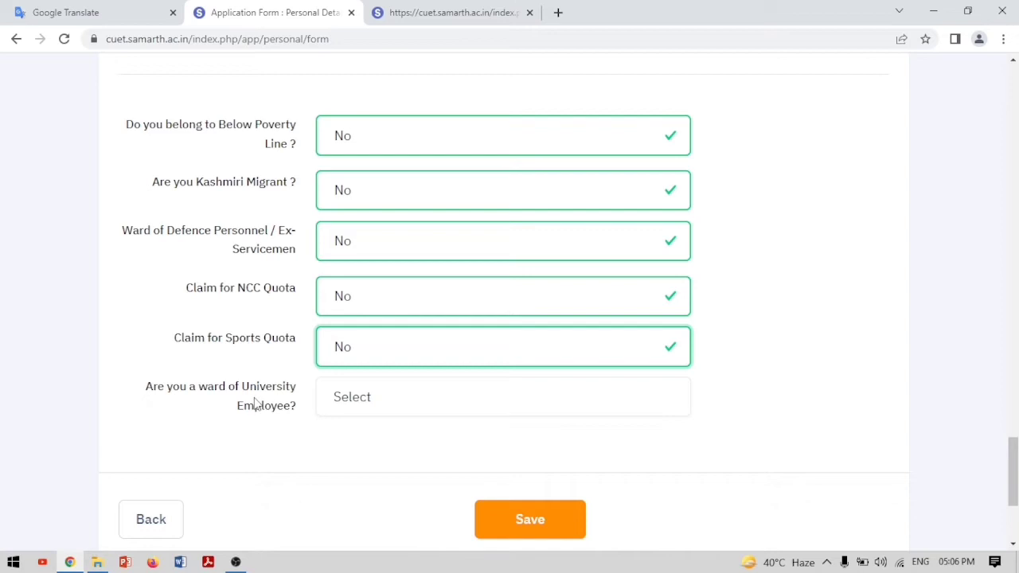
pyautogui.click(539, 413)
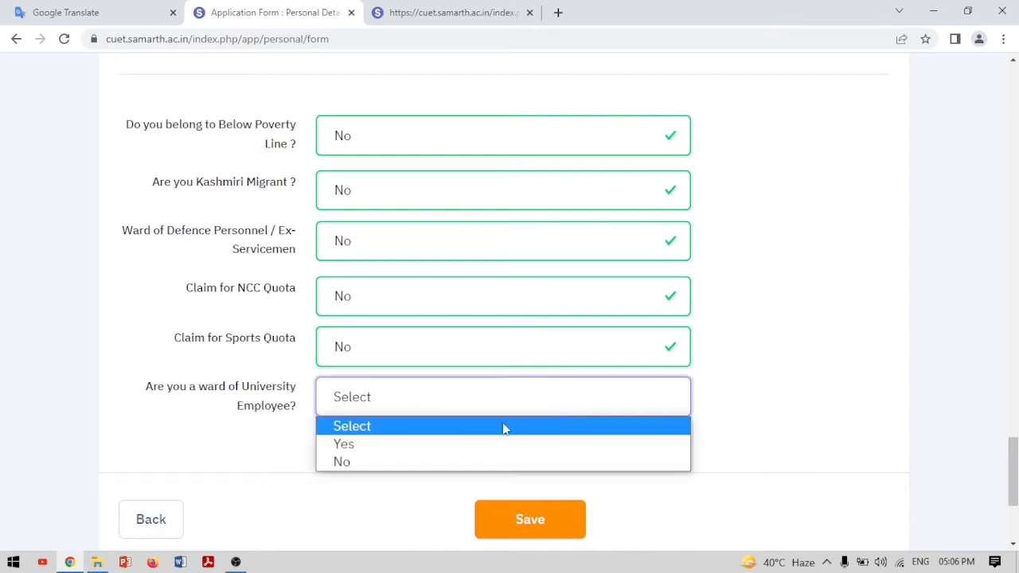
pyautogui.click(348, 464)
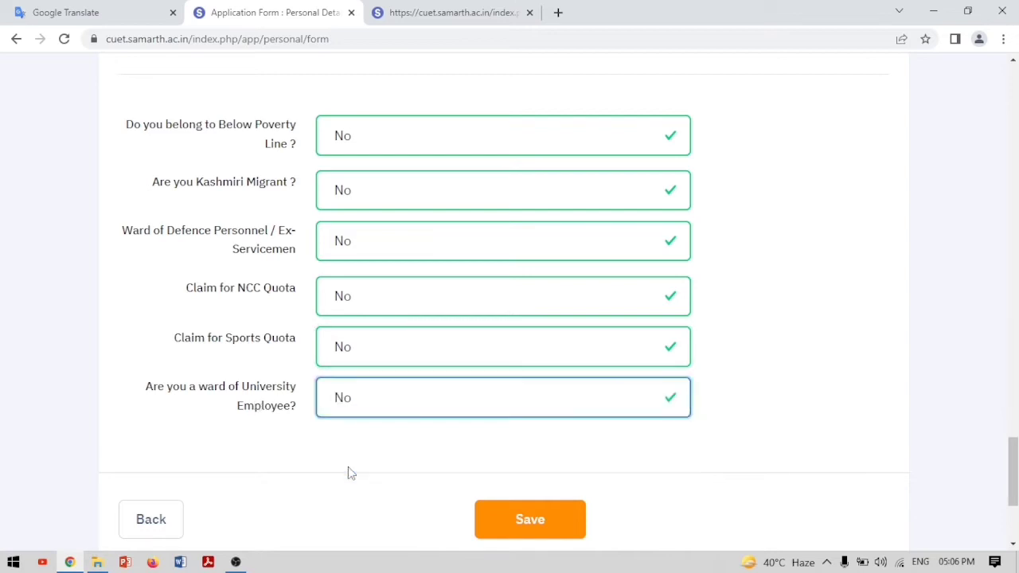
pyautogui.scroll(-3, 348, 470)
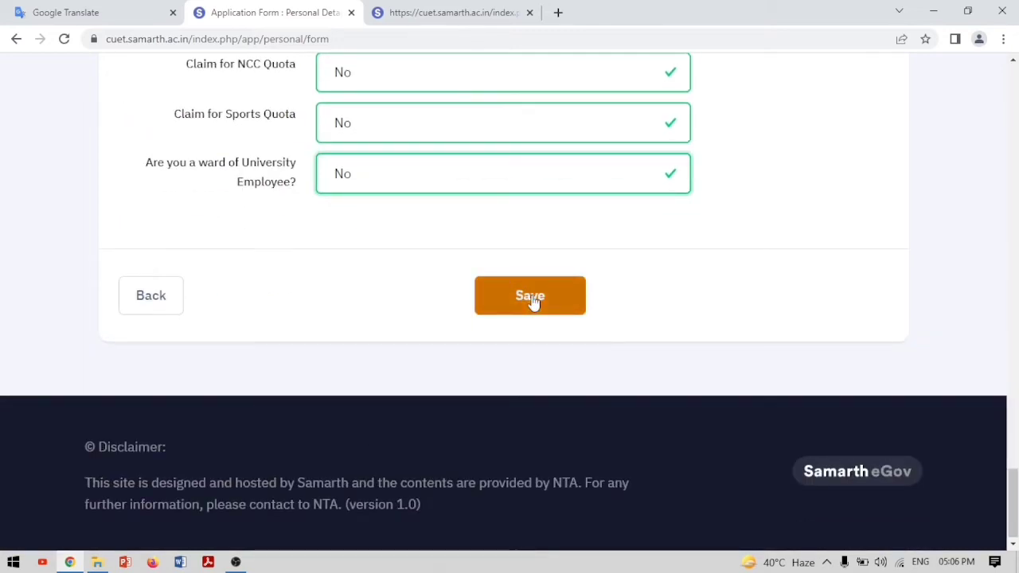
# Save the completed Personal Details and proceed to the Educational Details section
pyautogui.click(533, 299)
pyautogui.scroll(-15, 532, 303)
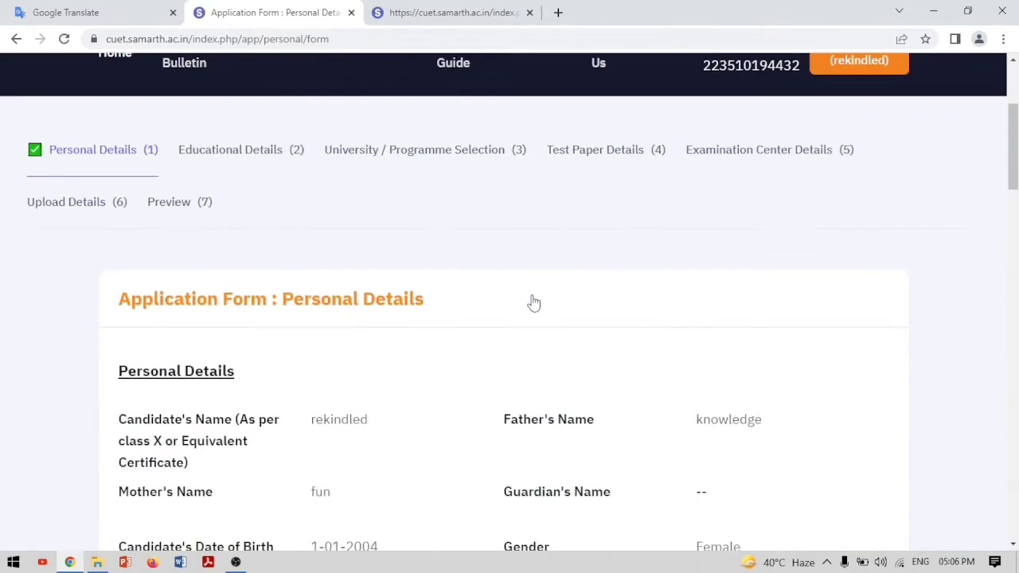
pyautogui.scroll(-10, 533, 304)
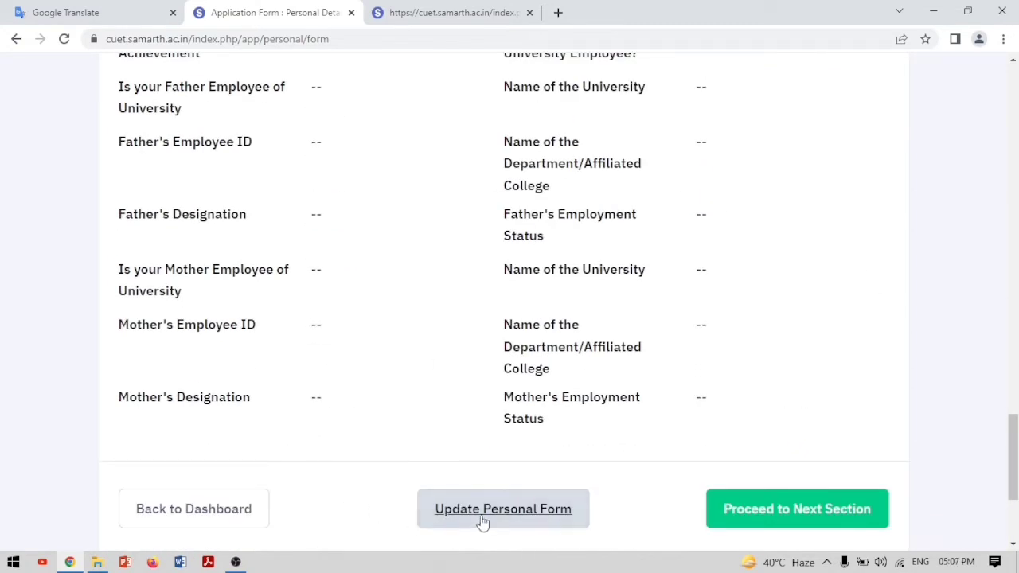
pyautogui.click(785, 509)
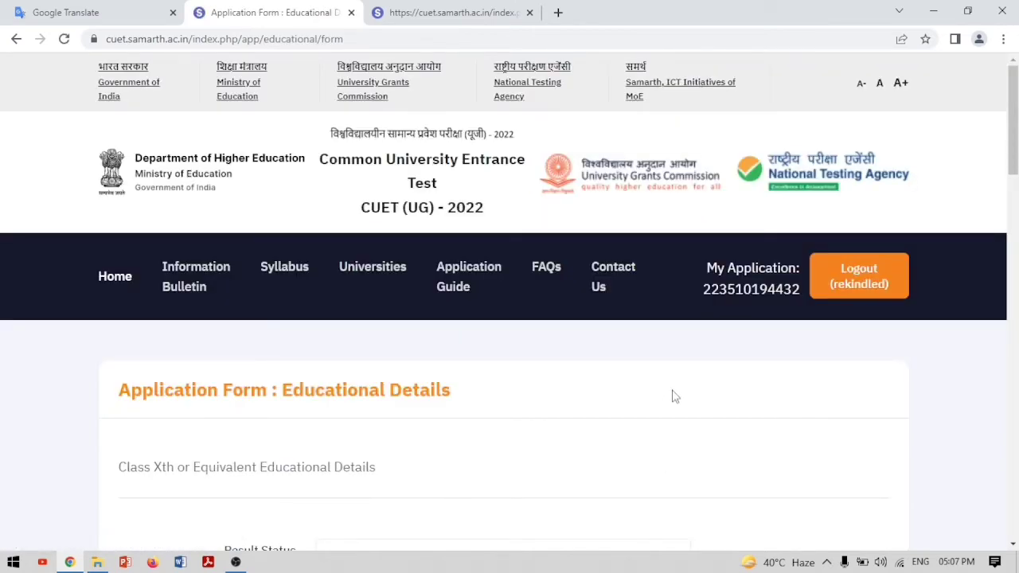
# Look up the Information Bulletin PDF, then return to the application form
pyautogui.scroll(-3, 674, 397)
pyautogui.scroll(3, 675, 397)
pyautogui.click(184, 288)
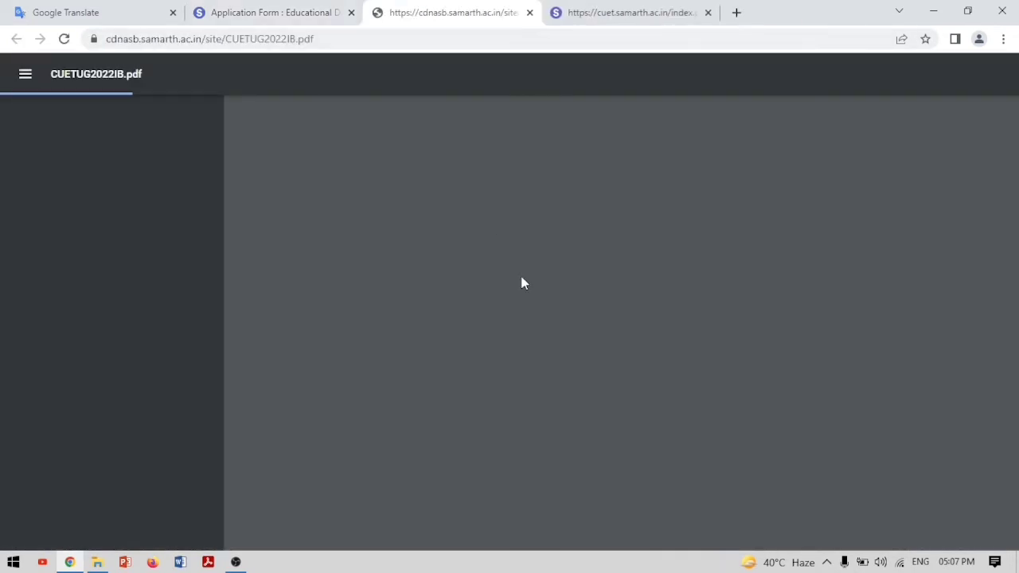
pyautogui.click(265, 14)
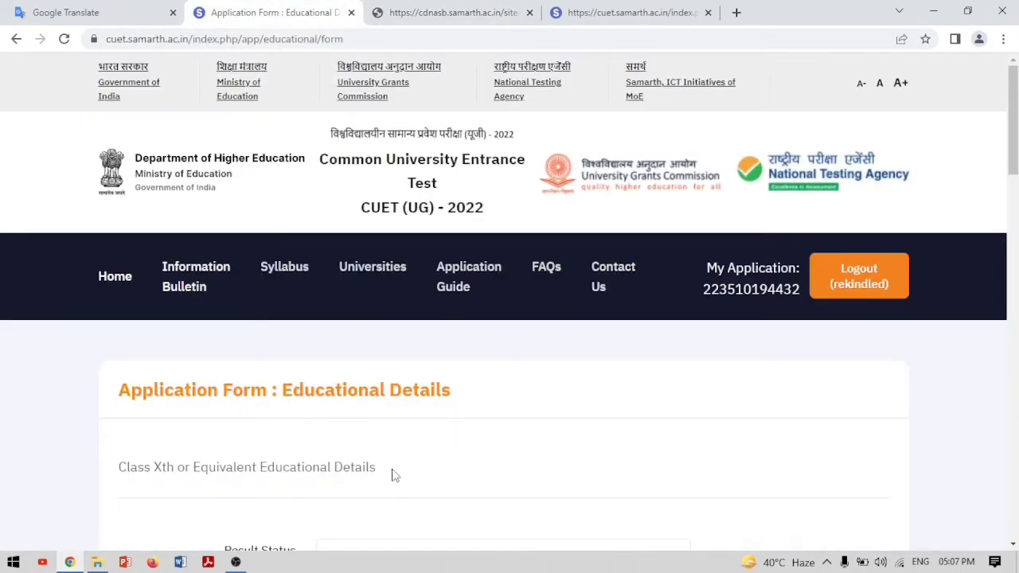
# Set Result Status to Passed, passing year to 2020, and qualifying exam to 10th or Equivalent
pyautogui.scroll(-3, 406, 454)
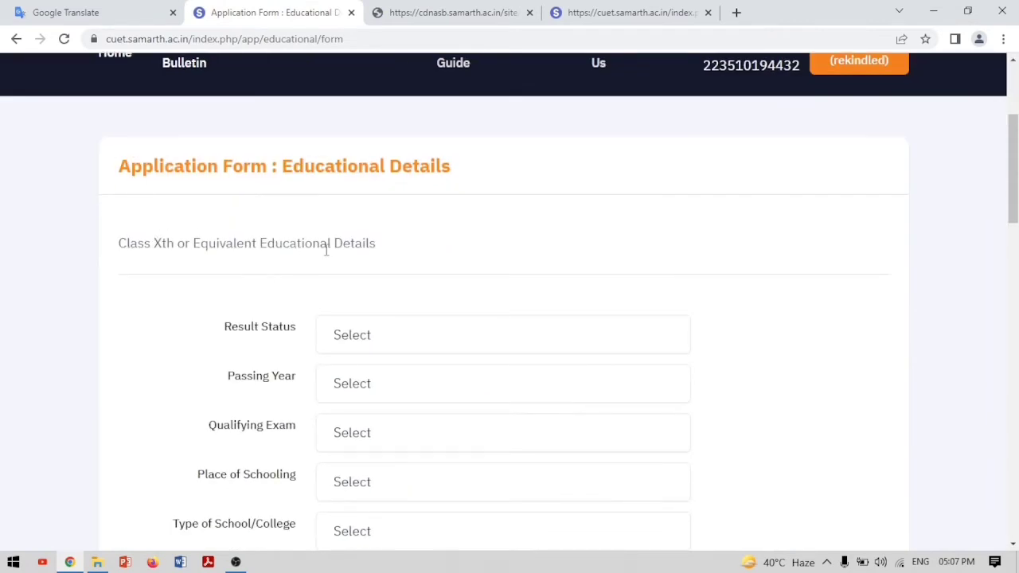
pyautogui.click(475, 338)
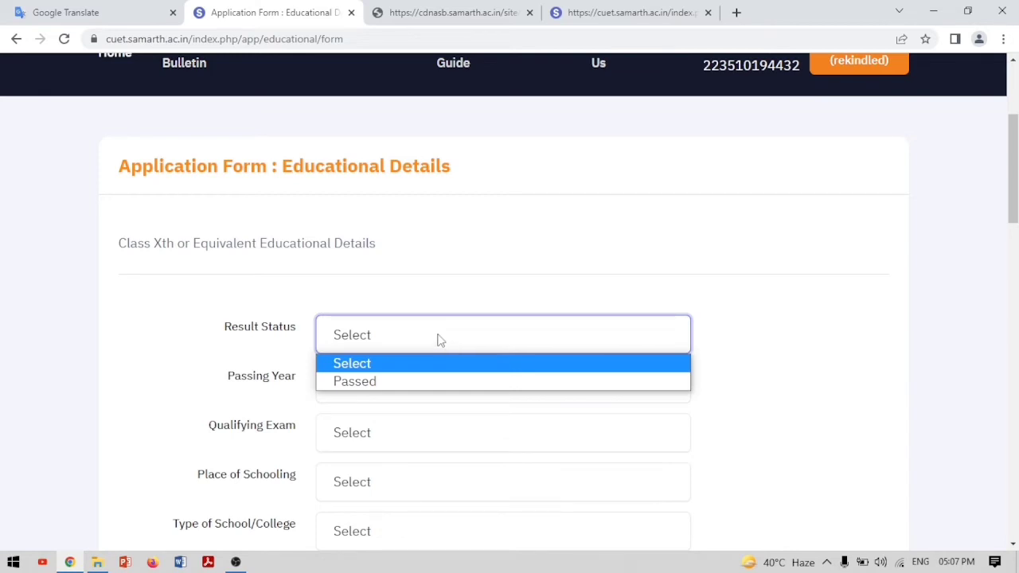
pyautogui.click(370, 382)
pyautogui.click(370, 388)
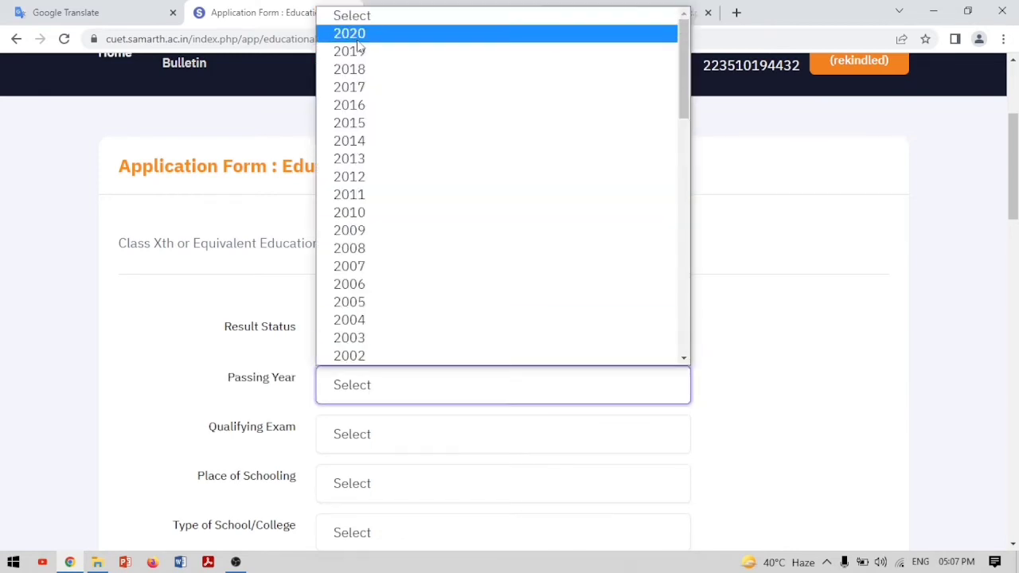
pyautogui.click(357, 40)
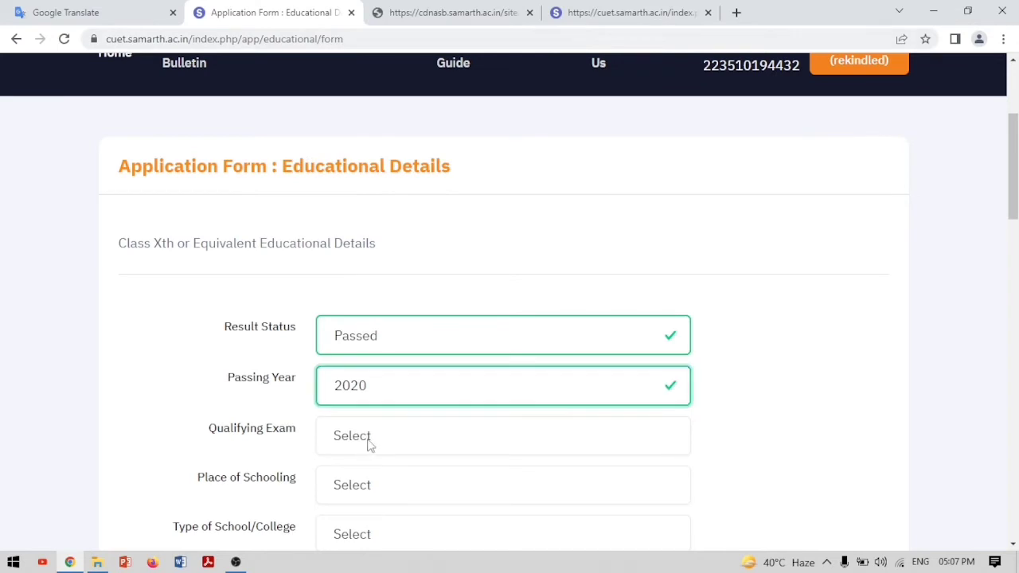
pyautogui.click(368, 445)
pyautogui.click(371, 483)
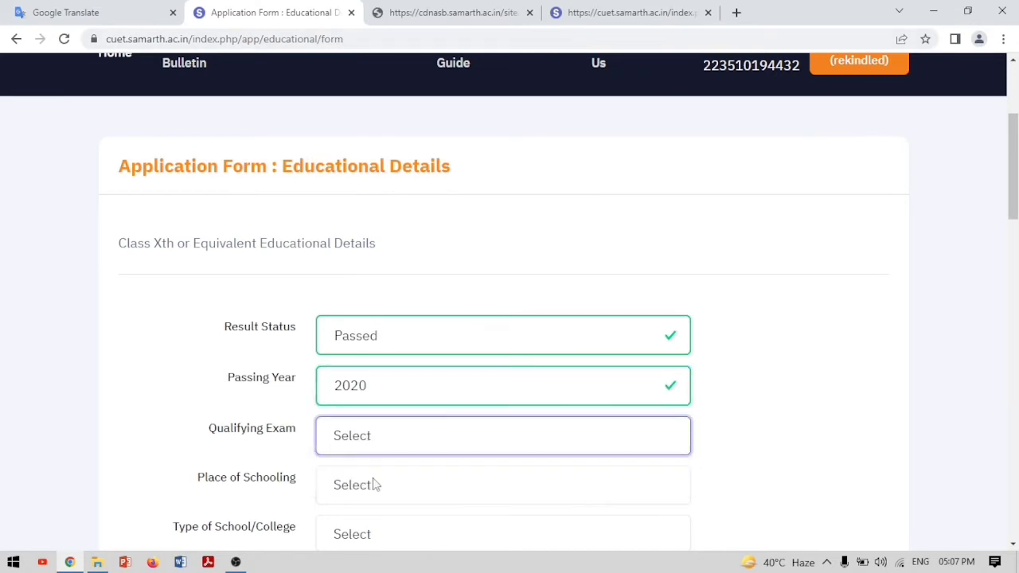
# Set place of schooling to Urban, school type to Government School, and exam country to India
pyautogui.scroll(-3, 376, 485)
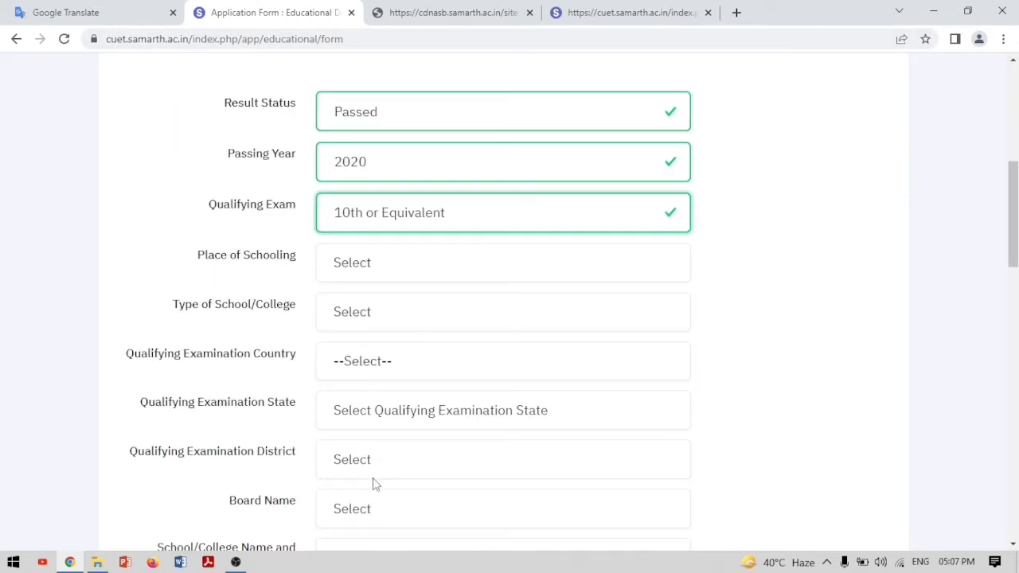
pyautogui.click(356, 275)
pyautogui.click(353, 310)
pyautogui.click(356, 315)
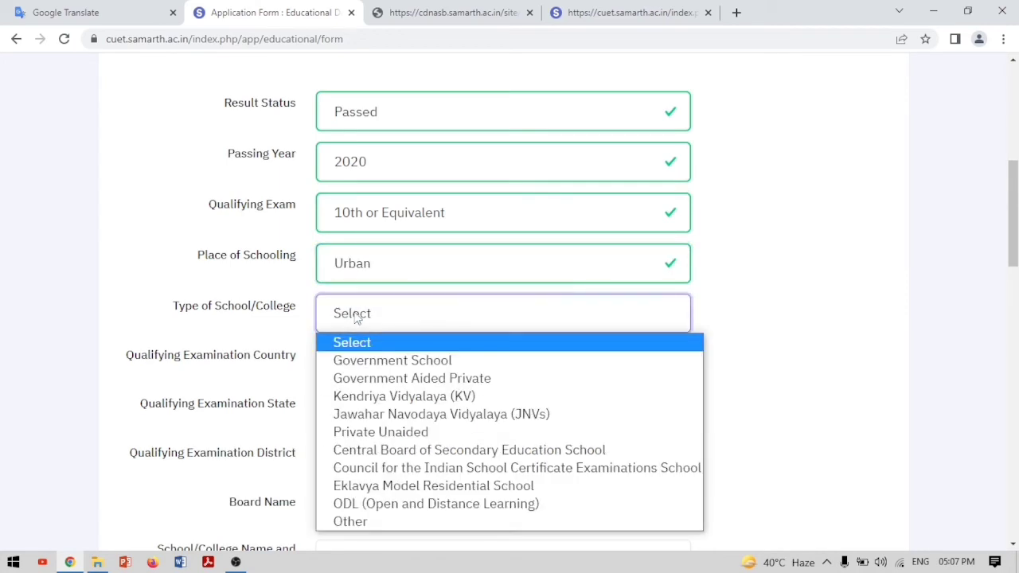
pyautogui.click(379, 361)
pyautogui.click(375, 363)
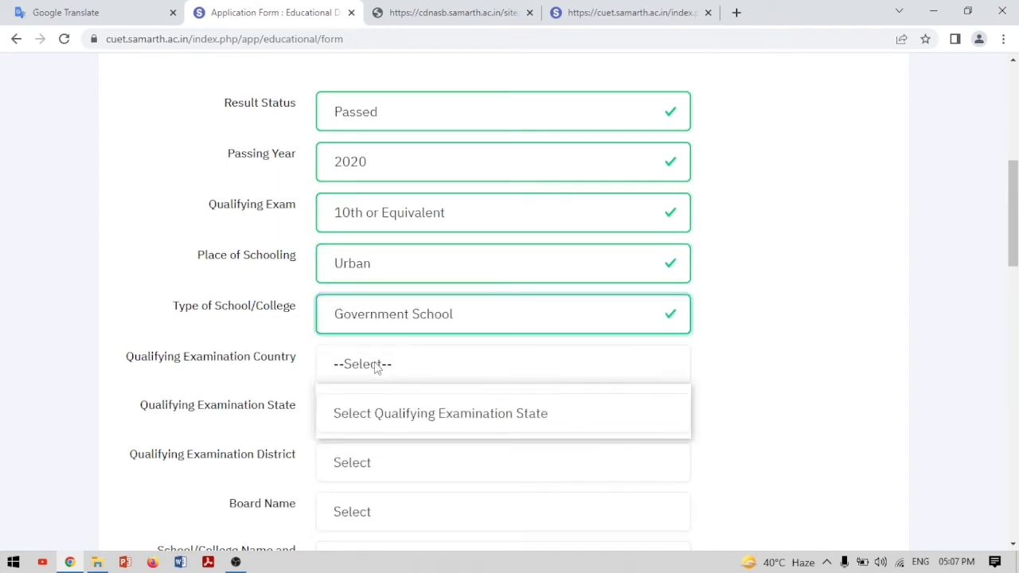
pyautogui.click(382, 411)
# Set the qualifying examination state to DELHI and district to SOUTH
pyautogui.scroll(-3, 390, 391)
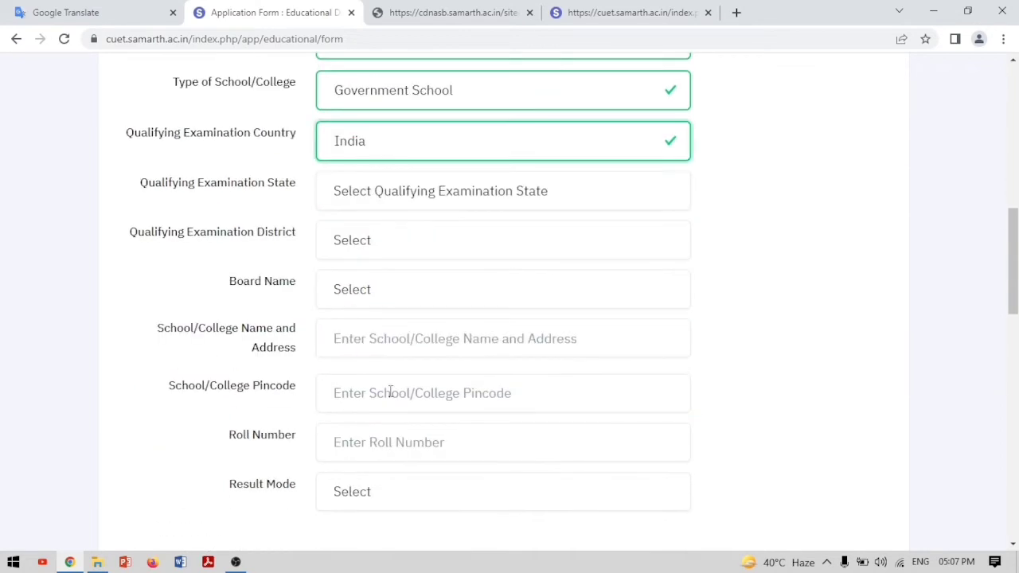
pyautogui.click(355, 202)
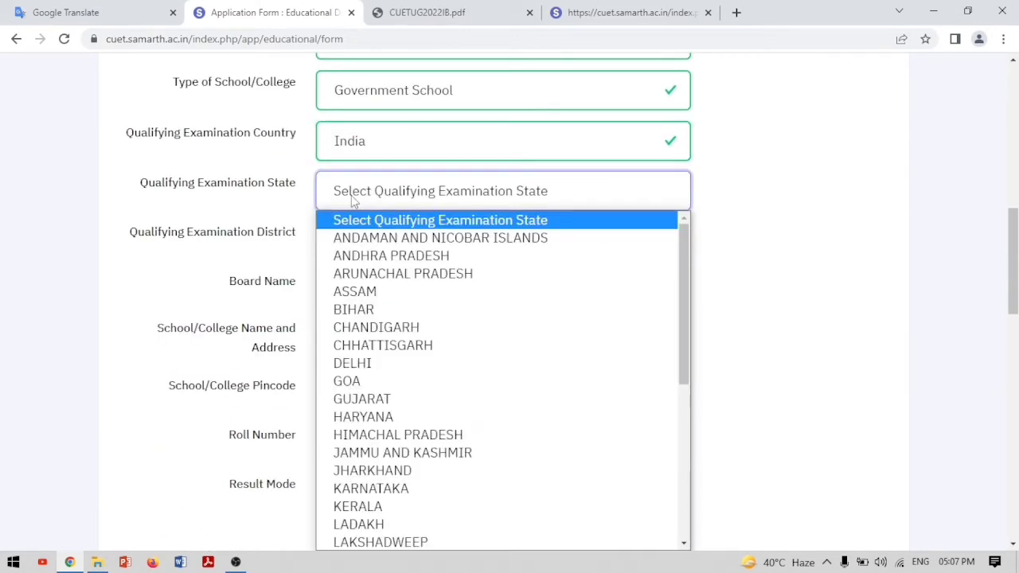
pyautogui.click(400, 367)
pyautogui.click(366, 246)
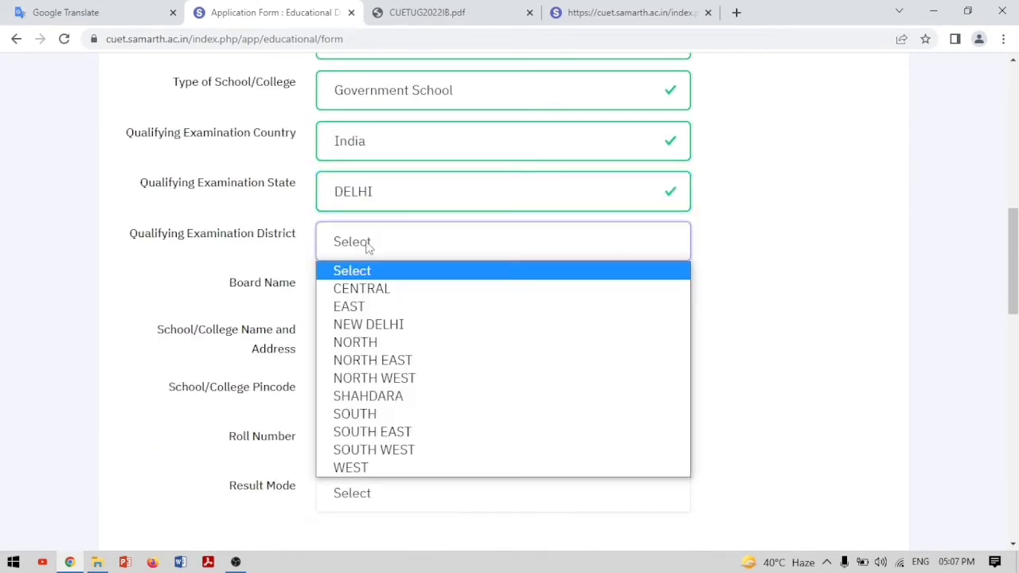
pyautogui.click(359, 418)
# Select CBSE I (CBSE INTERNATIONAL) from the Board Name list
pyautogui.click(357, 305)
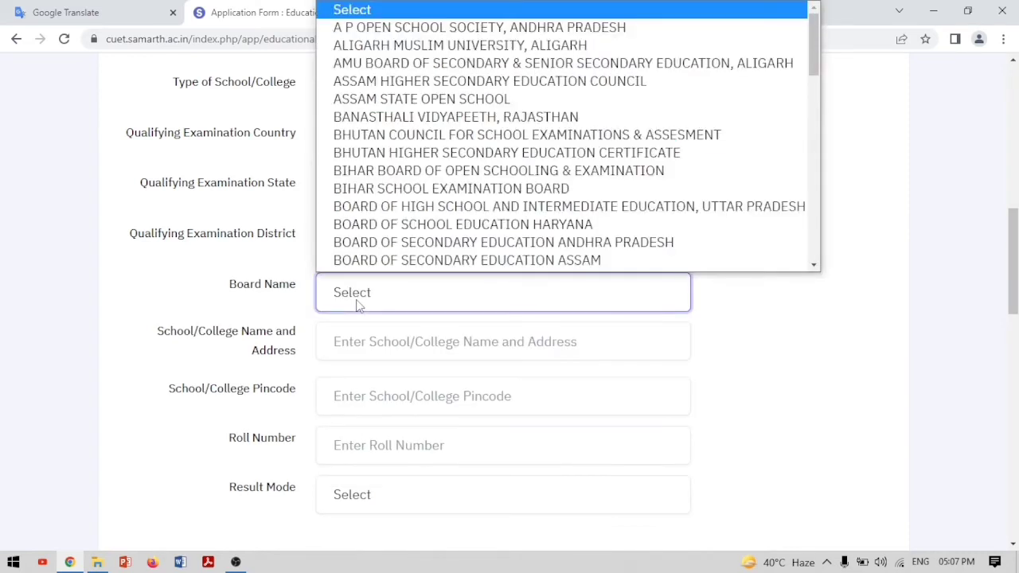
pyautogui.scroll(-5, 367, 239)
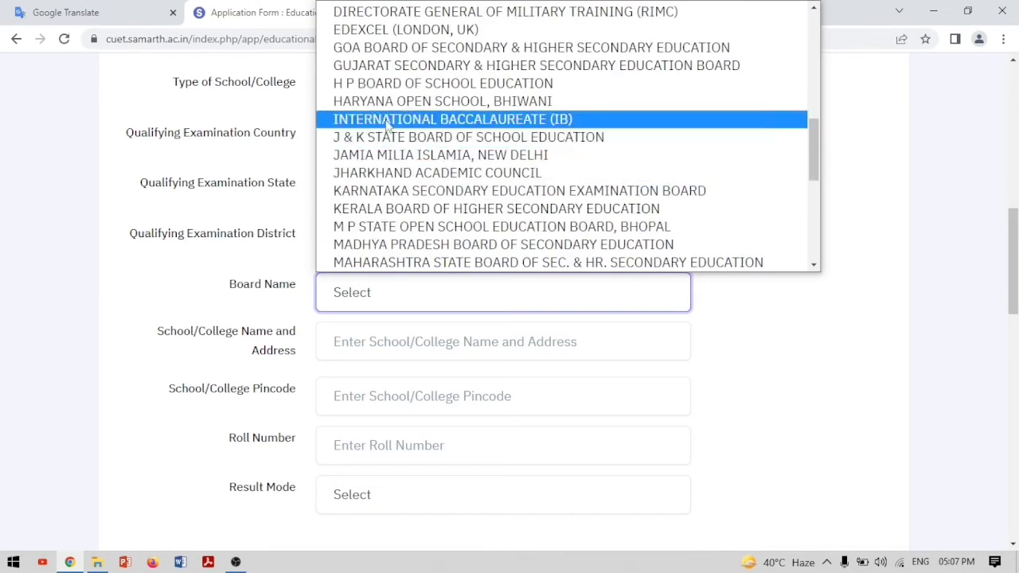
pyautogui.scroll(5, 398, 66)
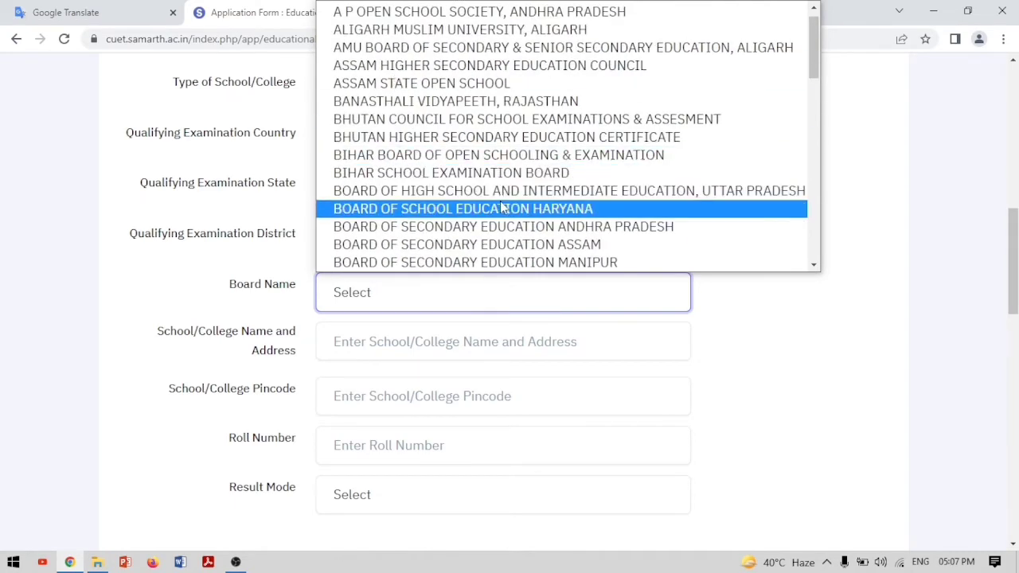
pyautogui.scroll(-1, 501, 207)
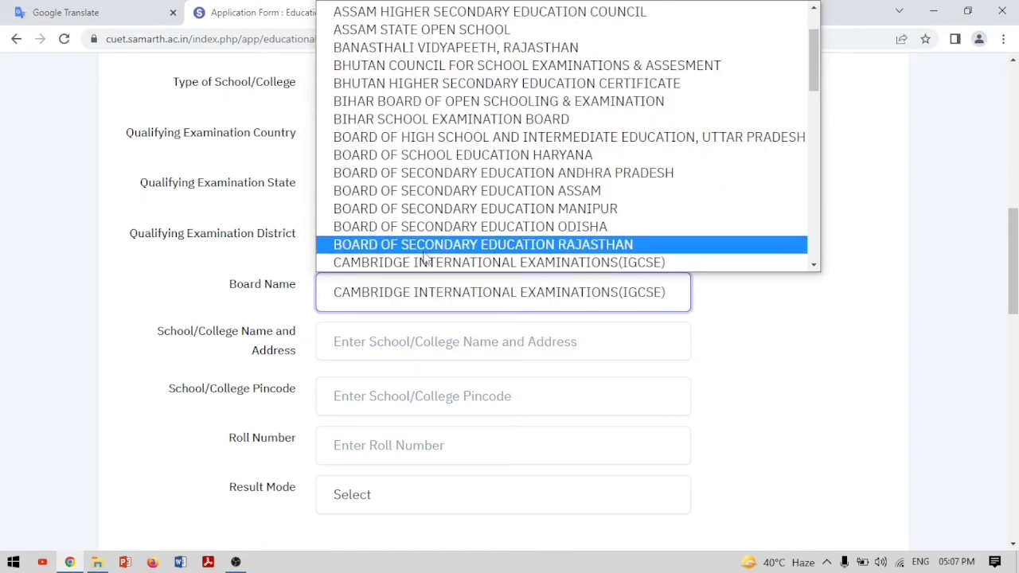
pyautogui.scroll(-6, 425, 256)
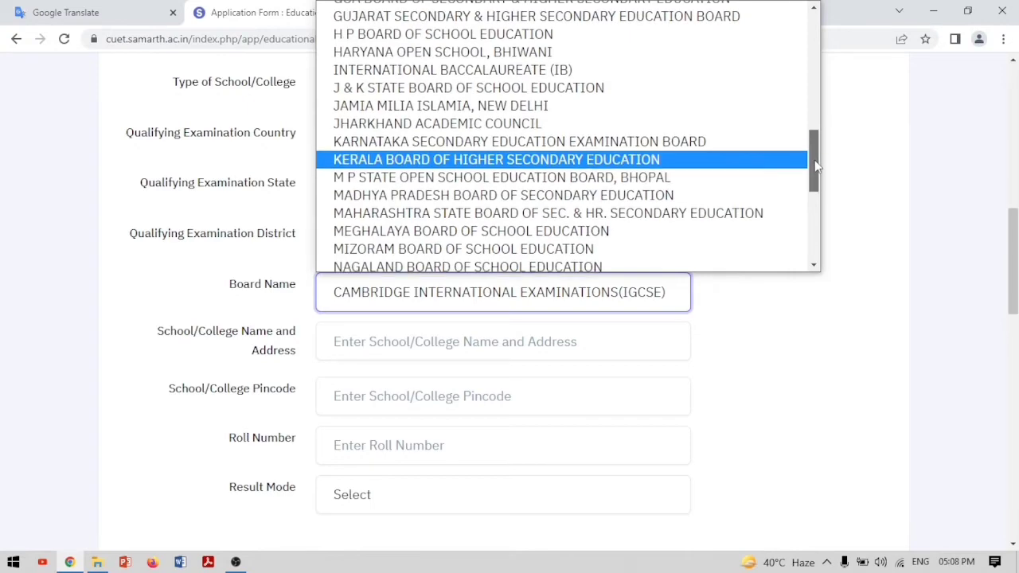
pyautogui.moveTo(817, 165); pyautogui.dragTo(829, 120)
pyautogui.click(489, 41)
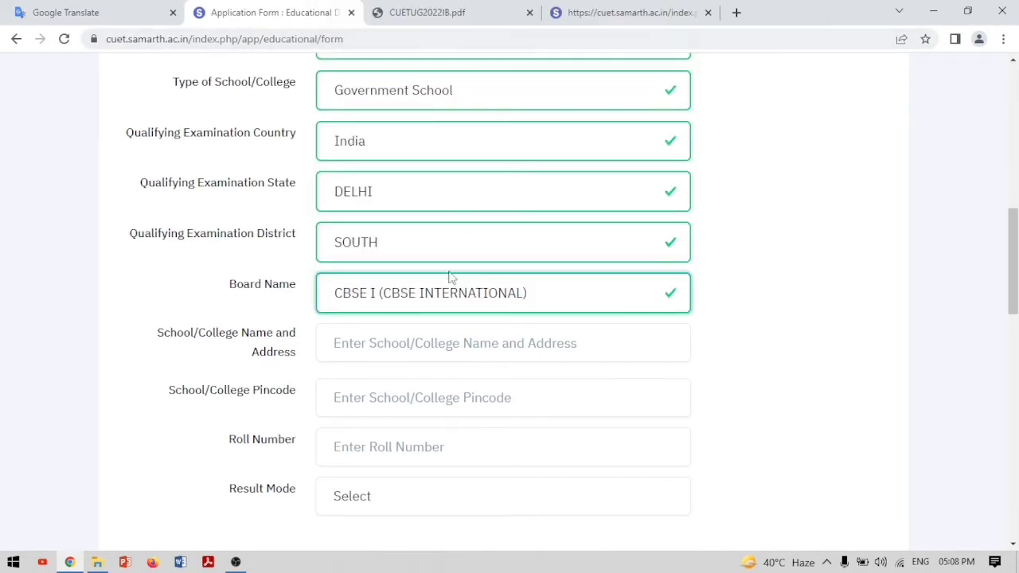
# Change the Board Name to CENTRAL BOARD OF SECONDARY EDUCATION
pyautogui.click(492, 294)
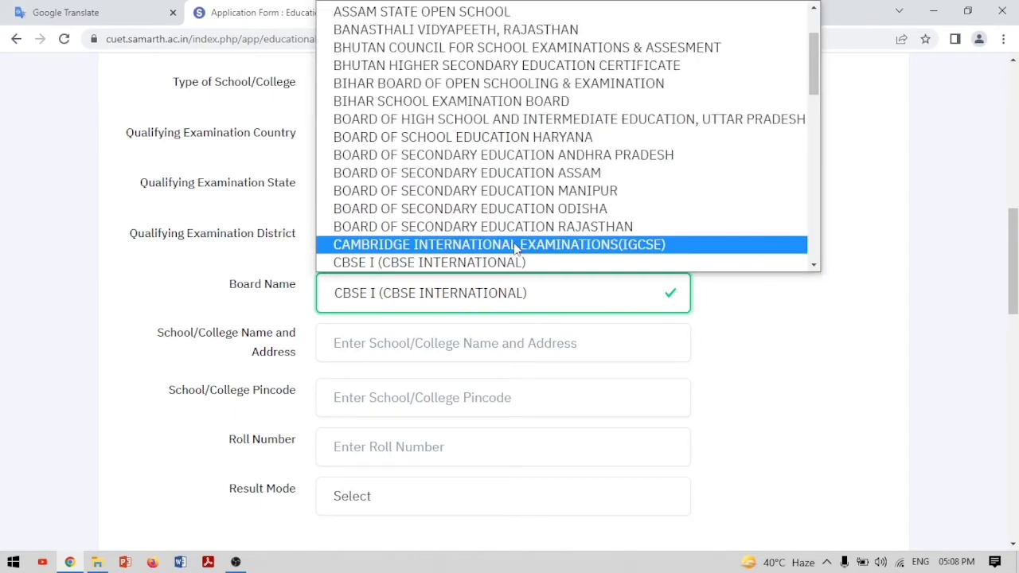
pyautogui.scroll(-5, 517, 249)
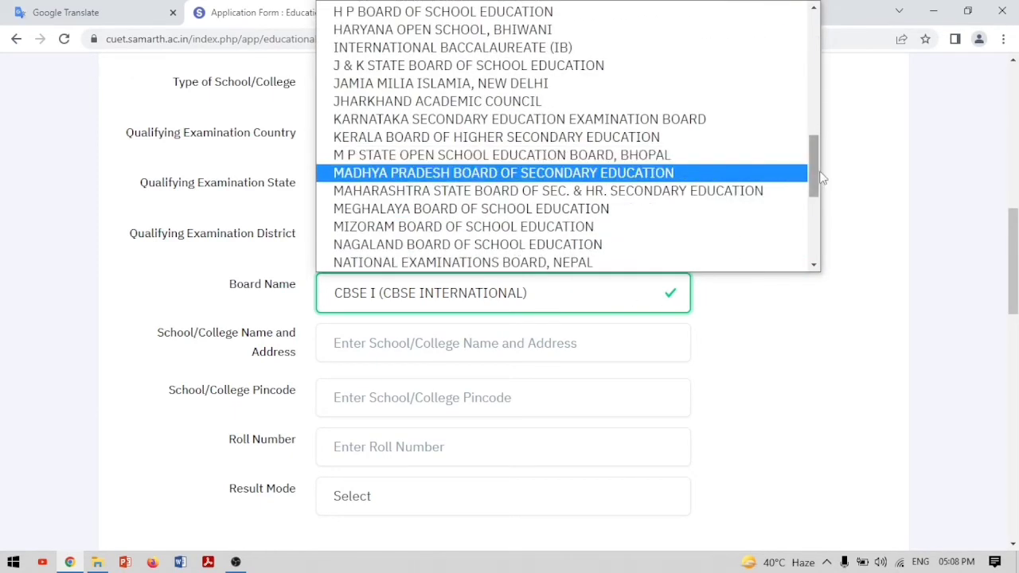
pyautogui.moveTo(815, 183); pyautogui.dragTo(828, 129)
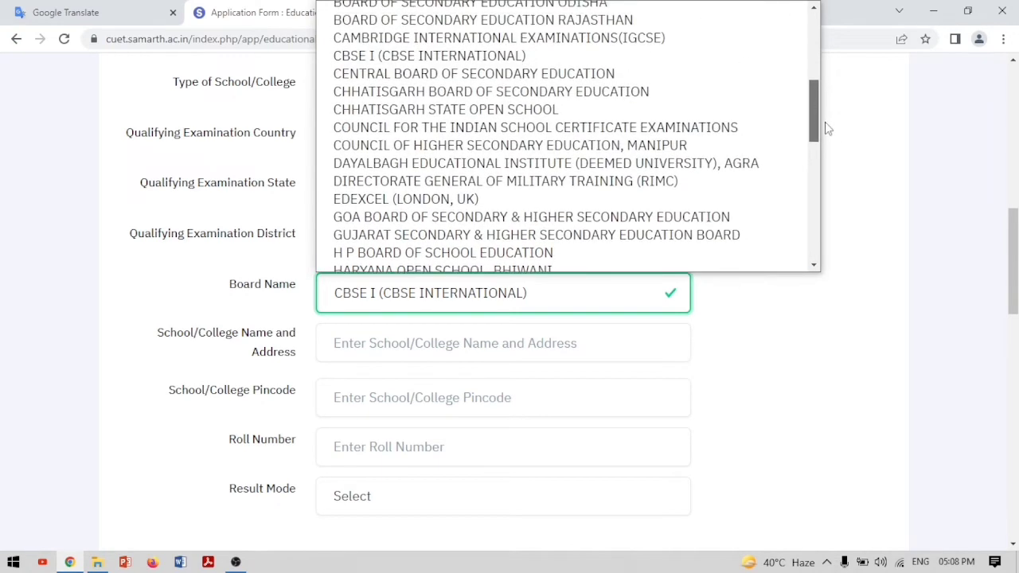
pyautogui.click(613, 74)
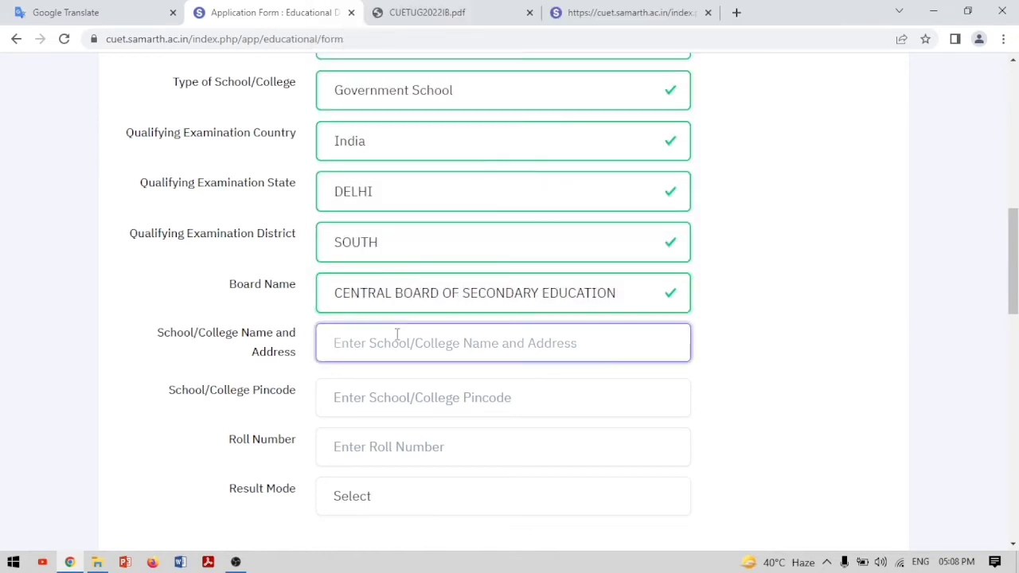
# Enter the school name, the school pincode and the roll number
pyautogui.write('sfkhdslh')
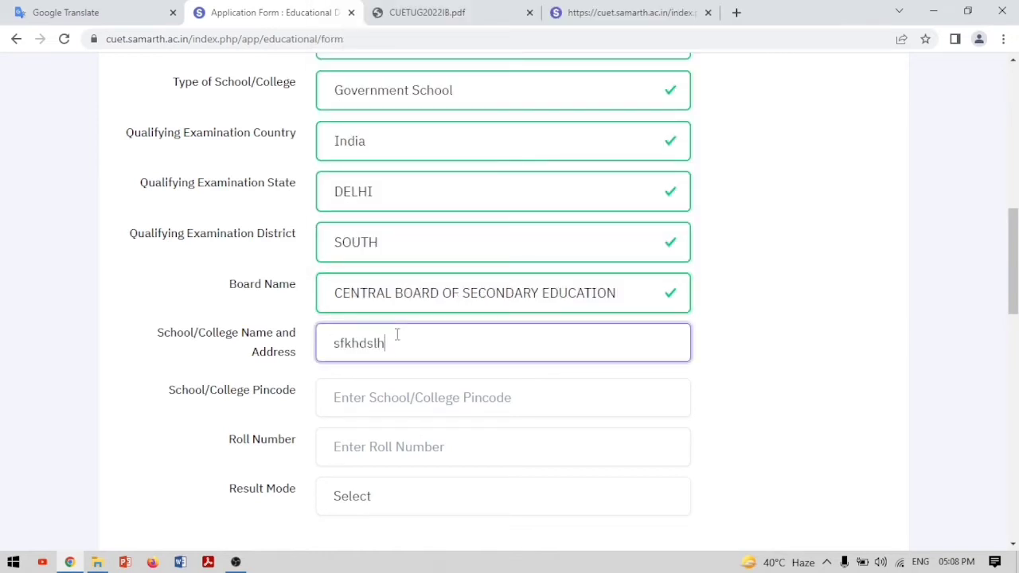
pyautogui.click(408, 397)
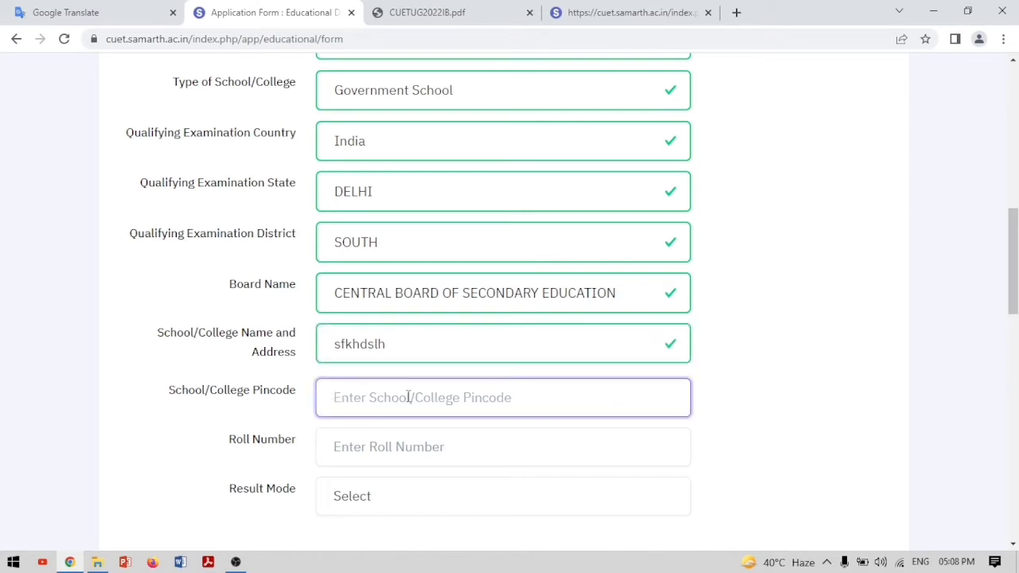
pyautogui.write('01')
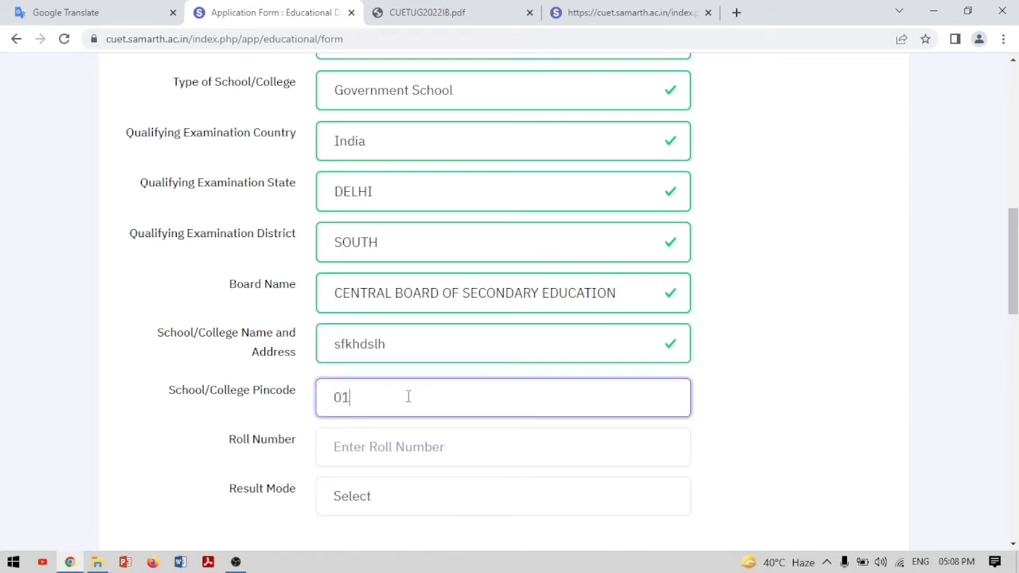
pyautogui.write('87477')
pyautogui.click(387, 458)
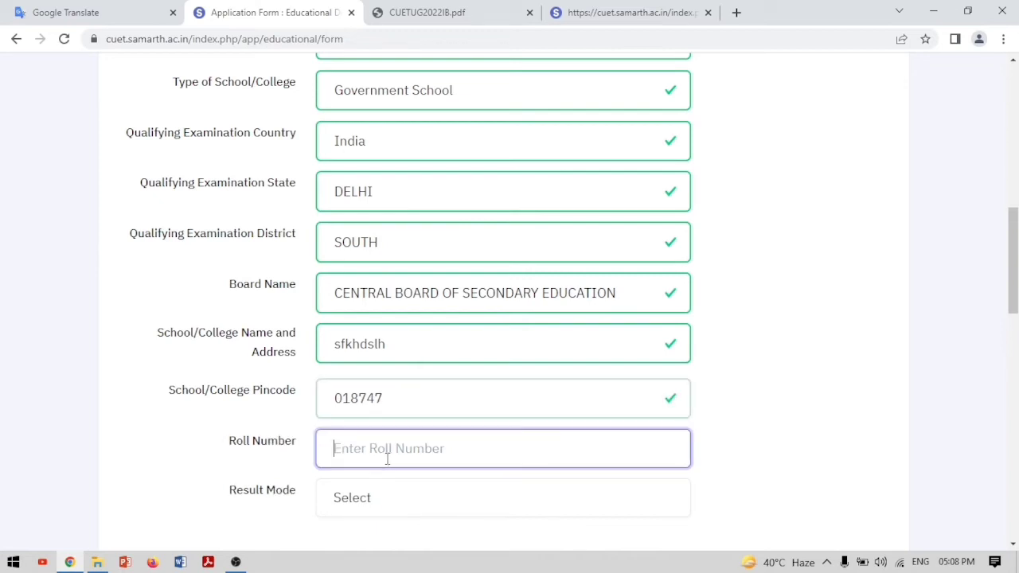
pyautogui.write('asdi')
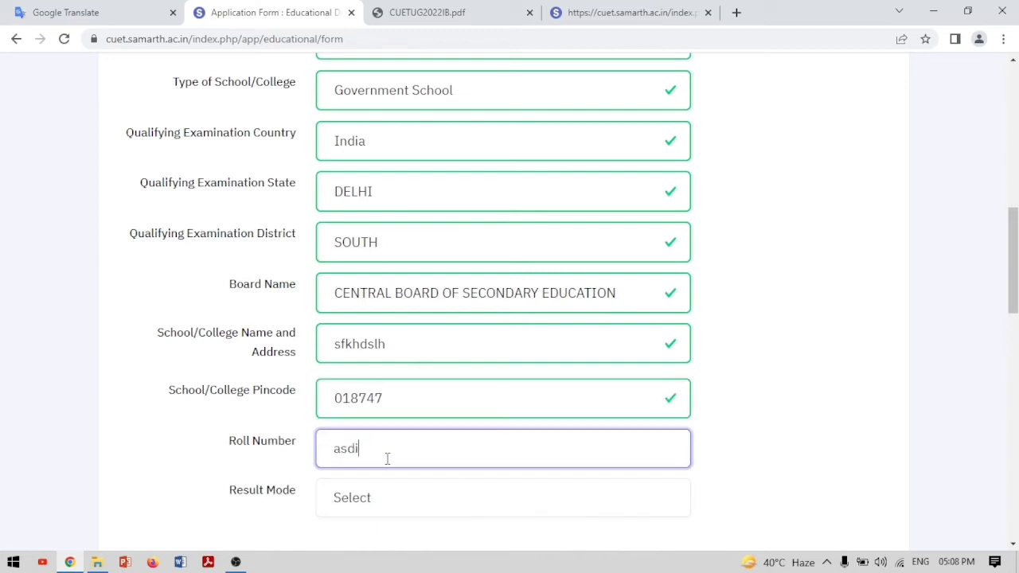
pyautogui.press('BackSpace')
pyautogui.press('BackSpace')
pyautogui.write('12345678')
# Choose Percentage result mode with maximum marks 500 and marks obtained 400, giving 80.00%
pyautogui.click(385, 505)
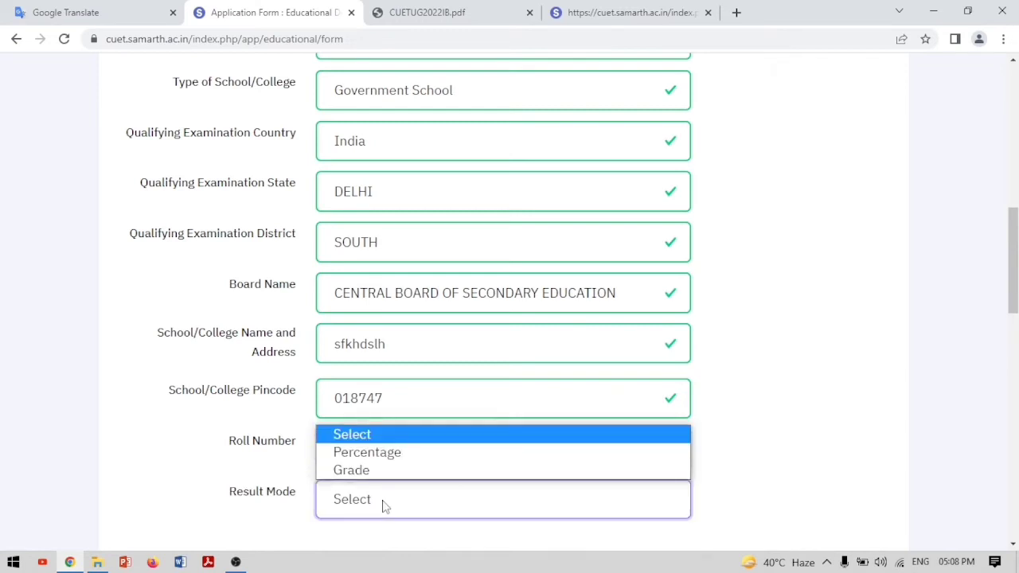
pyautogui.click(381, 458)
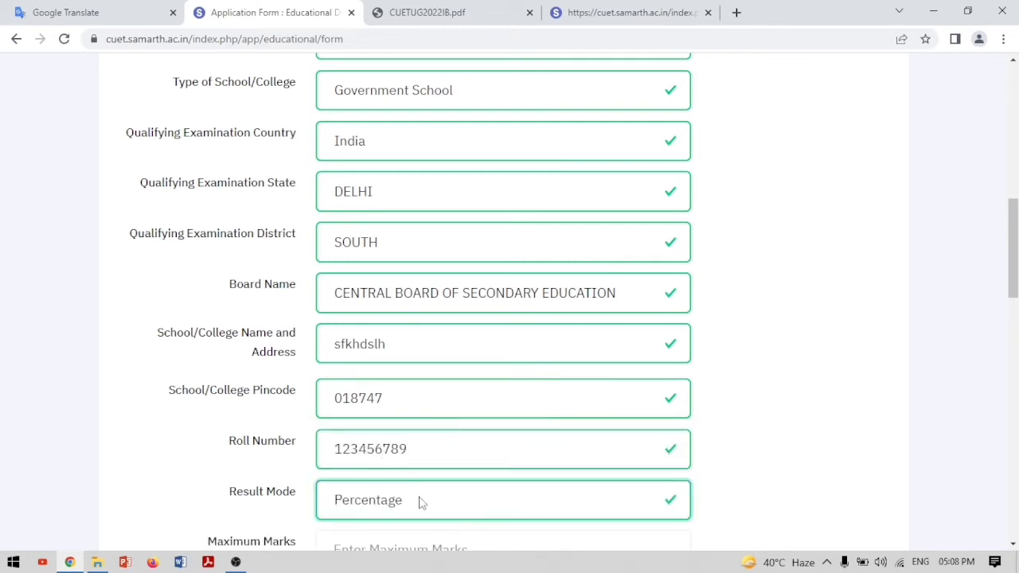
pyautogui.scroll(-3, 420, 502)
pyautogui.click(425, 325)
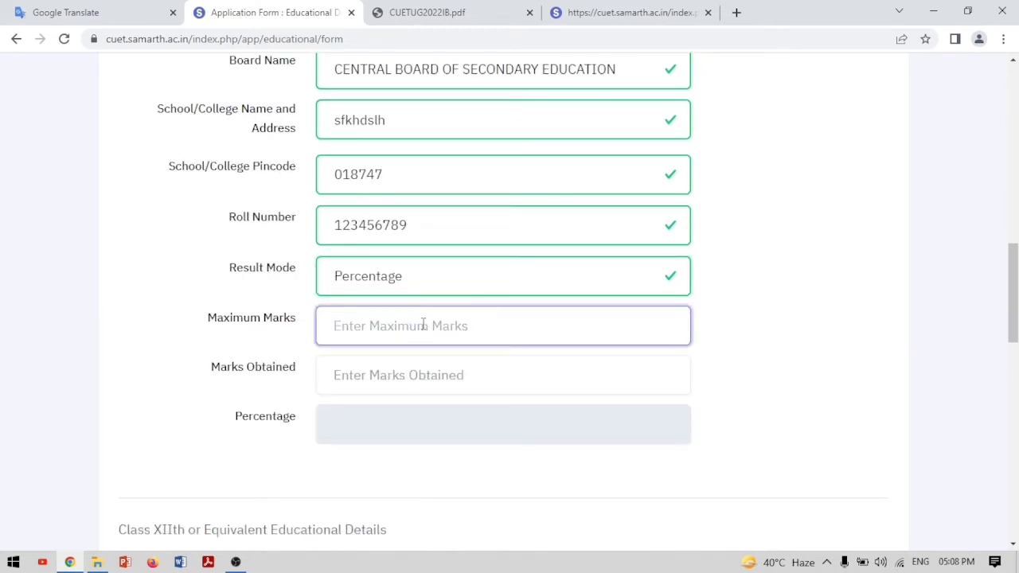
pyautogui.write('78')
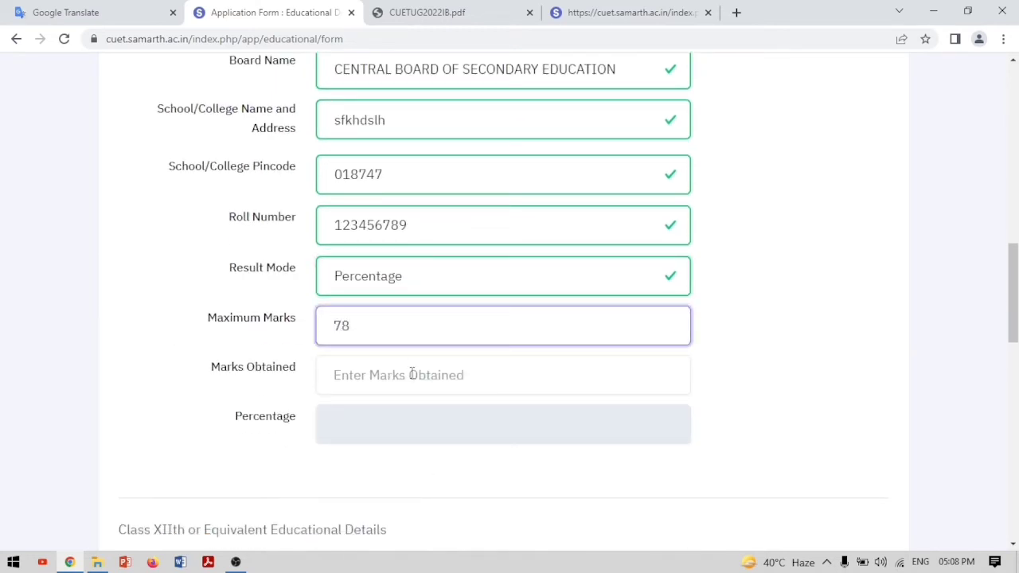
pyautogui.press('BackSpace')
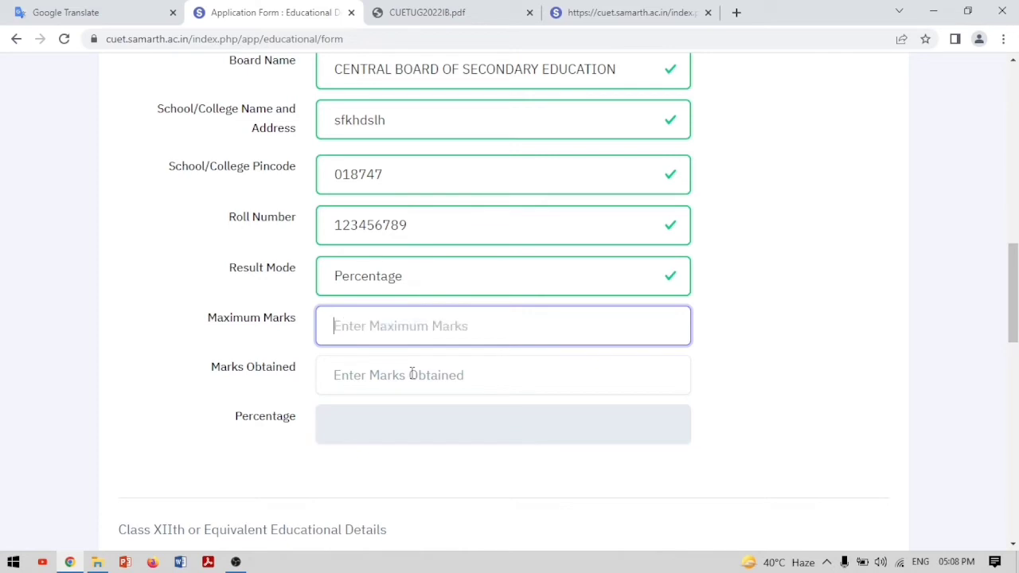
pyautogui.write('500')
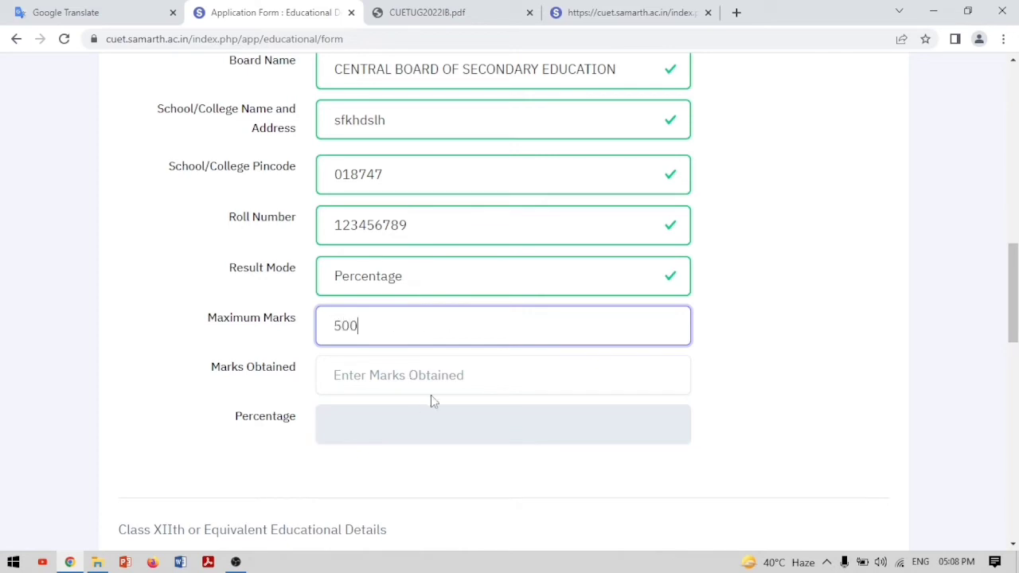
pyautogui.click(433, 376)
pyautogui.write('400')
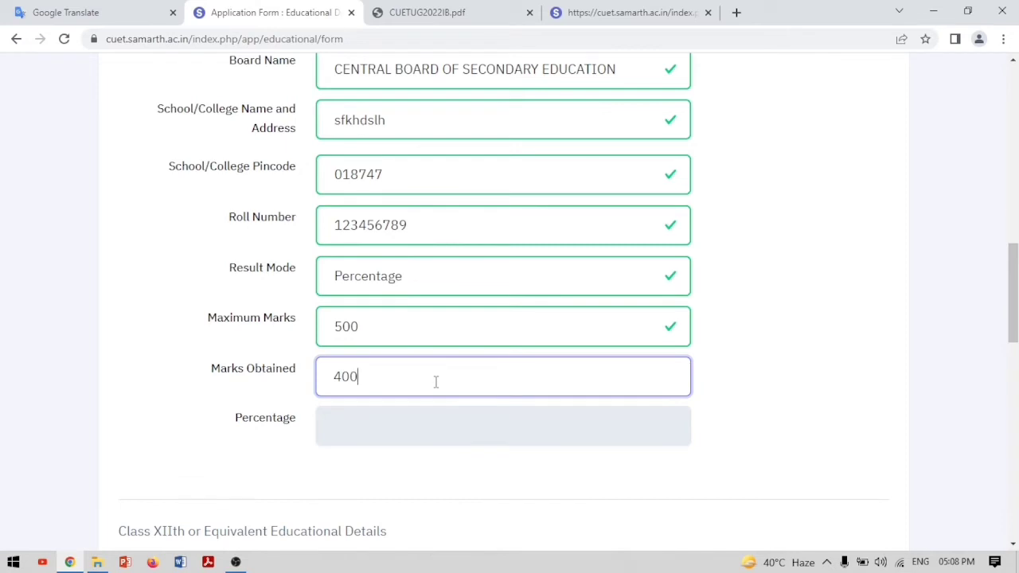
pyautogui.click(347, 441)
pyautogui.scroll(-3, 379, 464)
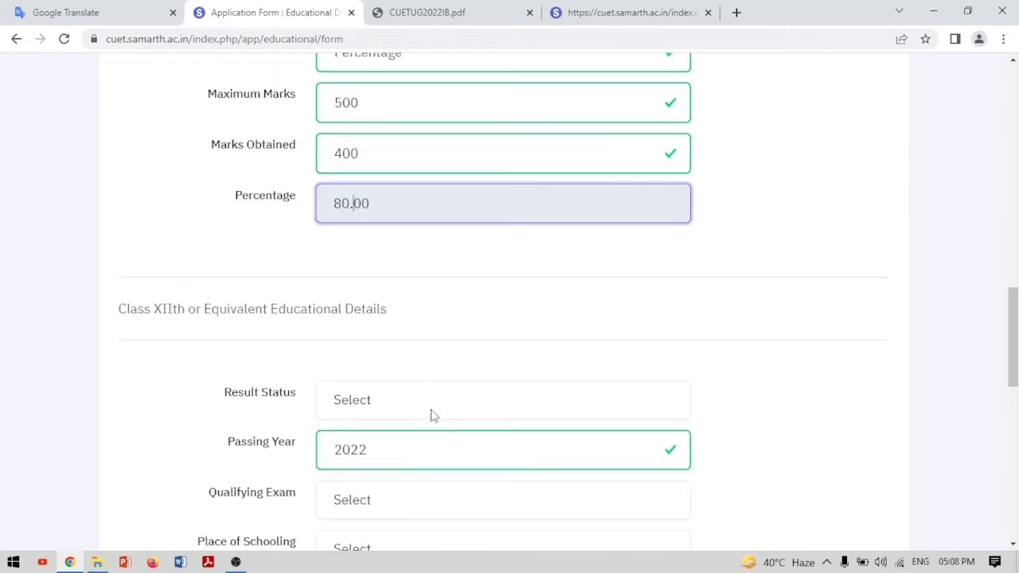
# Mark the Class XII result as Appearing and choose 12th or Equivalent as the qualifying exam
pyautogui.scroll(-4, 432, 414)
pyautogui.scroll(-5, 432, 414)
pyautogui.scroll(8, 432, 414)
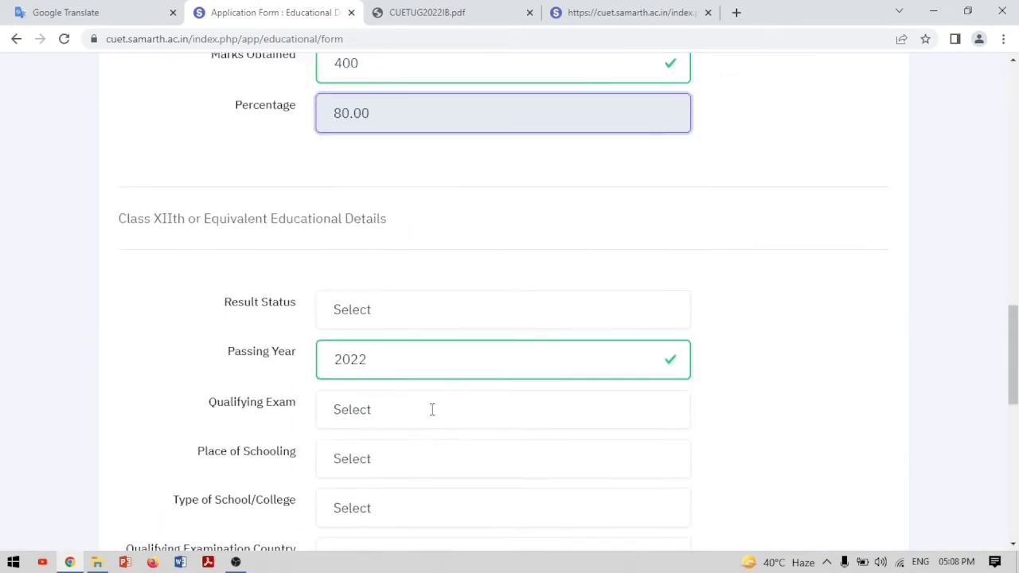
pyautogui.click(473, 321)
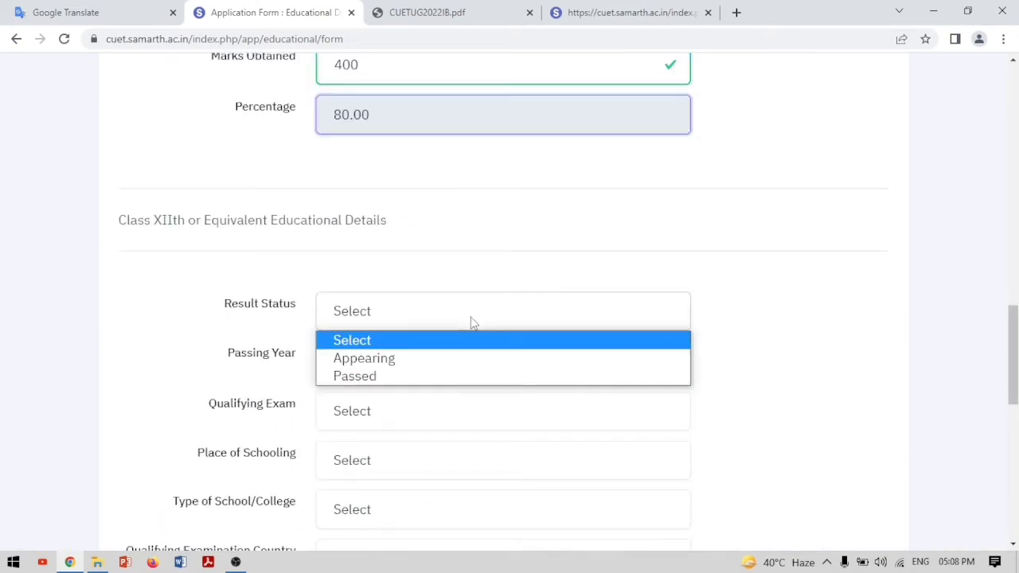
pyautogui.click(391, 360)
pyautogui.scroll(-3, 543, 370)
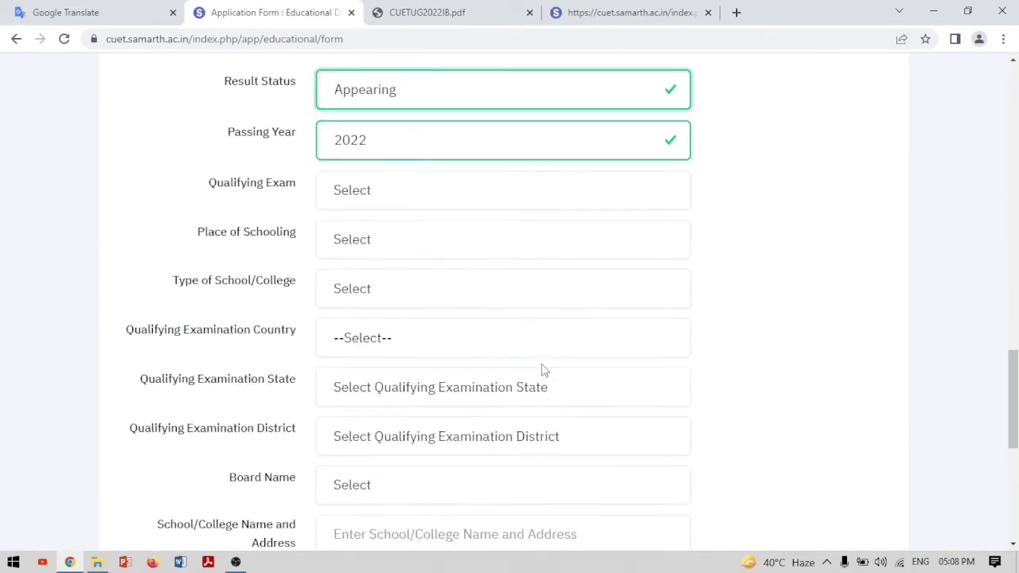
pyautogui.click(360, 196)
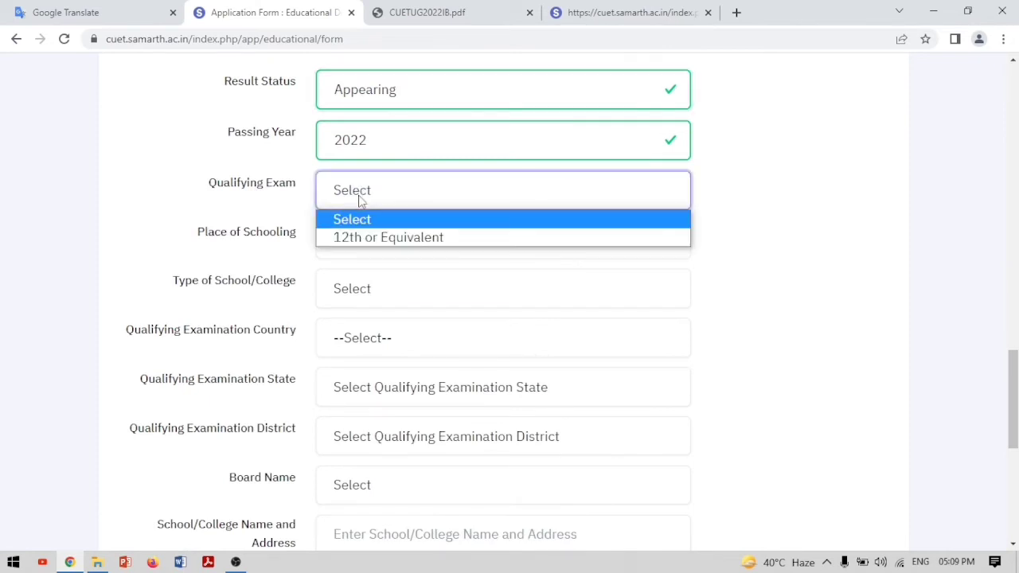
pyautogui.click(371, 237)
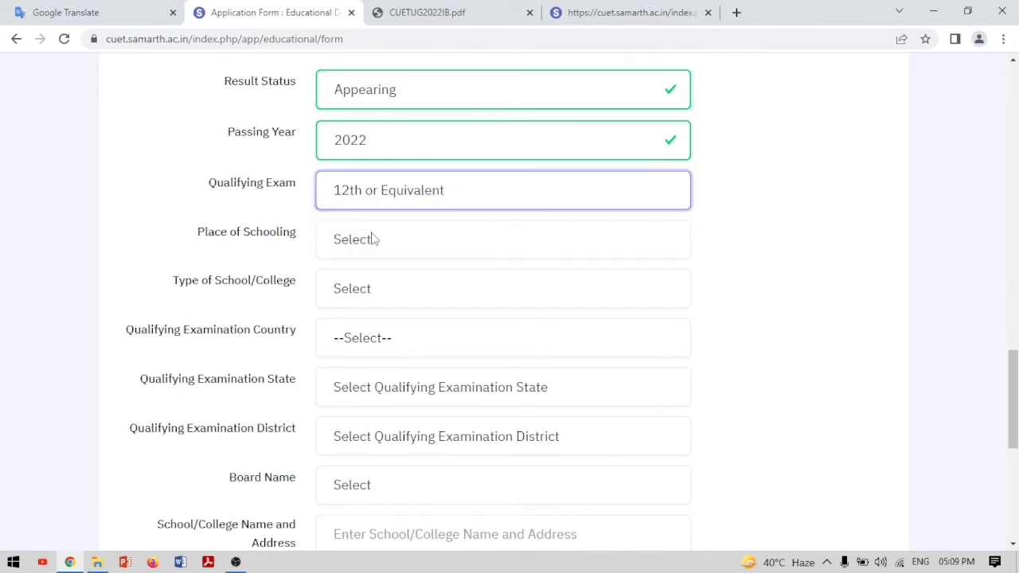
# Set the place of schooling to Urban, the school type to Government School, and the country to India
pyautogui.click(371, 240)
pyautogui.click(356, 288)
pyautogui.click(355, 293)
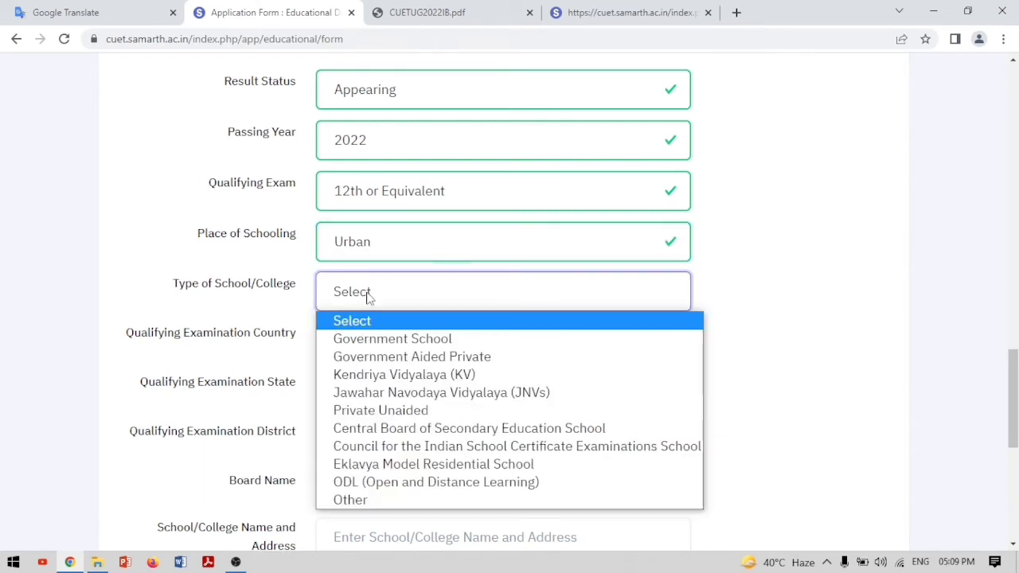
pyautogui.click(373, 339)
pyautogui.click(367, 353)
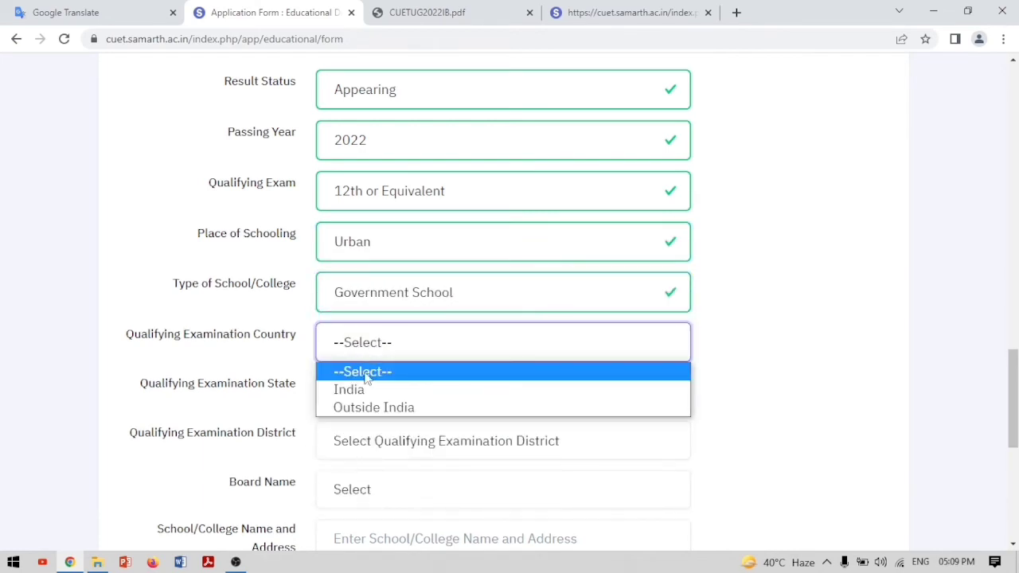
pyautogui.click(360, 388)
# Set the Class XII district to SOUTH and the board to CENTRAL BOARD OF SECONDARY EDUCATION
pyautogui.click(391, 398)
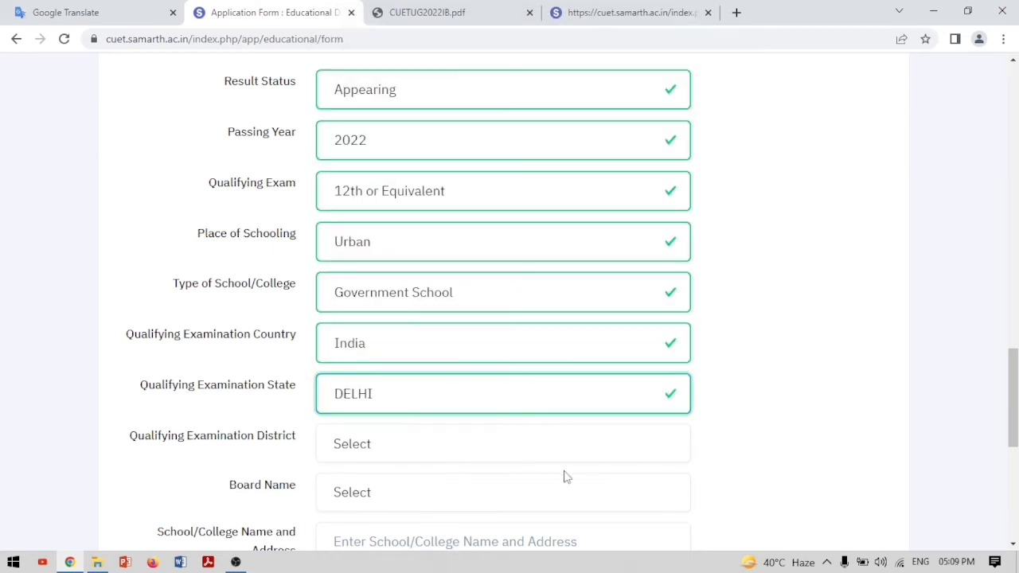
pyautogui.scroll(-3, 565, 475)
pyautogui.click(390, 229)
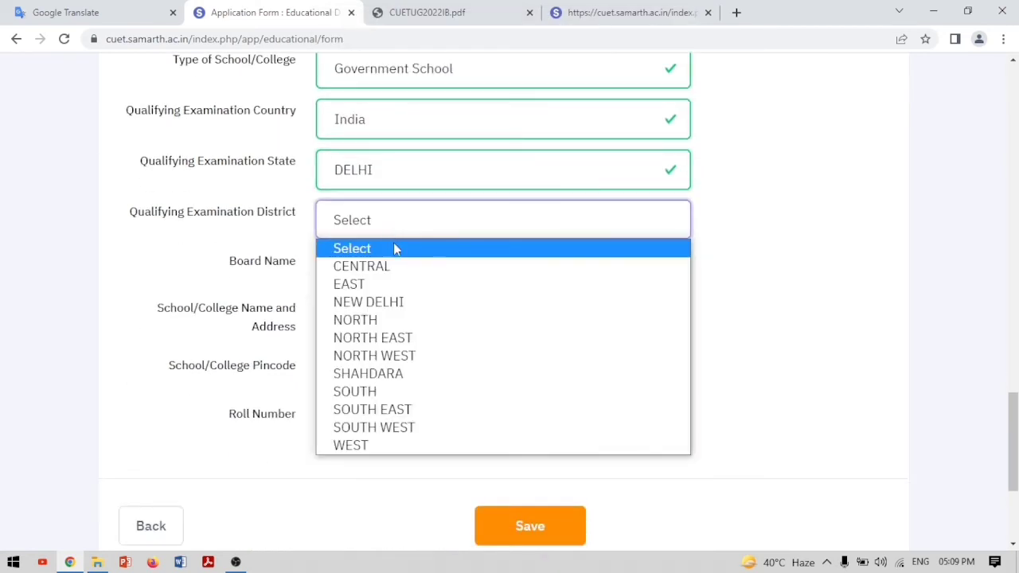
pyautogui.click(362, 389)
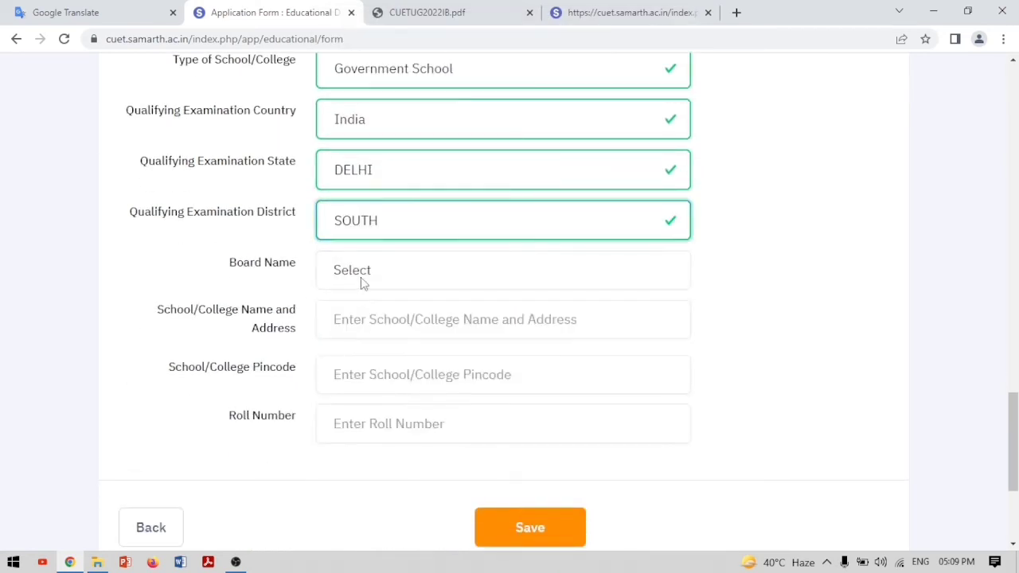
pyautogui.click(360, 278)
pyautogui.scroll(-6, 480, 478)
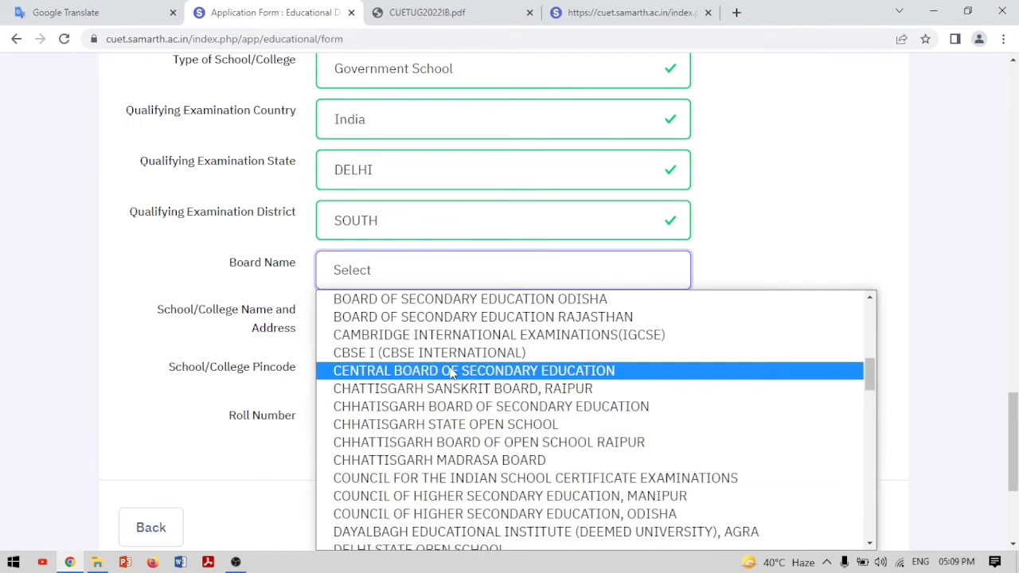
pyautogui.click(448, 370)
# Enter school name 'wettuiury', pincode 12345 and roll number 123456789
pyautogui.click(425, 323)
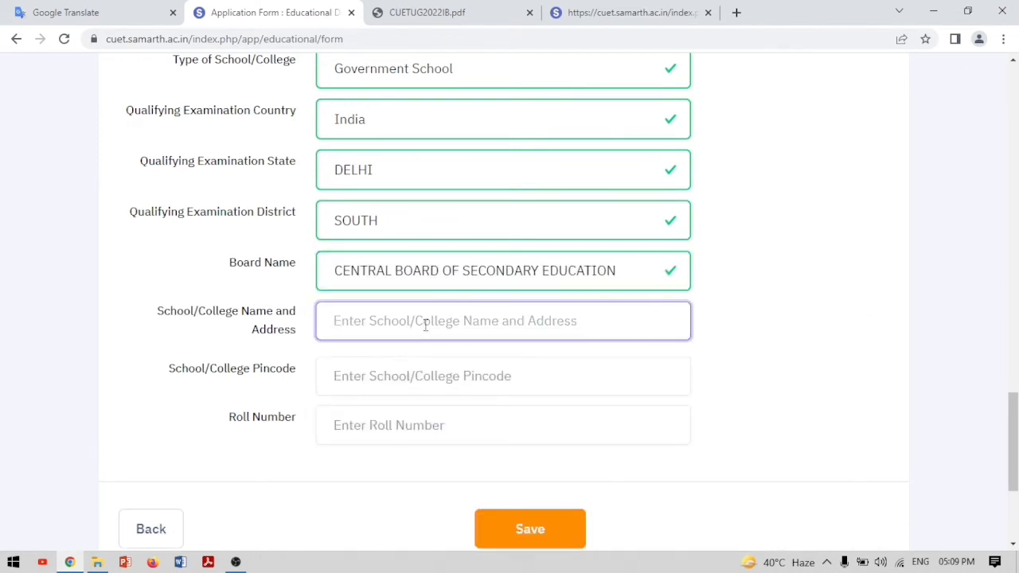
pyautogui.write('wettuiury')
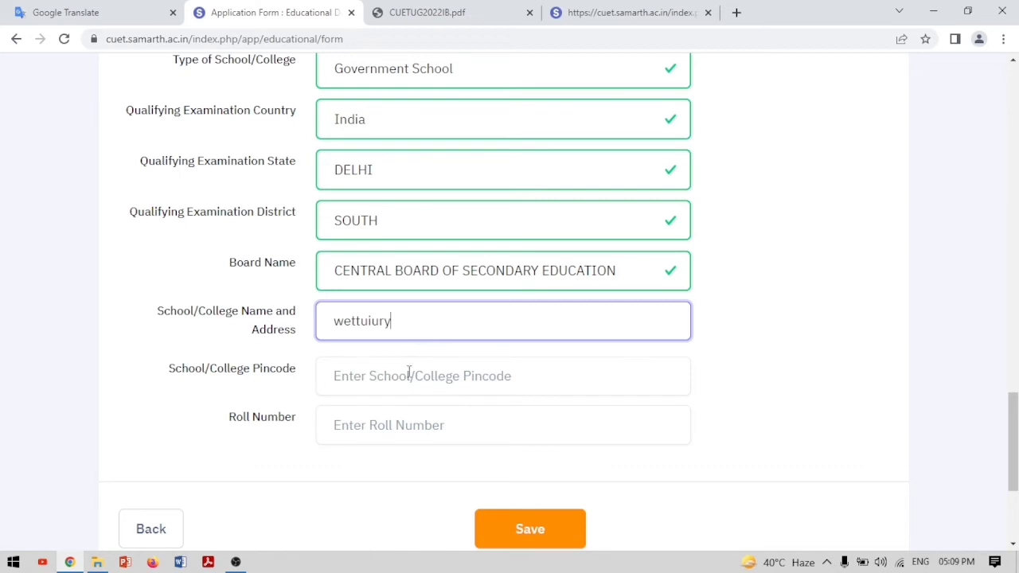
pyautogui.click(409, 374)
pyautogui.write('123456')
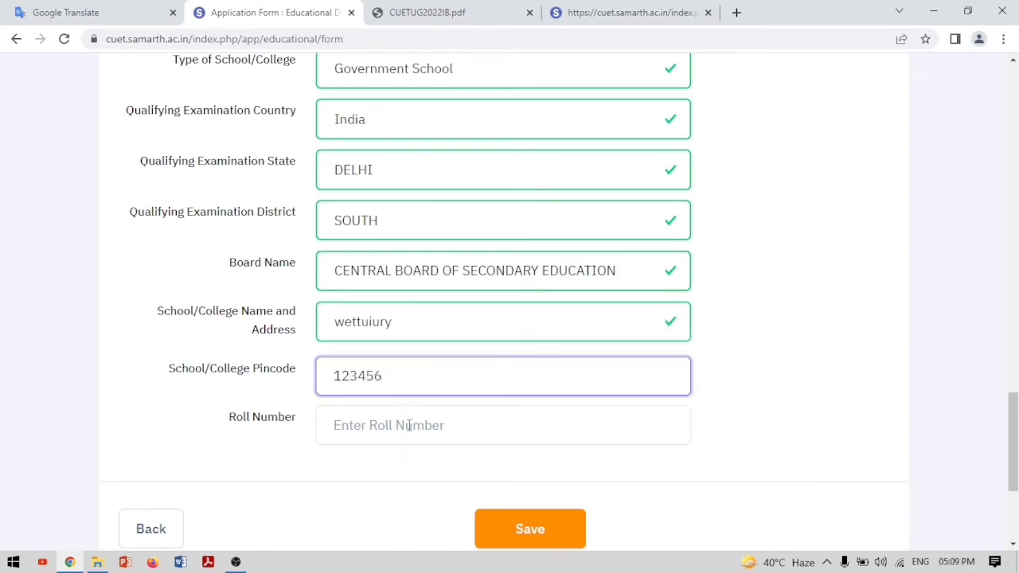
pyautogui.click(409, 427)
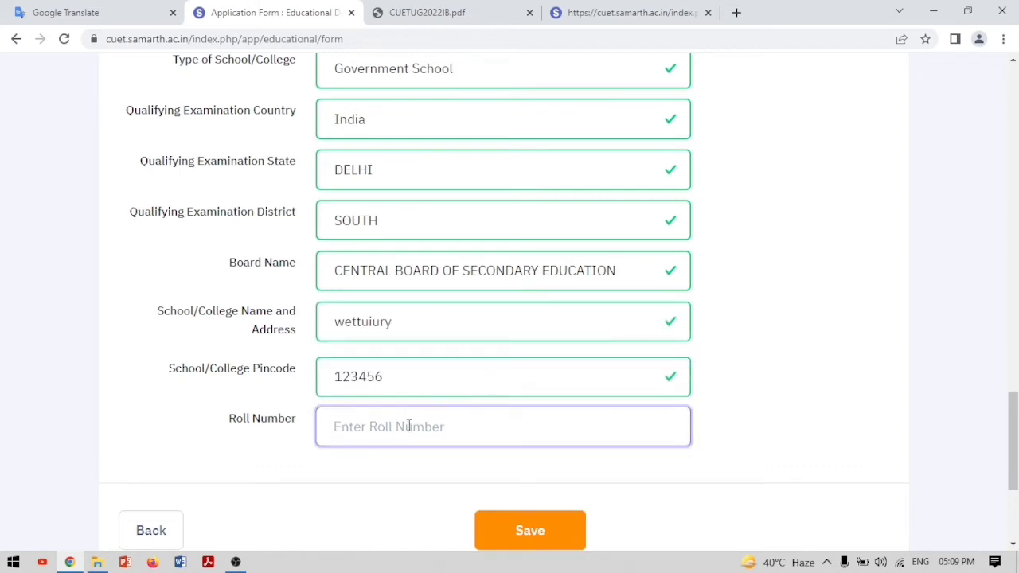
pyautogui.write('1234567')
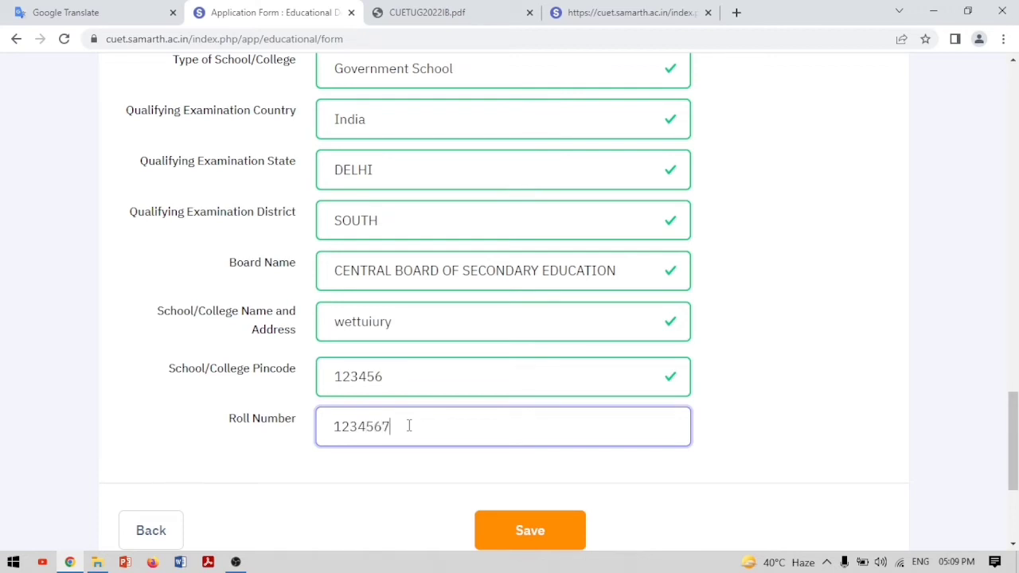
pyautogui.write('89')
# Save the educational details and proceed to University / Programme Selection
pyautogui.click(540, 530)
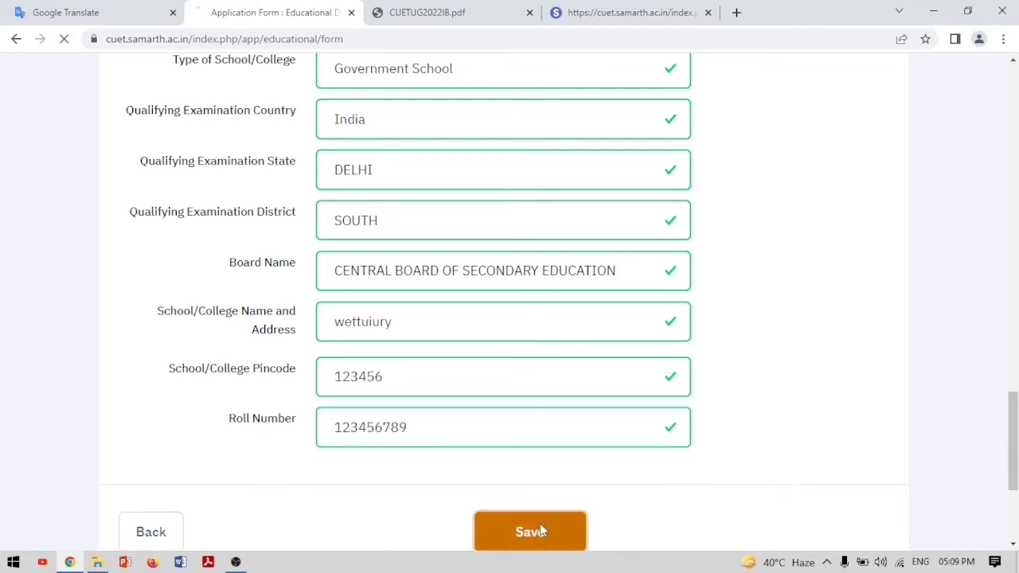
pyautogui.scroll(-17, 589, 471)
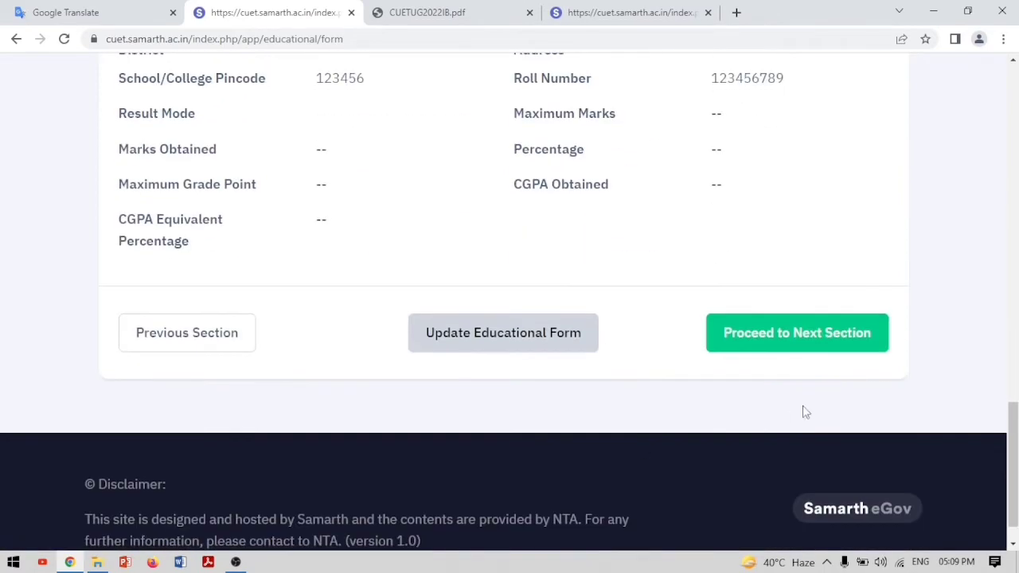
pyautogui.click(812, 336)
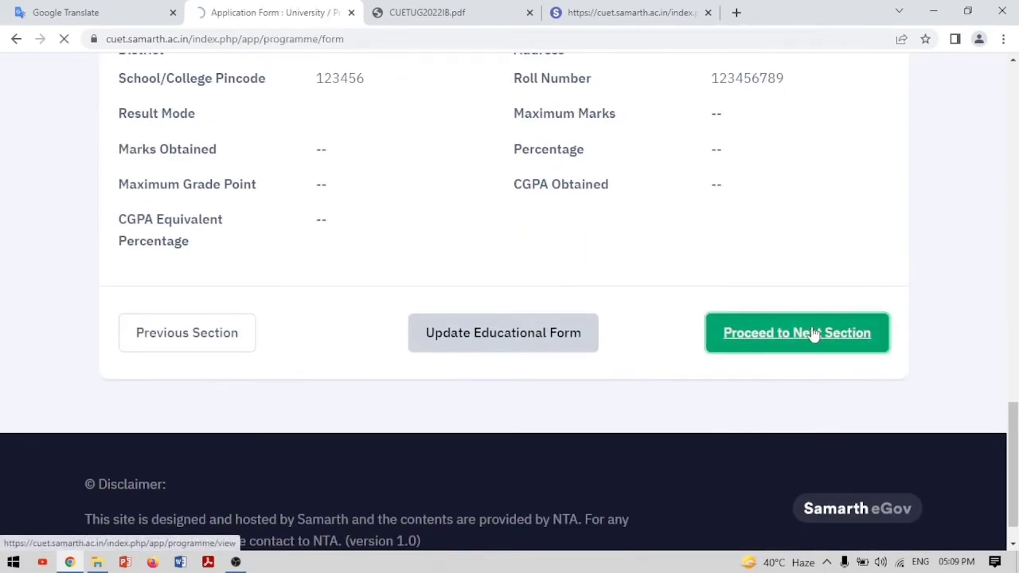
pyautogui.scroll(-3, 814, 336)
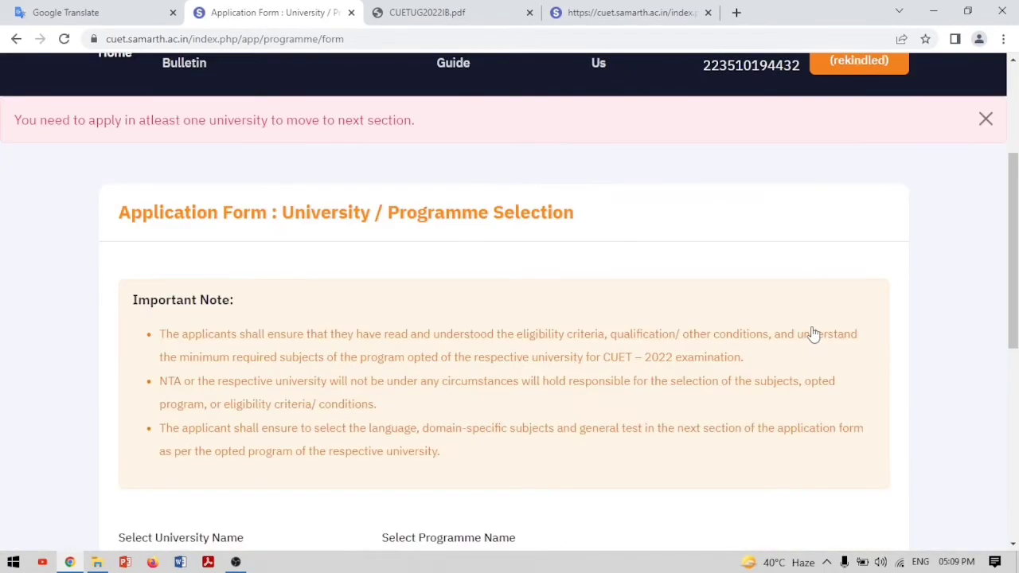
pyautogui.scroll(-3, 814, 336)
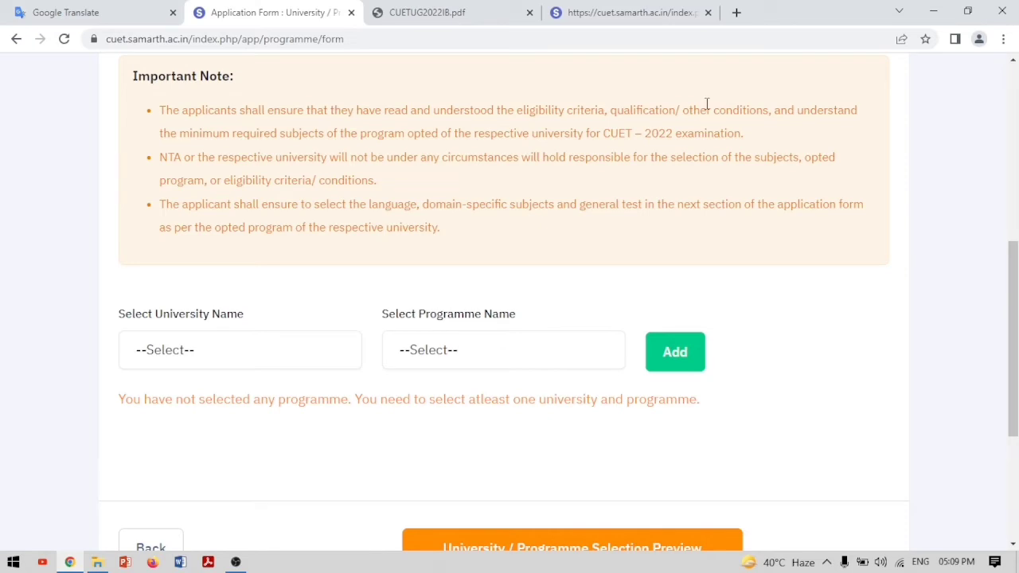
pyautogui.moveTo(518, 114); pyautogui.dragTo(745, 148)
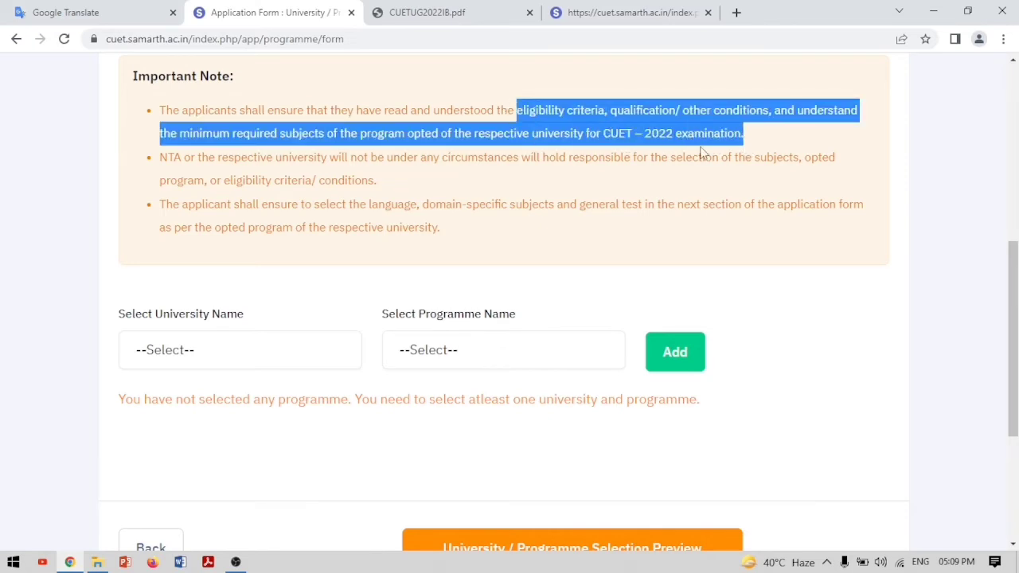
pyautogui.moveTo(168, 156); pyautogui.dragTo(488, 191)
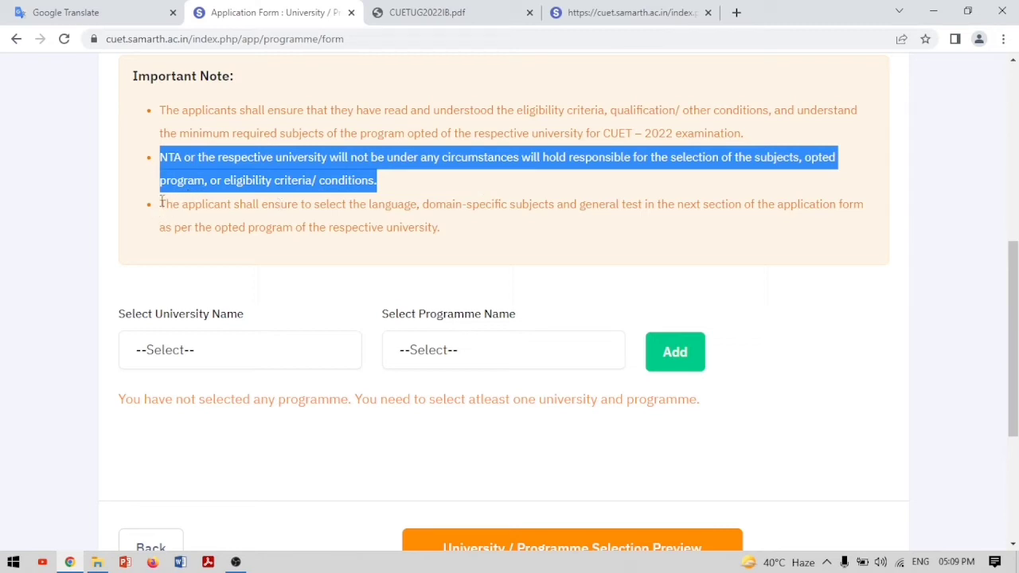
pyautogui.moveTo(426, 204); pyautogui.dragTo(678, 223)
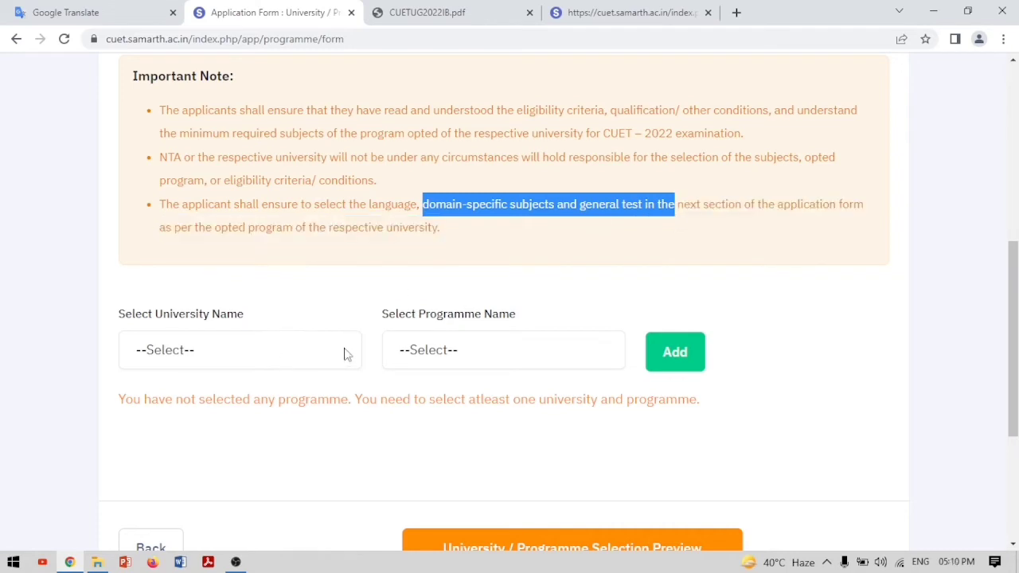
# Select UNIVERSITY OF DELHI from the university list
pyautogui.click(186, 355)
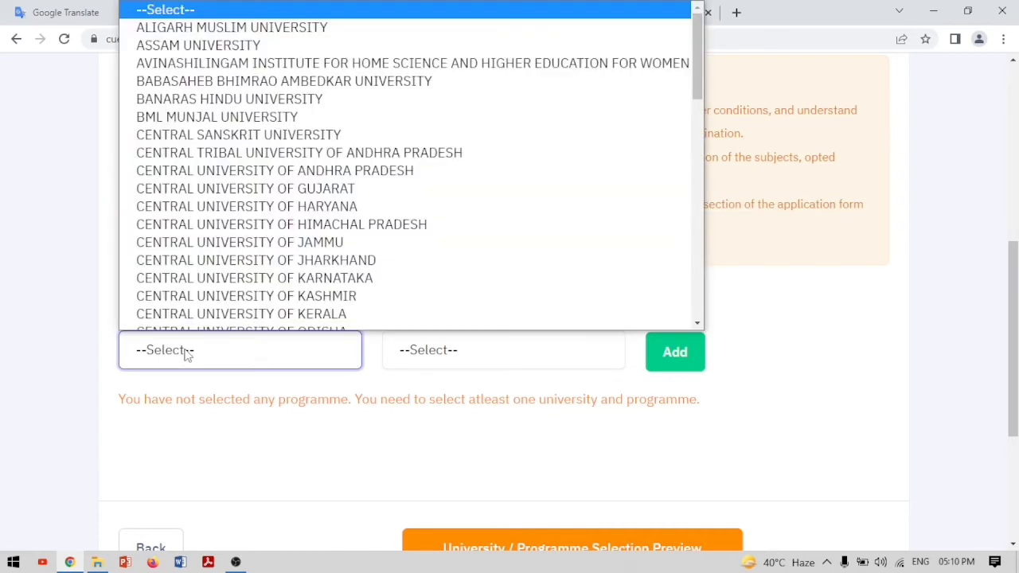
pyautogui.click(467, 448)
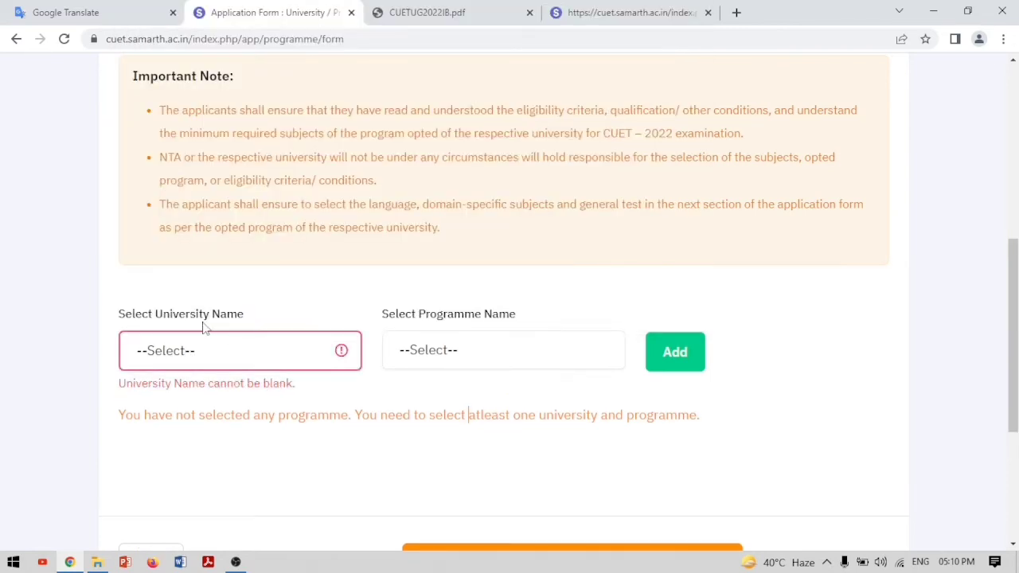
pyautogui.click(342, 351)
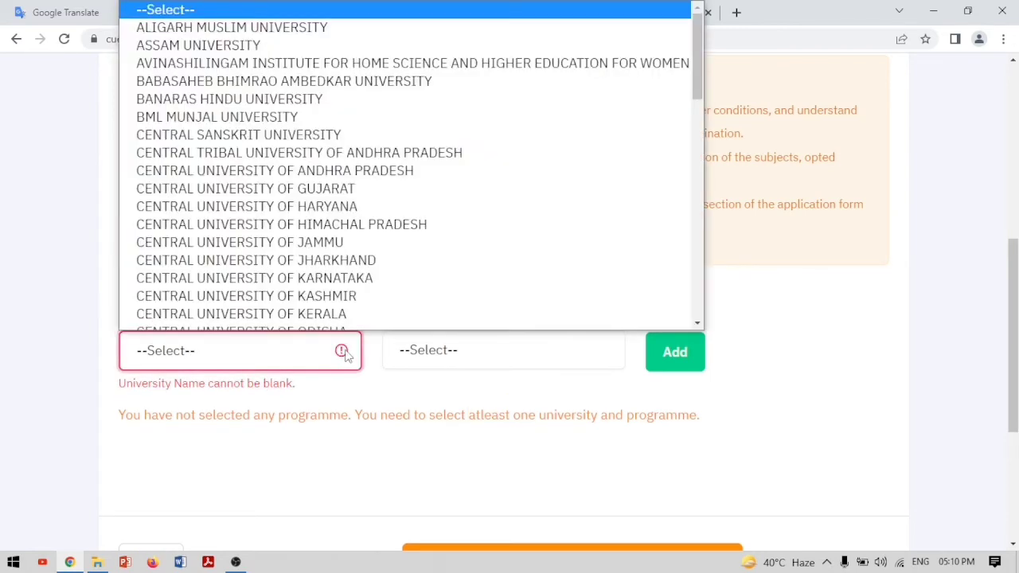
pyautogui.scroll(-5, 255, 229)
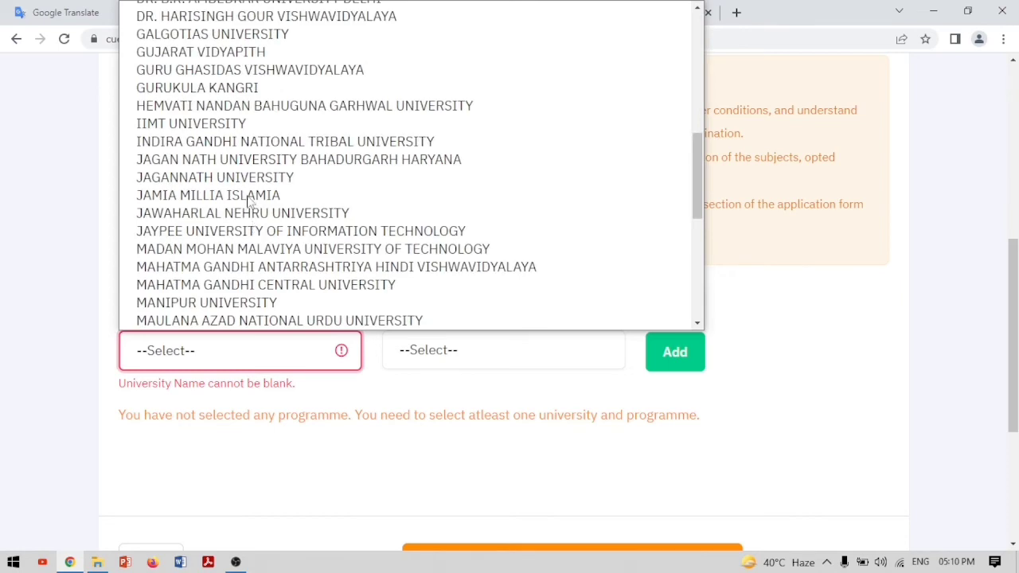
pyautogui.scroll(5, 256, 107)
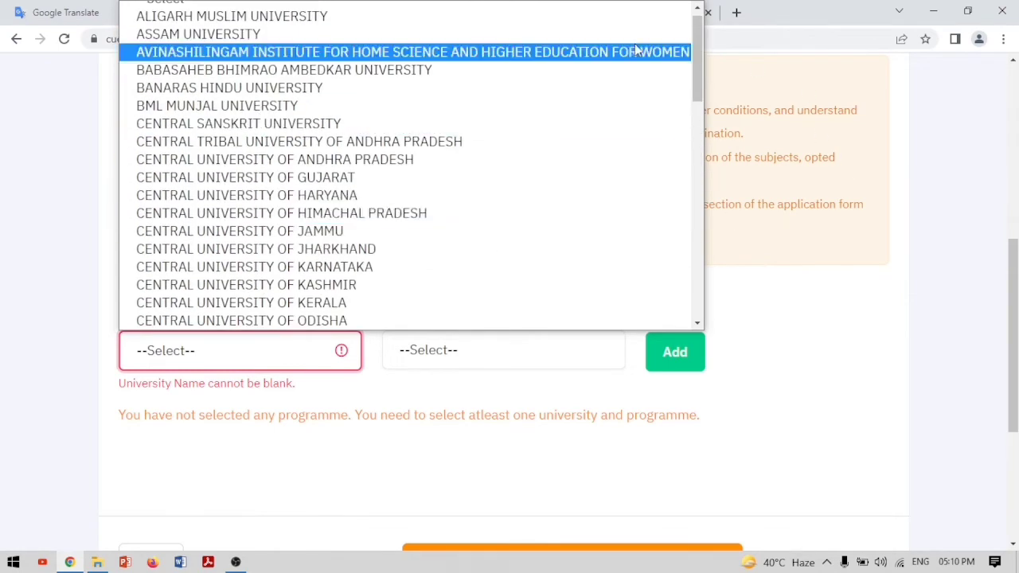
pyautogui.scroll(-2, 696, 87)
pyautogui.moveTo(696, 88); pyautogui.dragTo(703, 132)
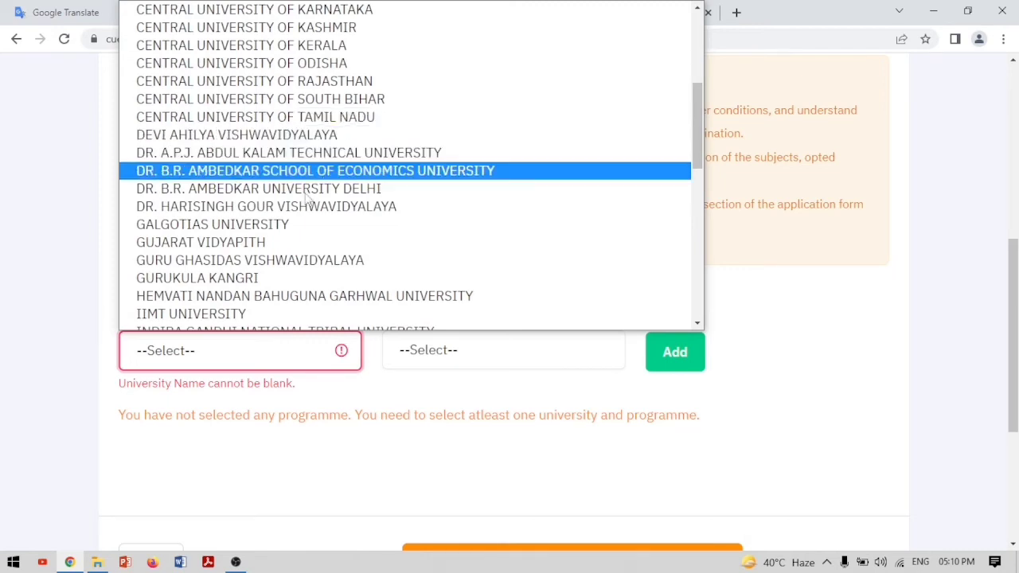
pyautogui.scroll(-5, 261, 243)
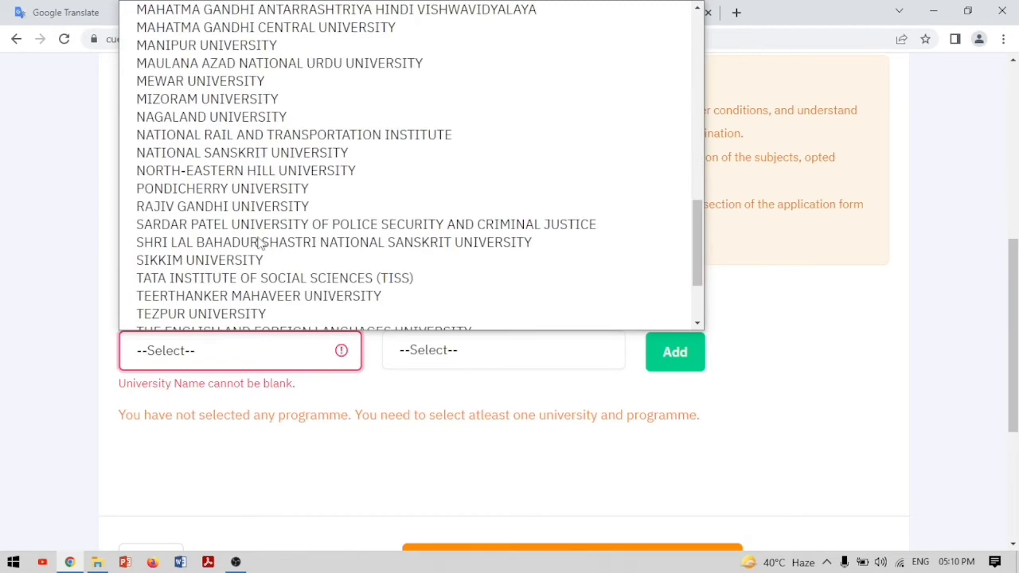
pyautogui.scroll(-2, 260, 243)
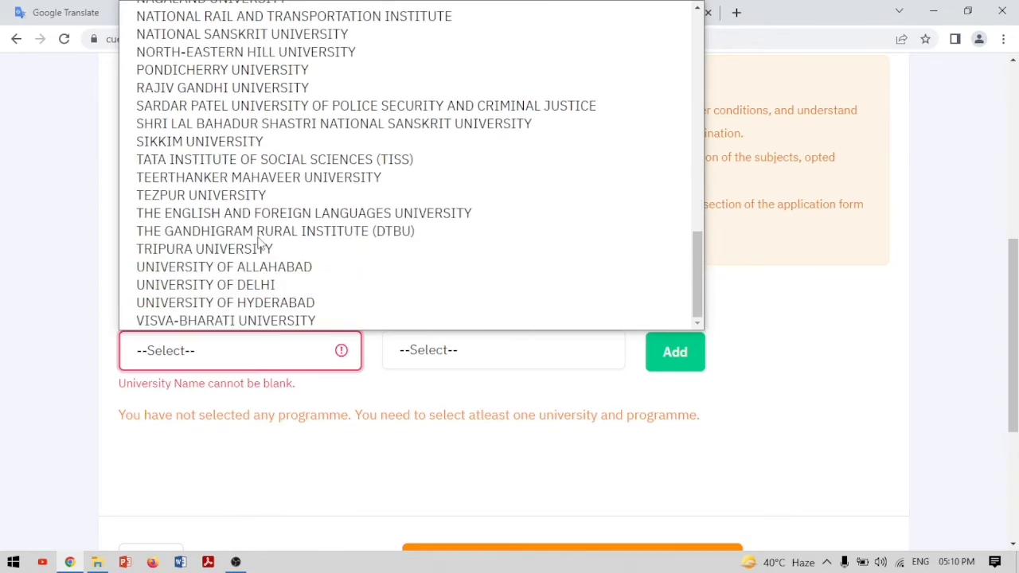
pyautogui.click(269, 288)
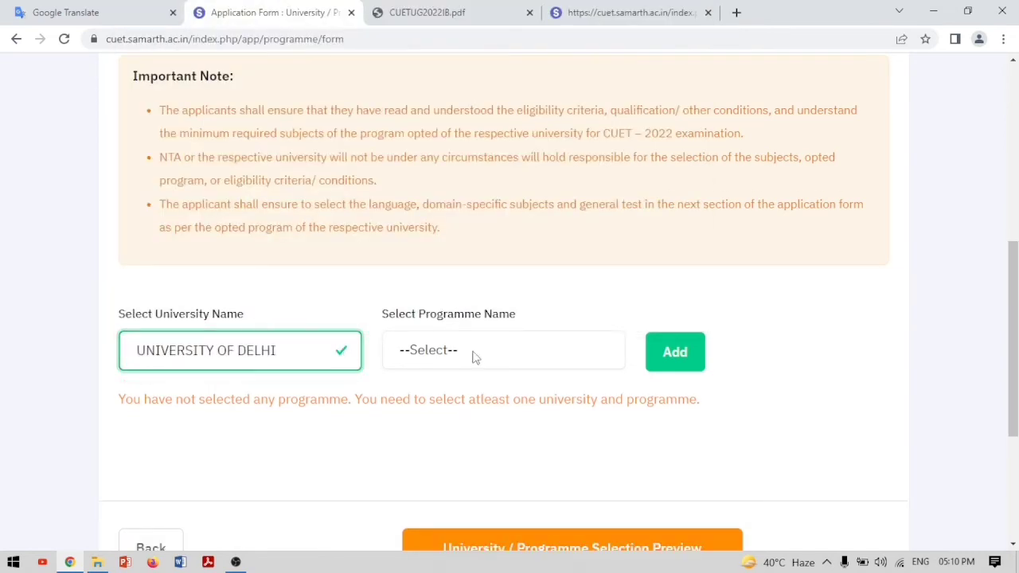
# Pick B.A. (Hons.) Journalism as the Delhi programme and add it to the selection table
pyautogui.click(608, 355)
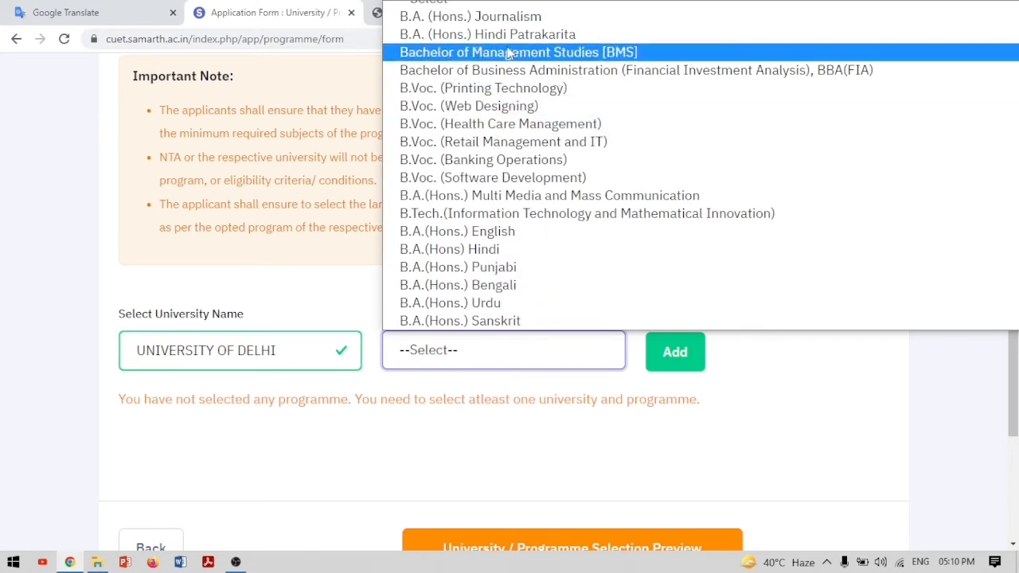
pyautogui.click(523, 23)
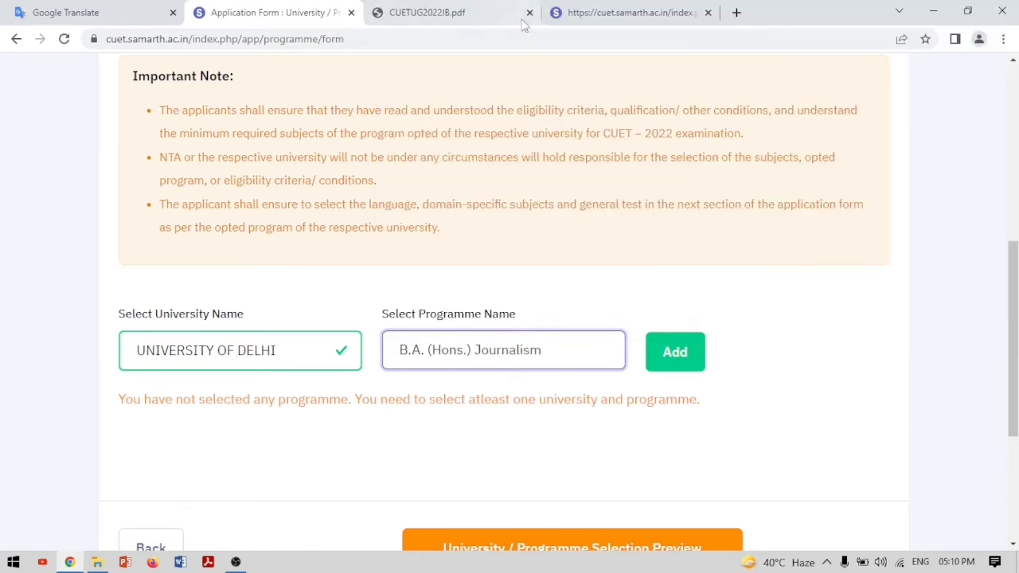
pyautogui.click(669, 356)
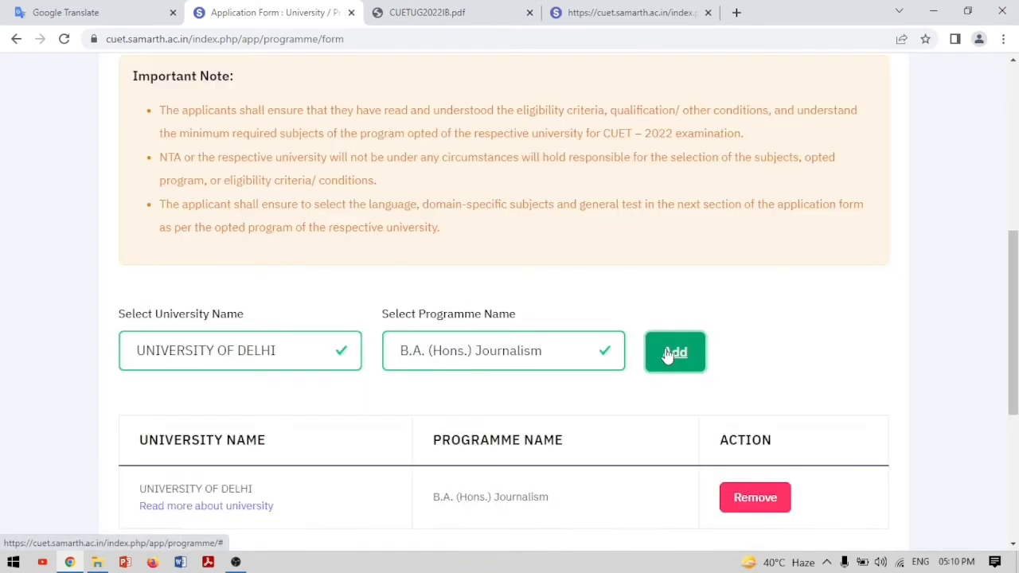
pyautogui.click(343, 351)
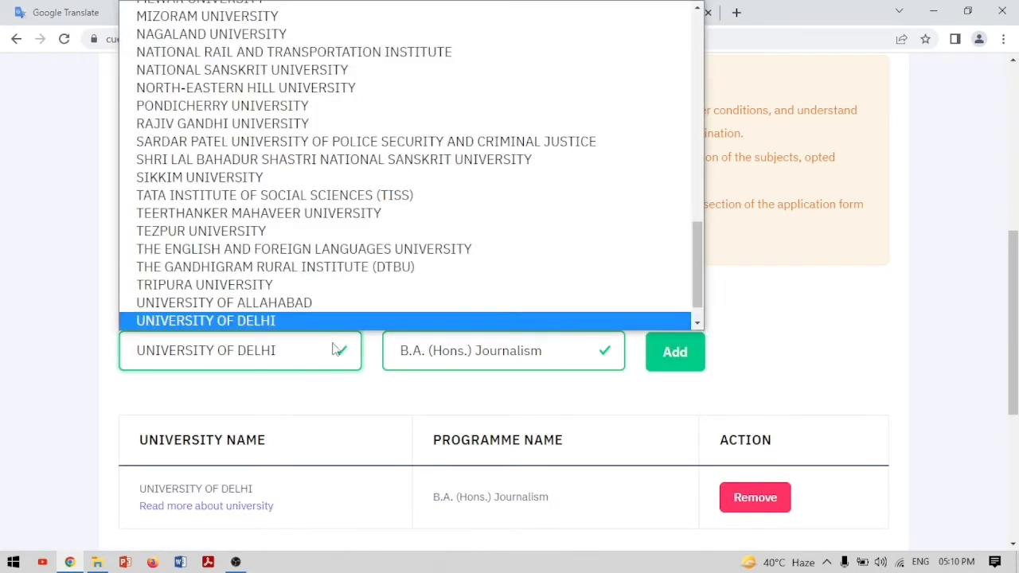
# Try re-adding the Delhi Journalism choice and dismiss the duplicate-choice error
pyautogui.click(272, 320)
pyautogui.click(673, 355)
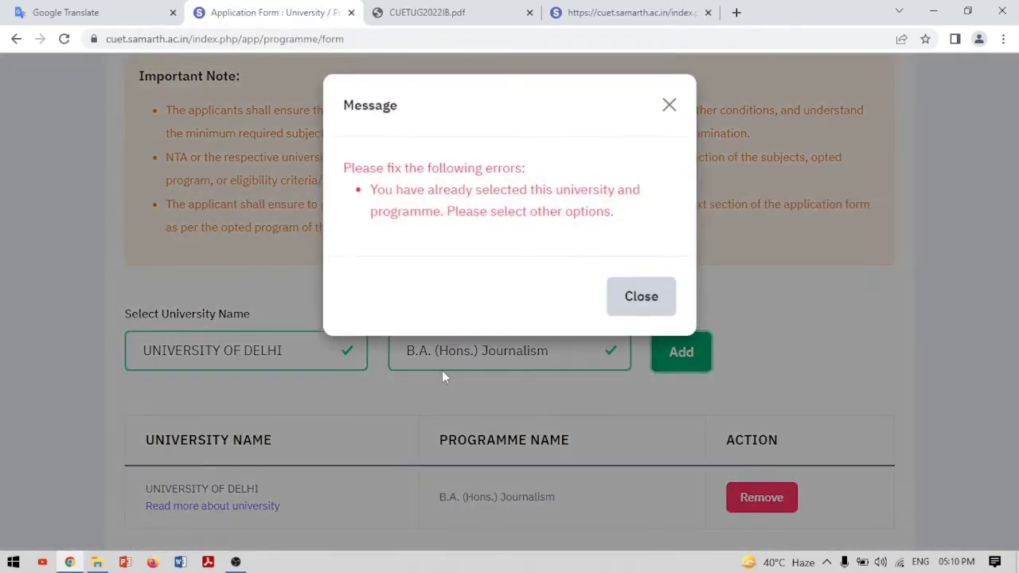
pyautogui.click(651, 306)
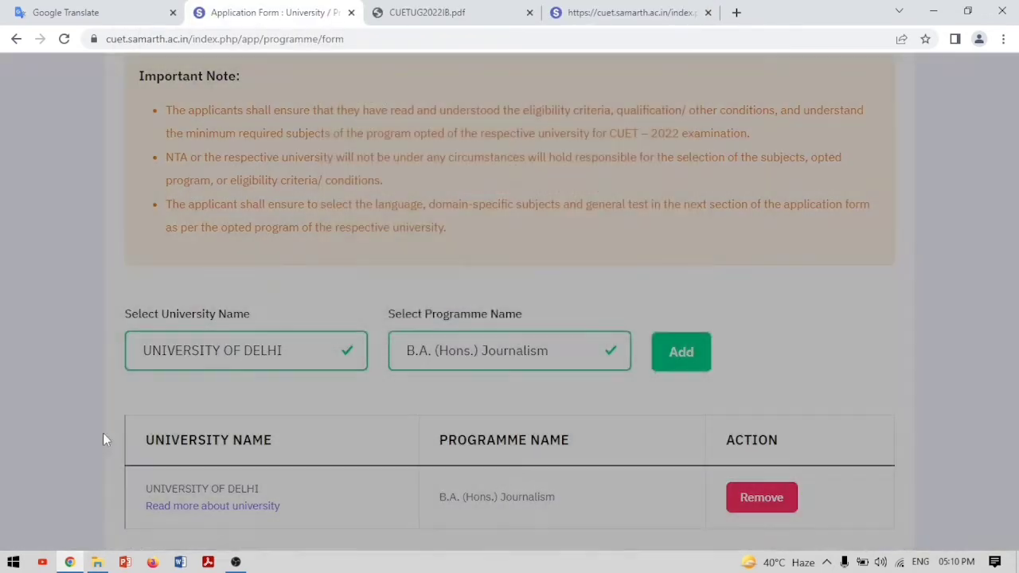
# Add UNIVERSITY OF ALLAHABAD with Bachelor of Fine Arts (BFA), then open the selection preview
pyautogui.click(346, 353)
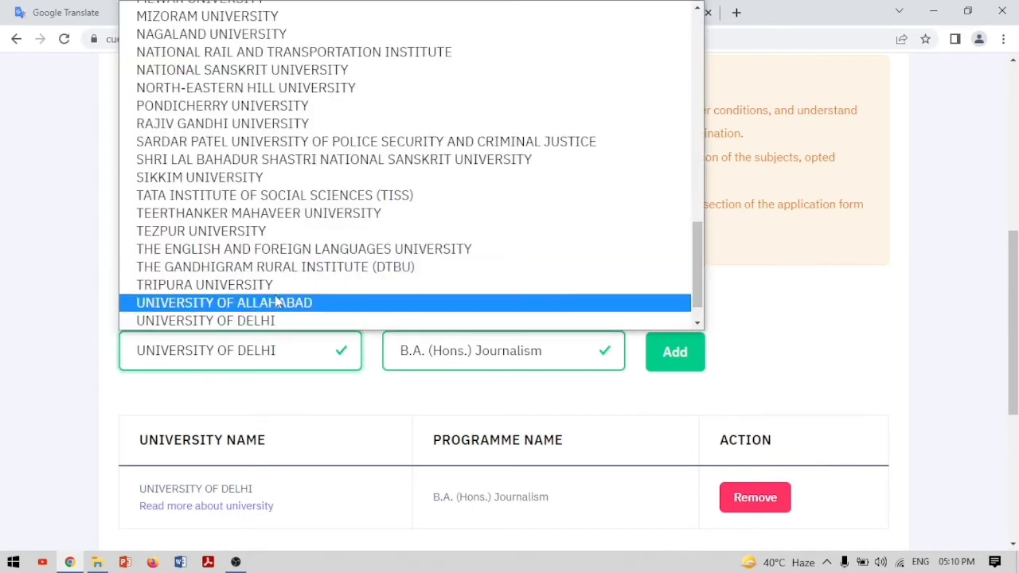
pyautogui.click(341, 303)
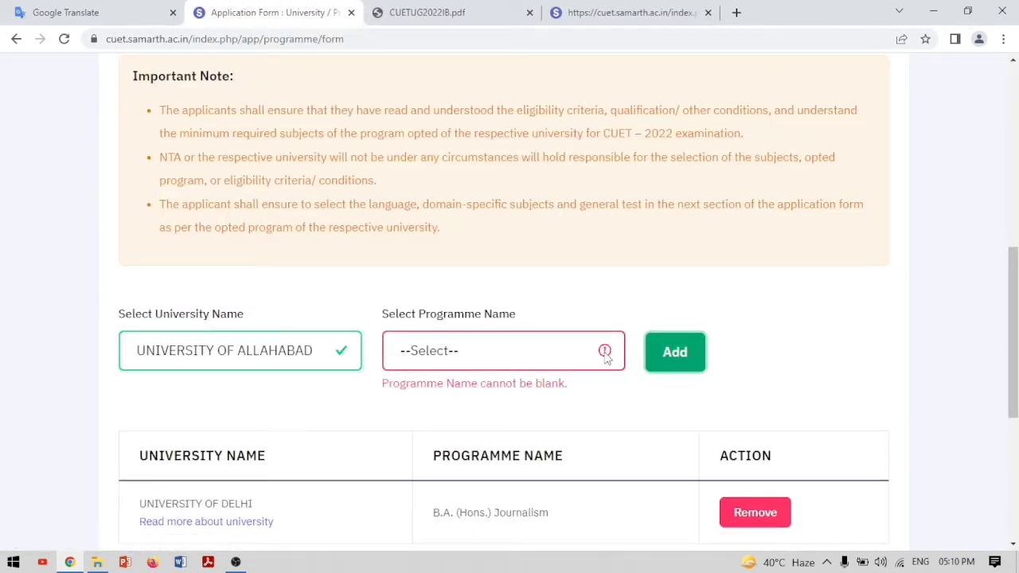
pyautogui.click(607, 352)
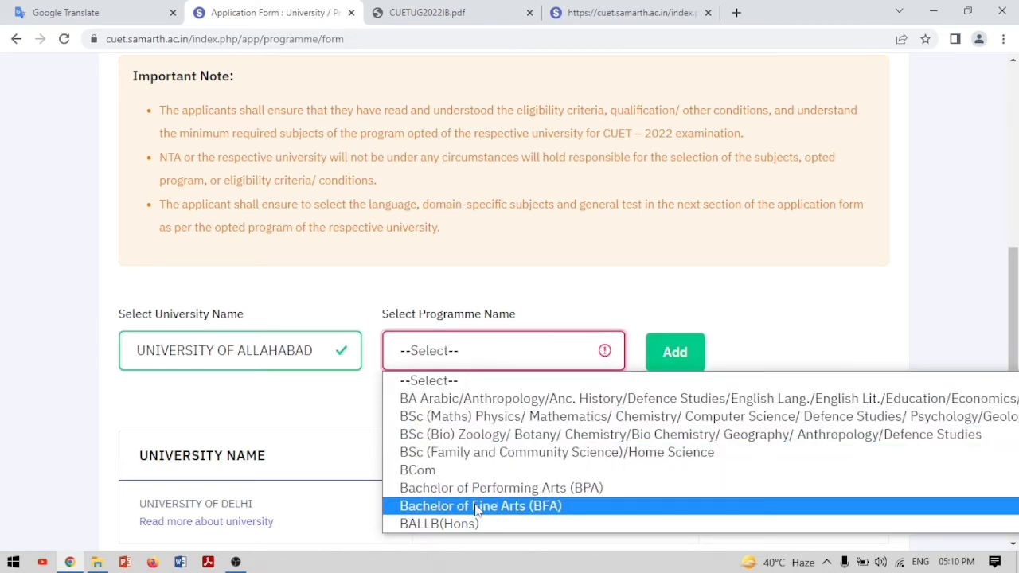
pyautogui.click(476, 506)
pyautogui.click(675, 353)
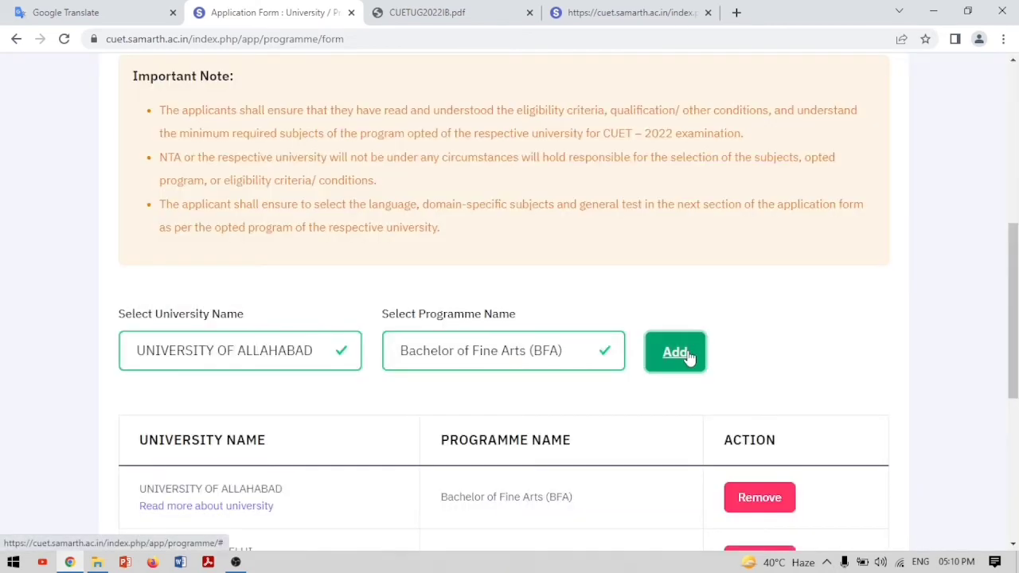
pyautogui.scroll(-5, 688, 358)
pyautogui.click(586, 298)
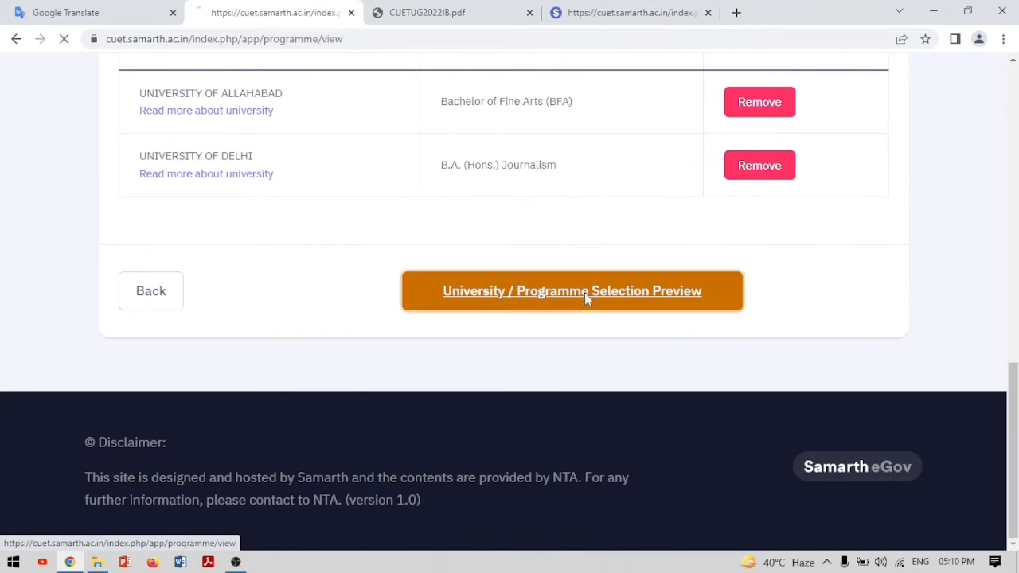
# Browse the University of Delhi website in a new tab, then return to the Application Form tab
pyautogui.scroll(-3, 586, 299)
pyautogui.scroll(-5, 586, 300)
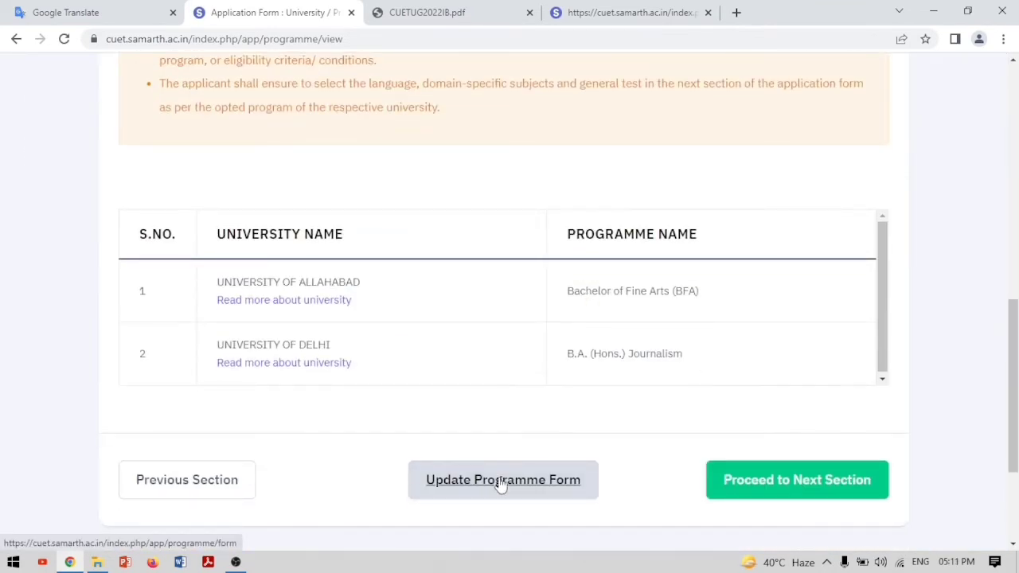
pyautogui.click(311, 363)
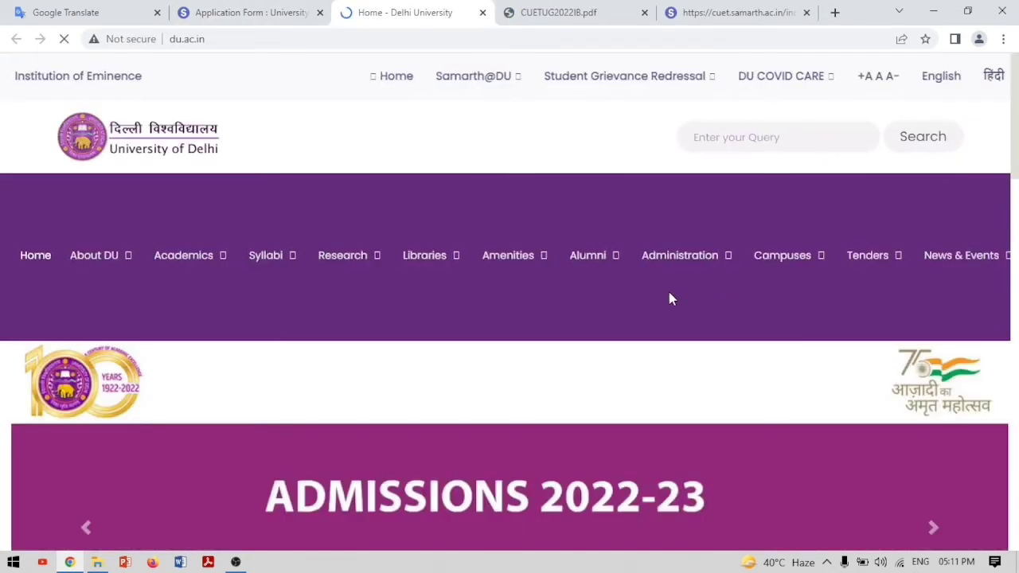
pyautogui.scroll(-5, 669, 298)
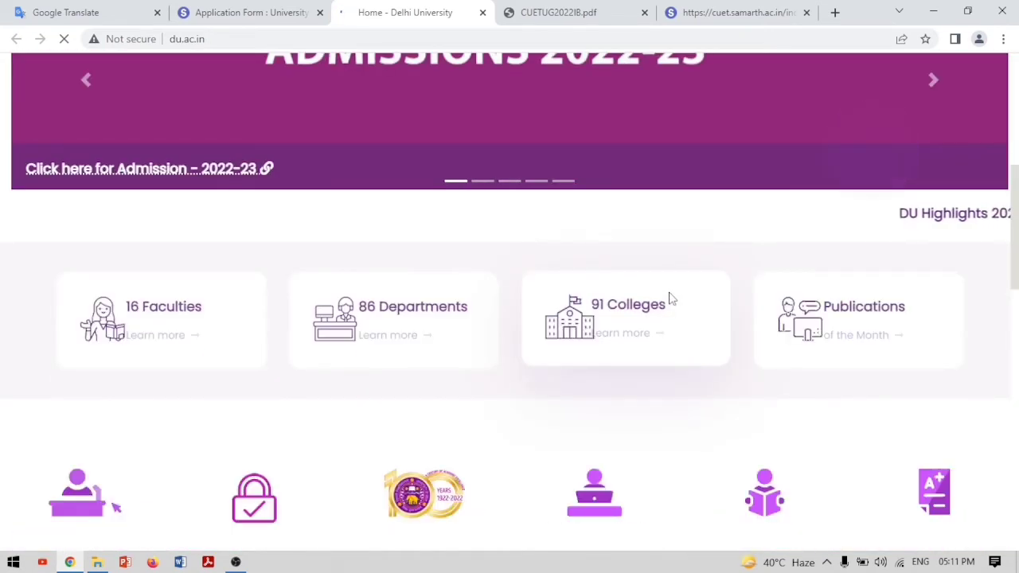
pyautogui.scroll(-3, 669, 299)
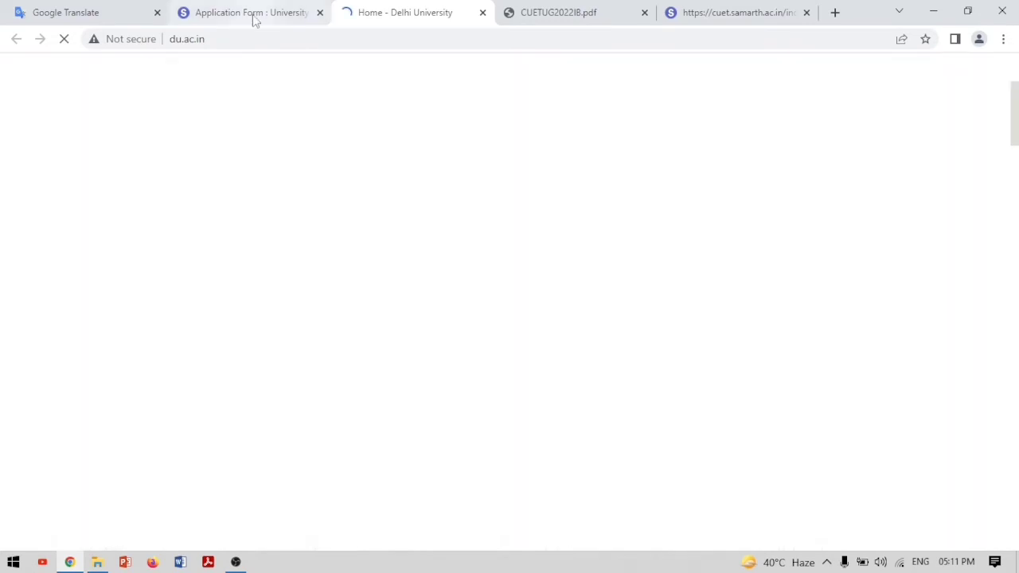
pyautogui.click(254, 18)
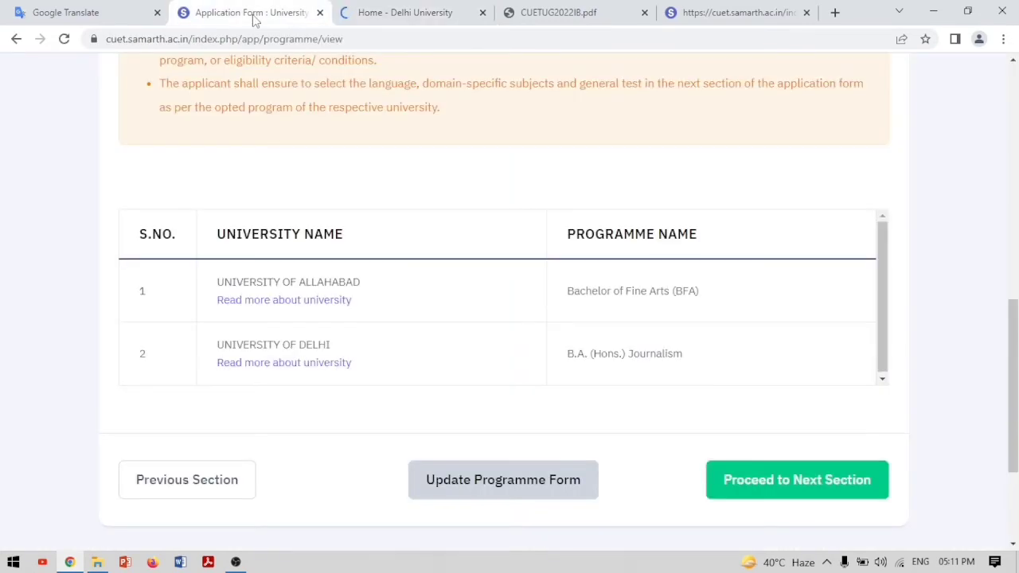
# Continue to Test Paper / Subject(s) Selection and review the notes, highlighting the any-3-languages rule
pyautogui.click(828, 480)
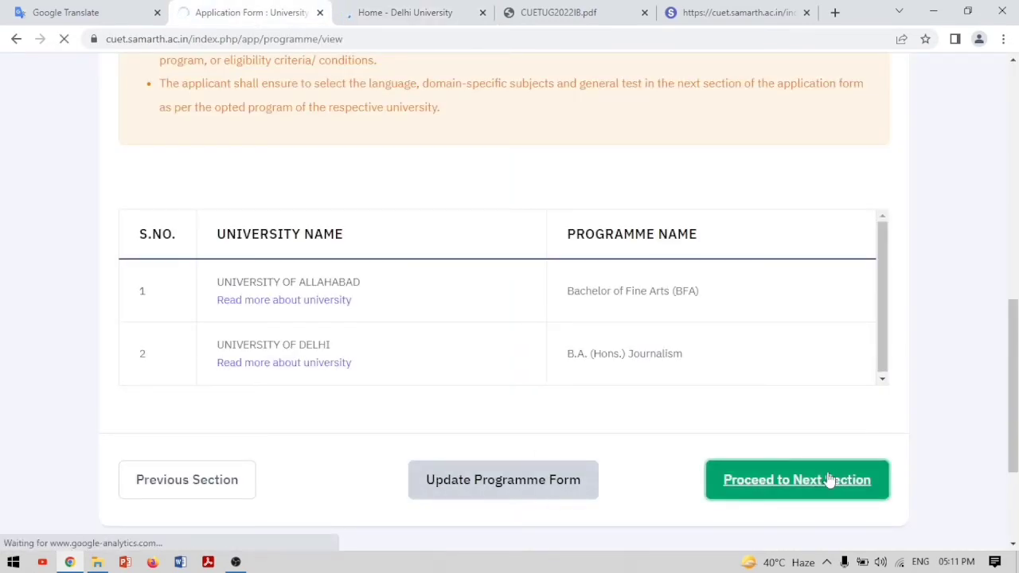
pyautogui.scroll(-3, 826, 482)
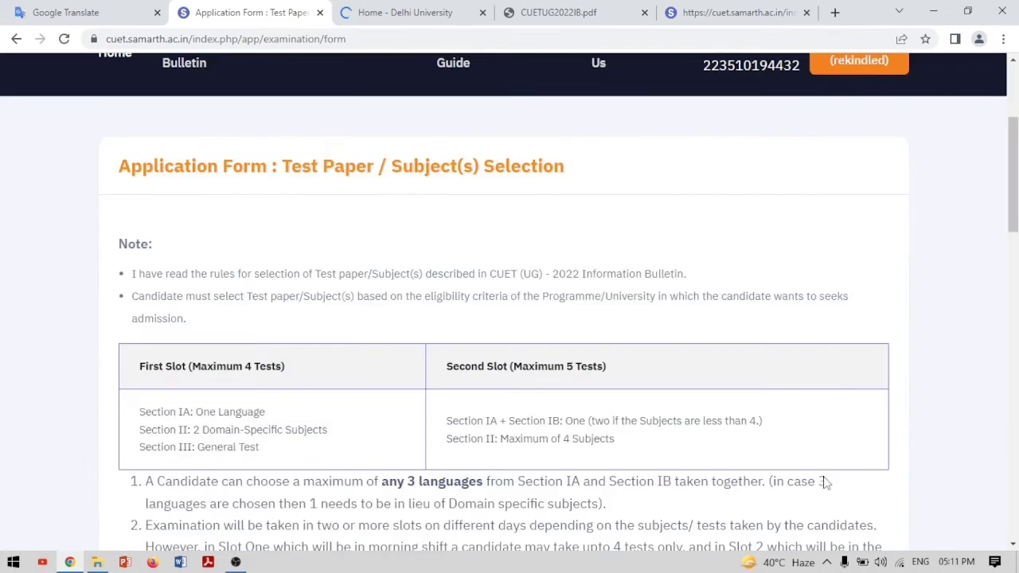
pyautogui.scroll(-3, 826, 482)
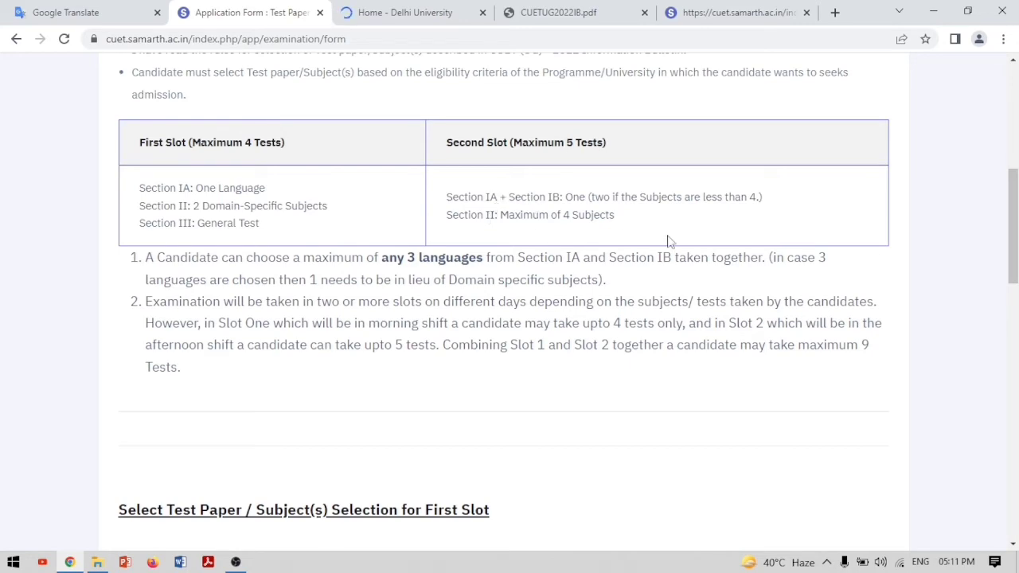
pyautogui.scroll(-3, 556, 246)
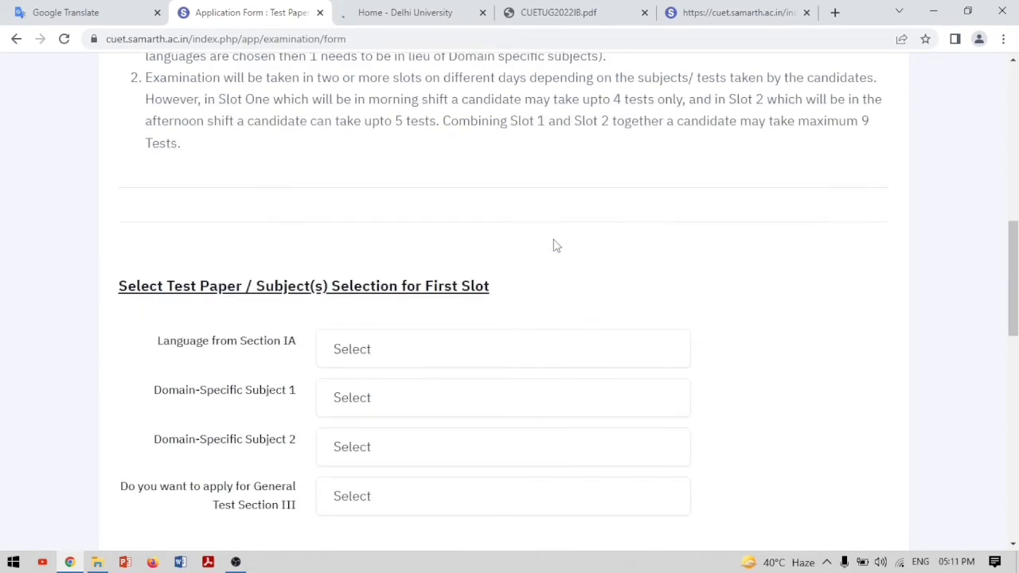
pyautogui.scroll(3, 556, 245)
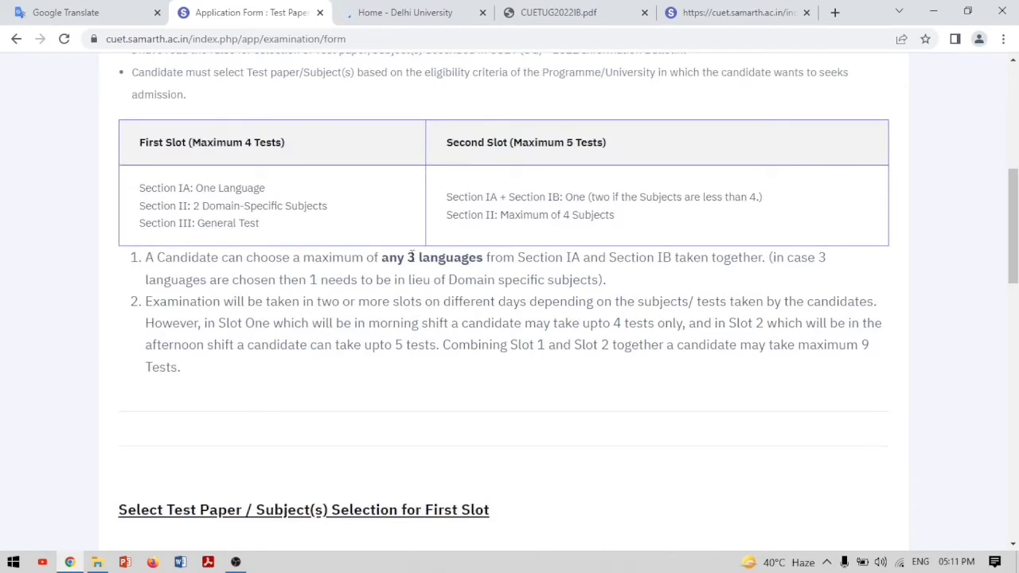
pyautogui.moveTo(377, 257); pyautogui.dragTo(715, 273)
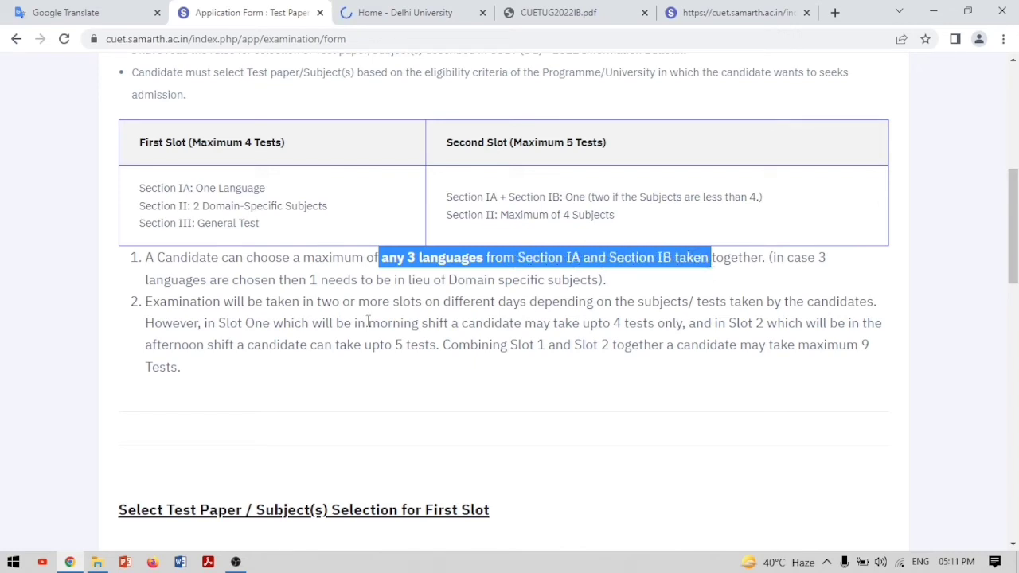
pyautogui.scroll(-3, 368, 322)
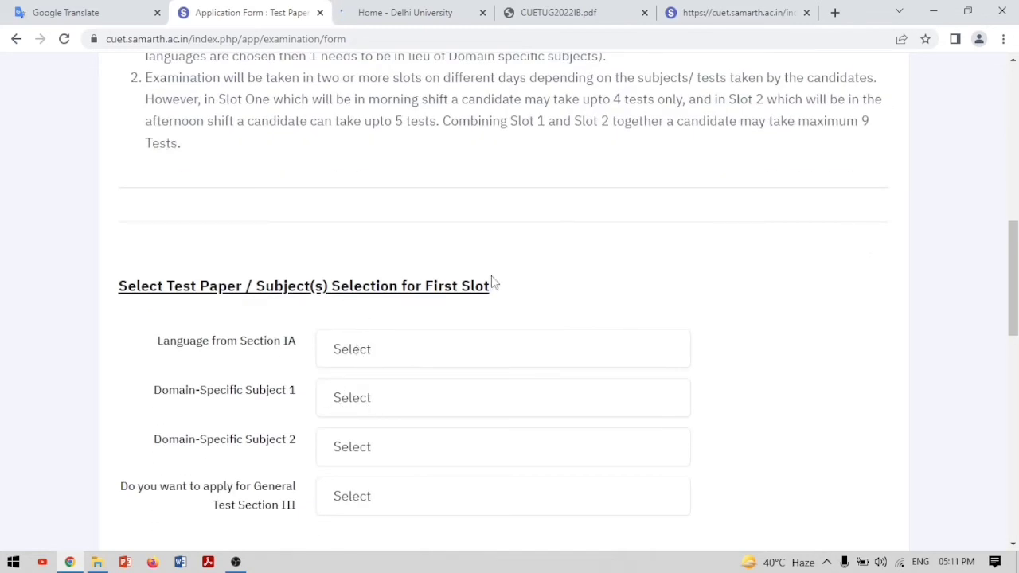
pyautogui.click(395, 350)
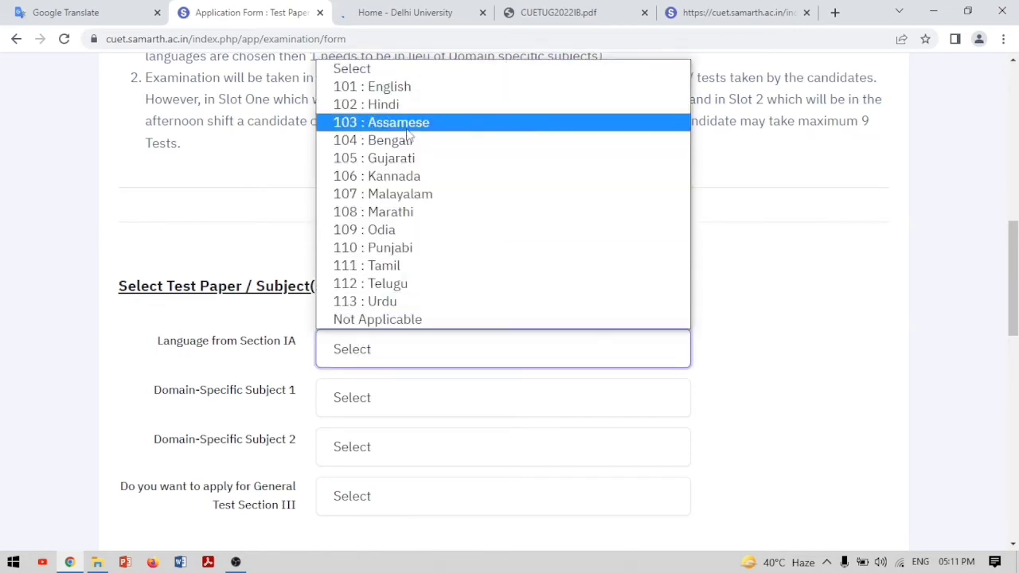
# Choose 101 : English, 314 : History, 315 : Home Science, and Yes for General Test Section III
pyautogui.click(402, 88)
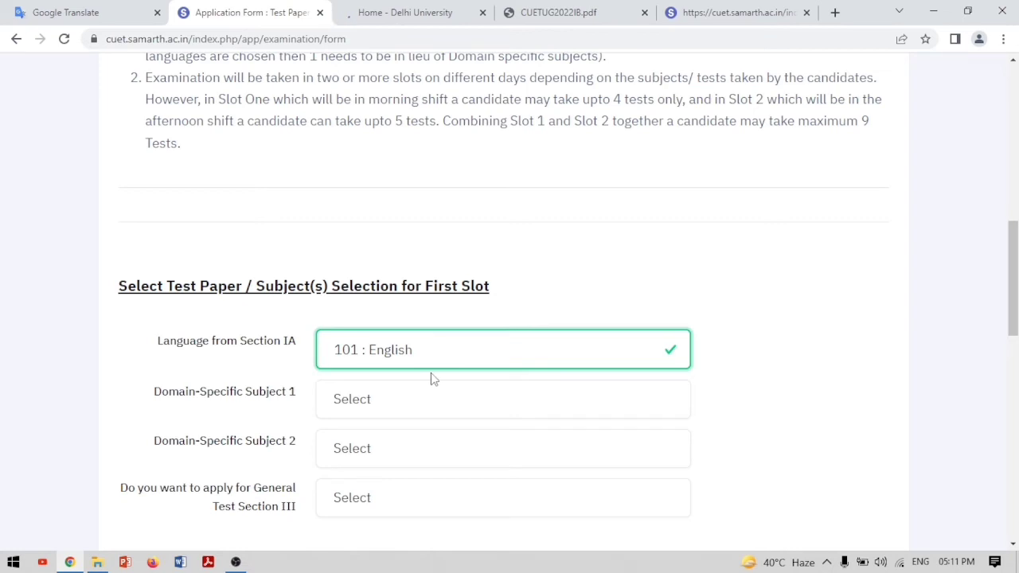
pyautogui.click(353, 410)
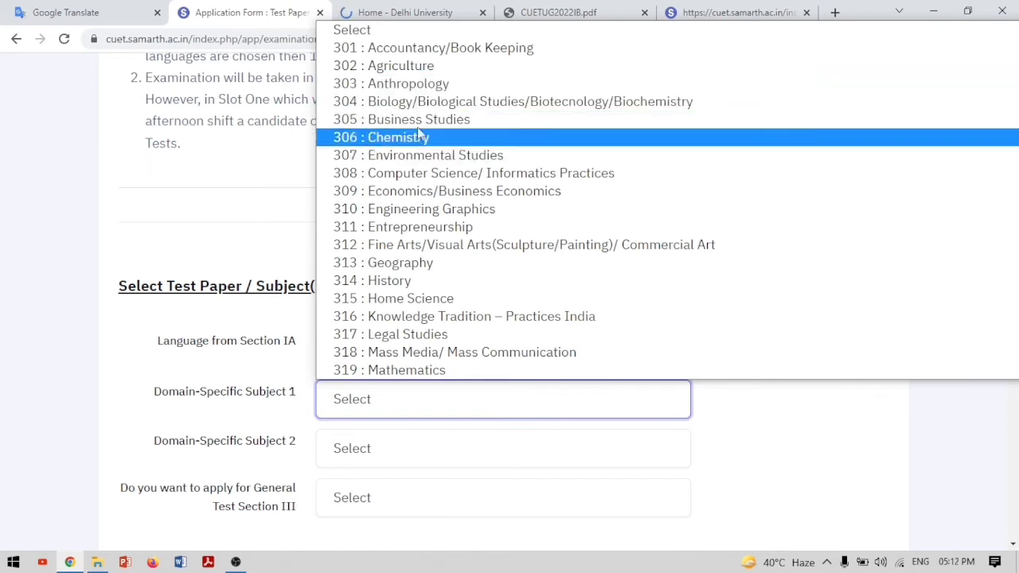
pyautogui.click(424, 281)
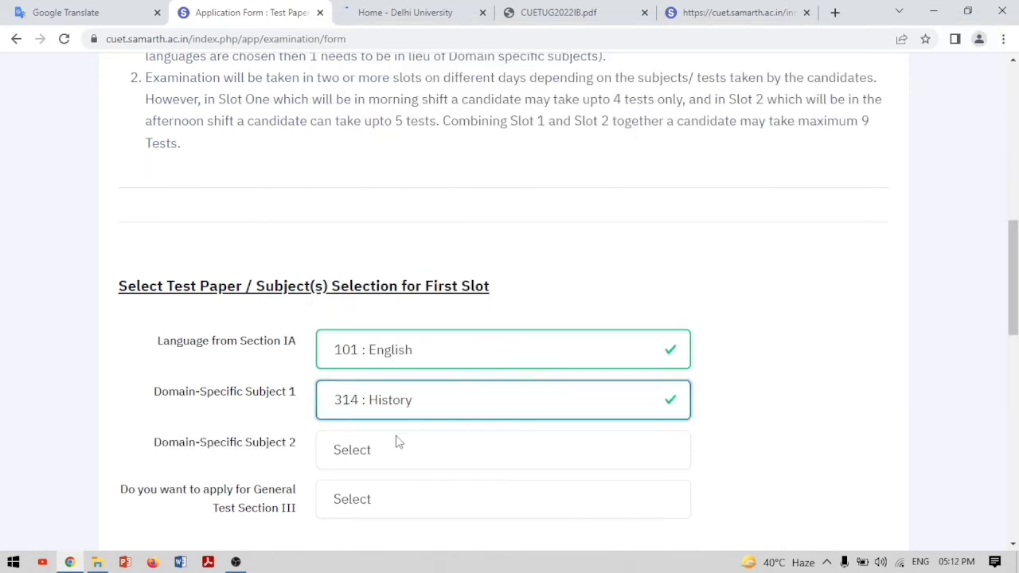
pyautogui.click(392, 453)
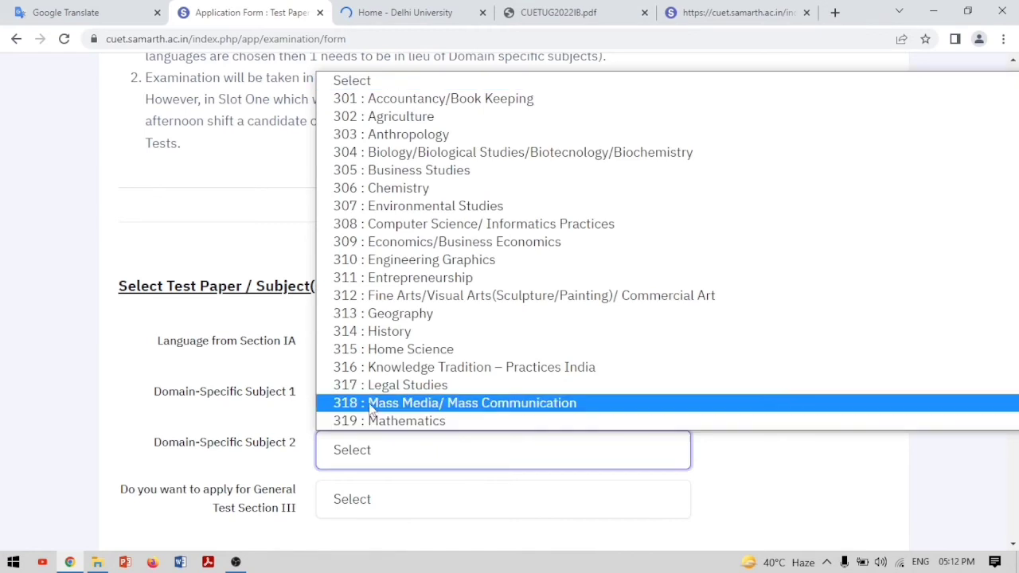
pyautogui.click(422, 351)
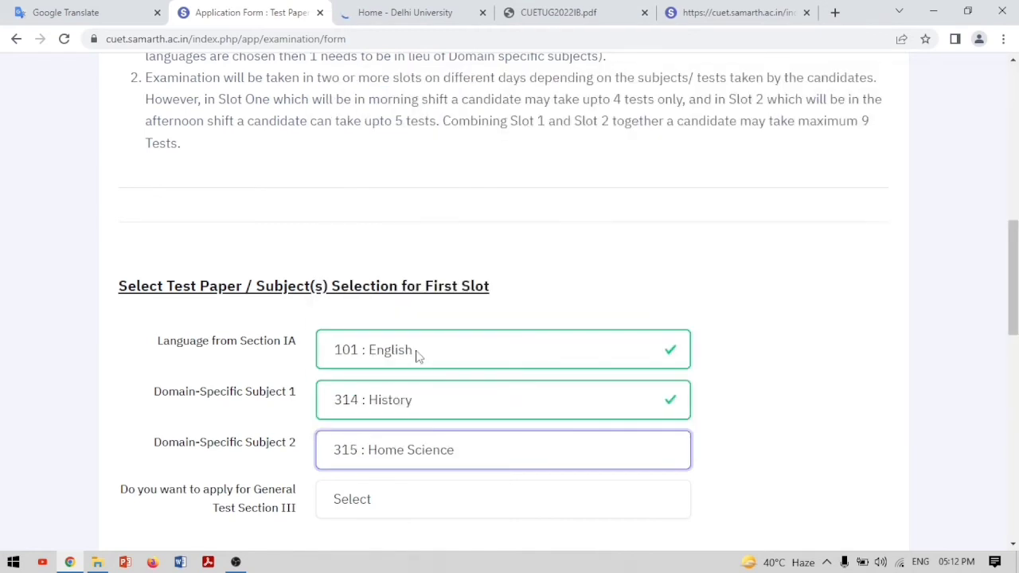
pyautogui.click(385, 513)
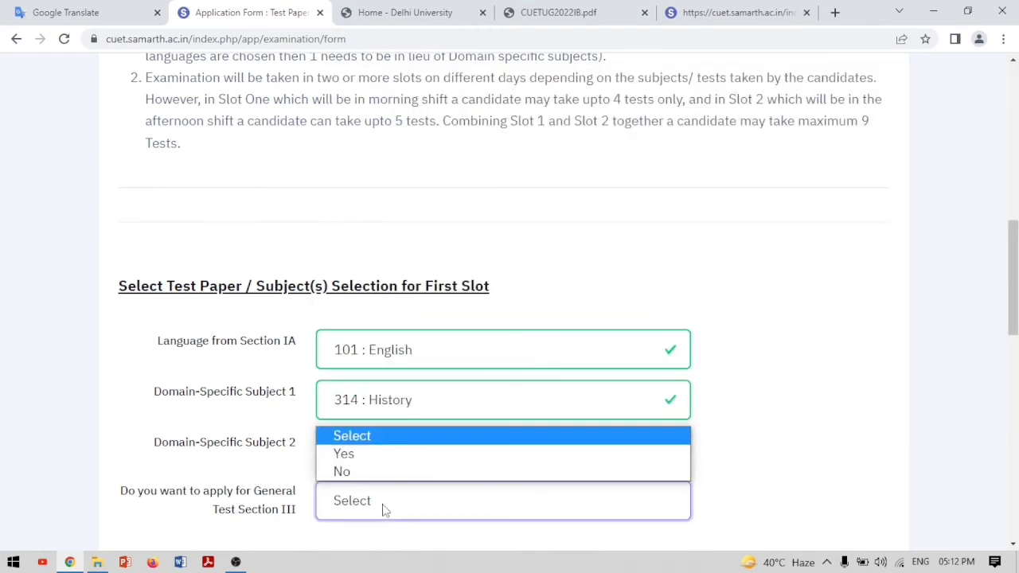
pyautogui.click(364, 456)
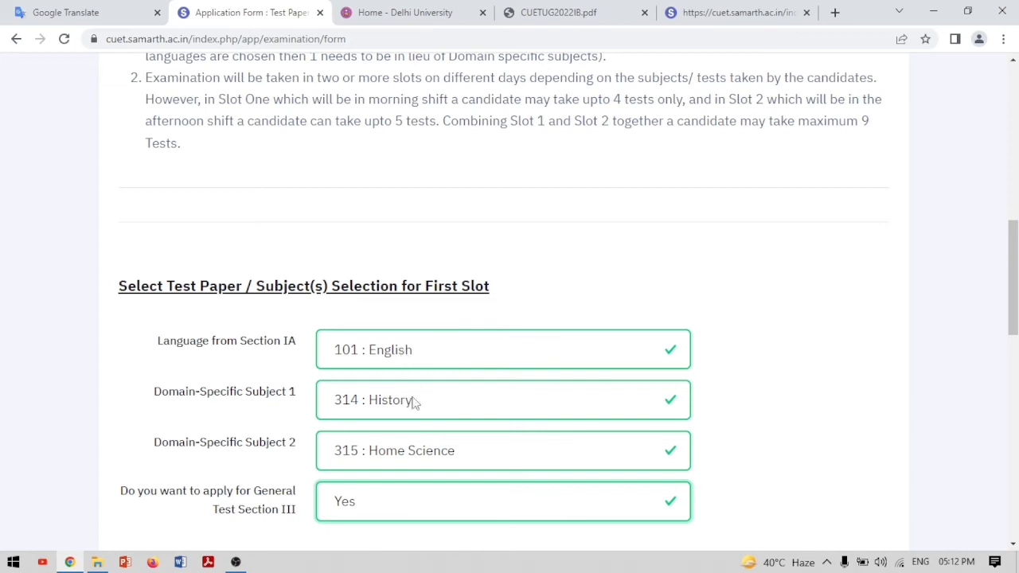
# Try English as the second-slot additional language and dismiss the 'already selected' warning
pyautogui.scroll(-3, 413, 406)
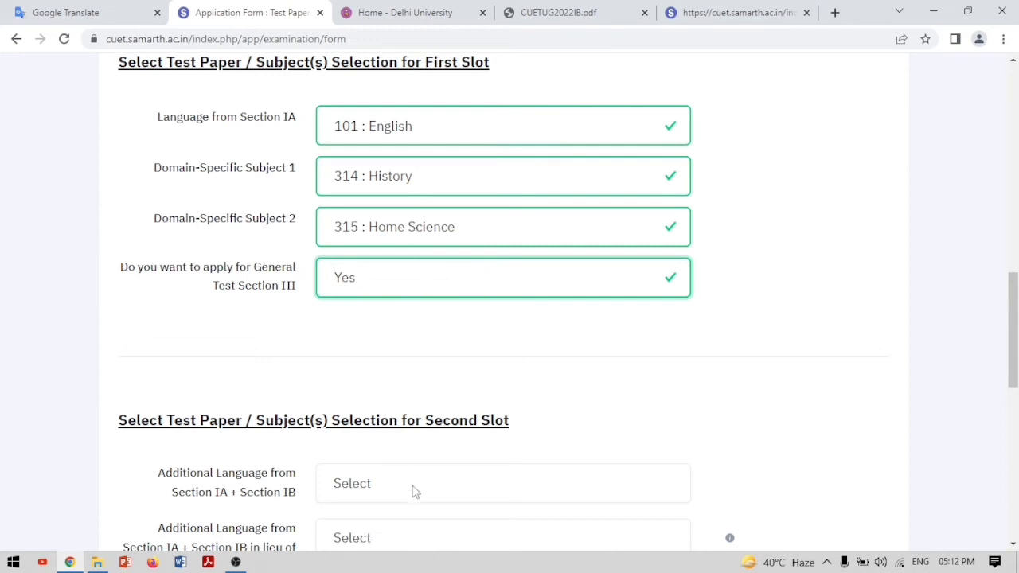
pyautogui.scroll(-2, 412, 489)
pyautogui.scroll(5, 411, 489)
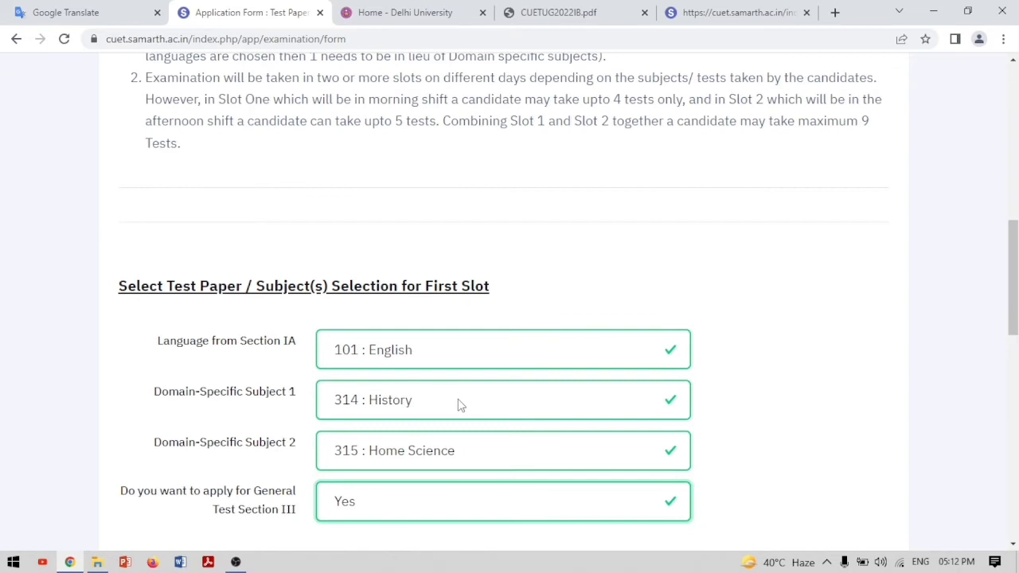
pyautogui.scroll(-5, 460, 406)
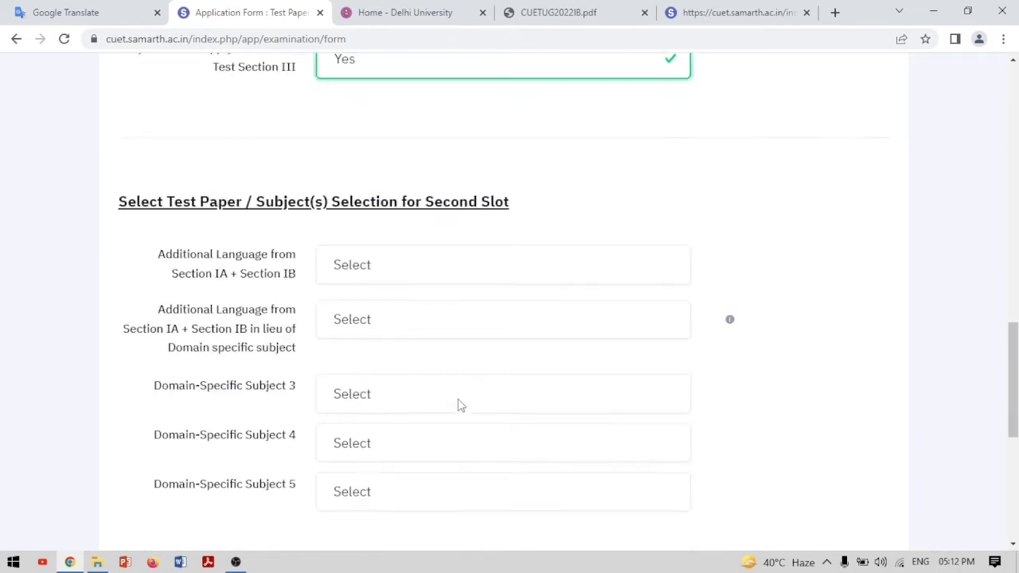
pyautogui.click(379, 268)
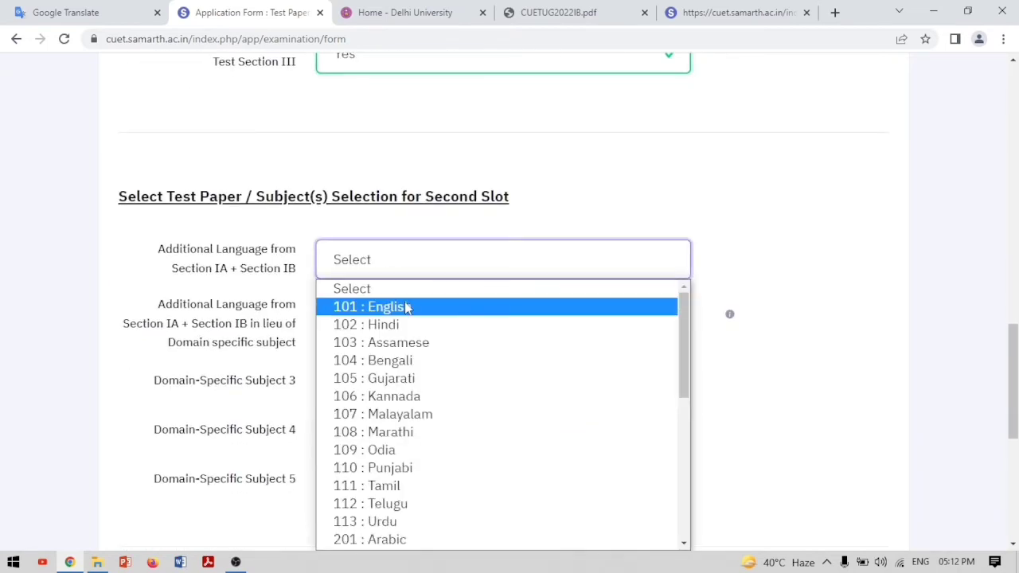
pyautogui.scroll(-5, 428, 464)
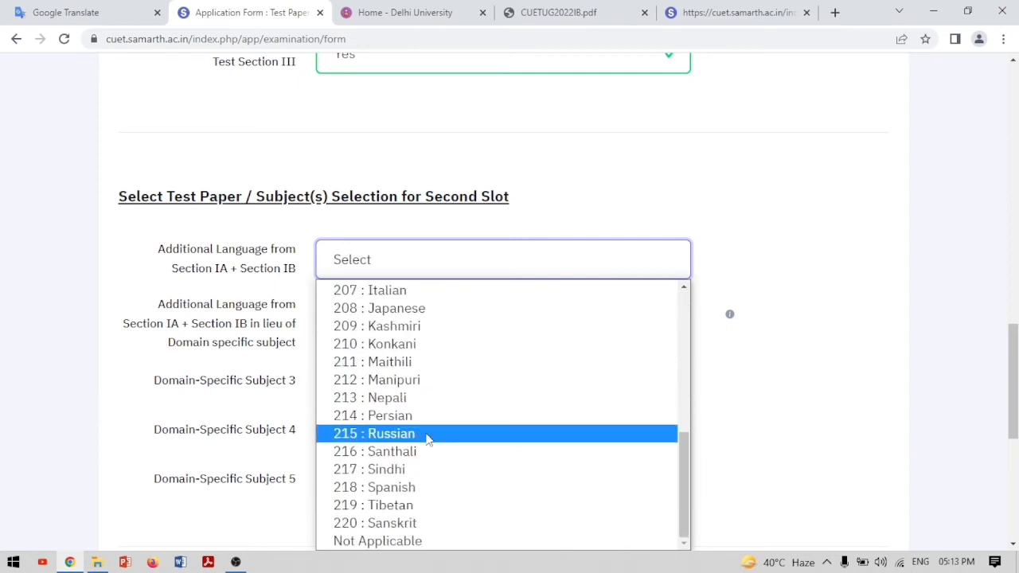
pyautogui.scroll(5, 426, 434)
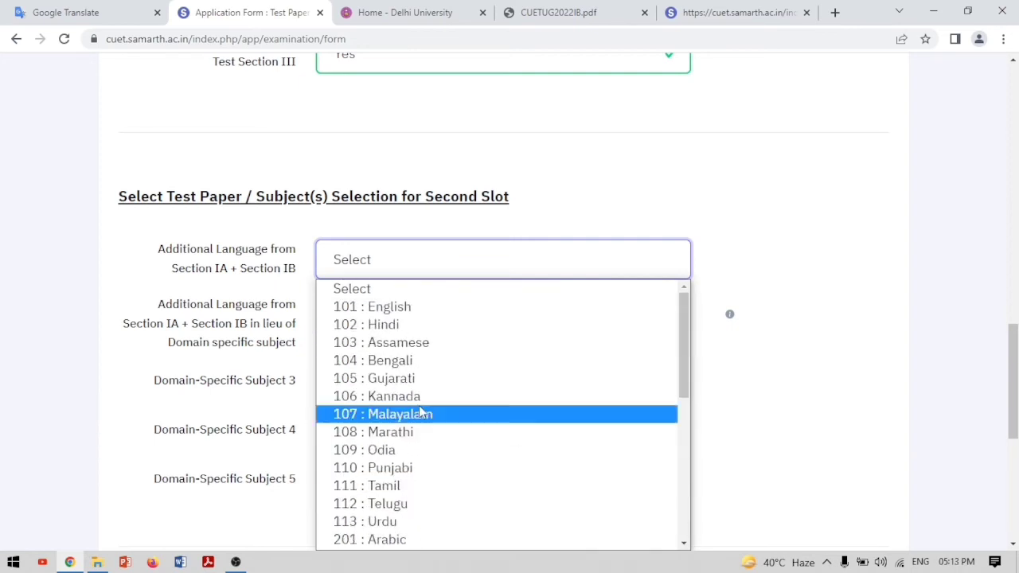
pyautogui.click(397, 311)
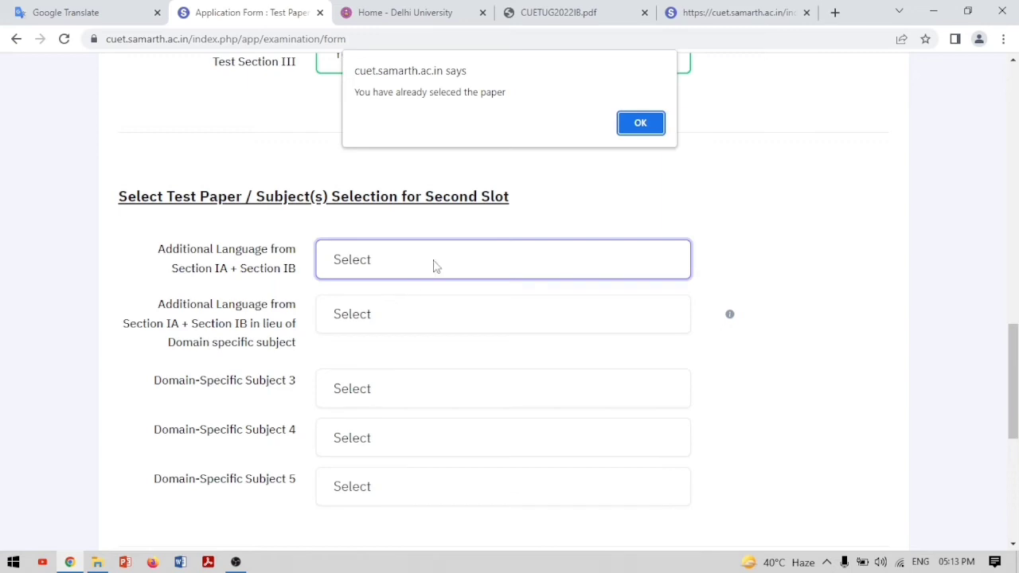
pyautogui.click(640, 124)
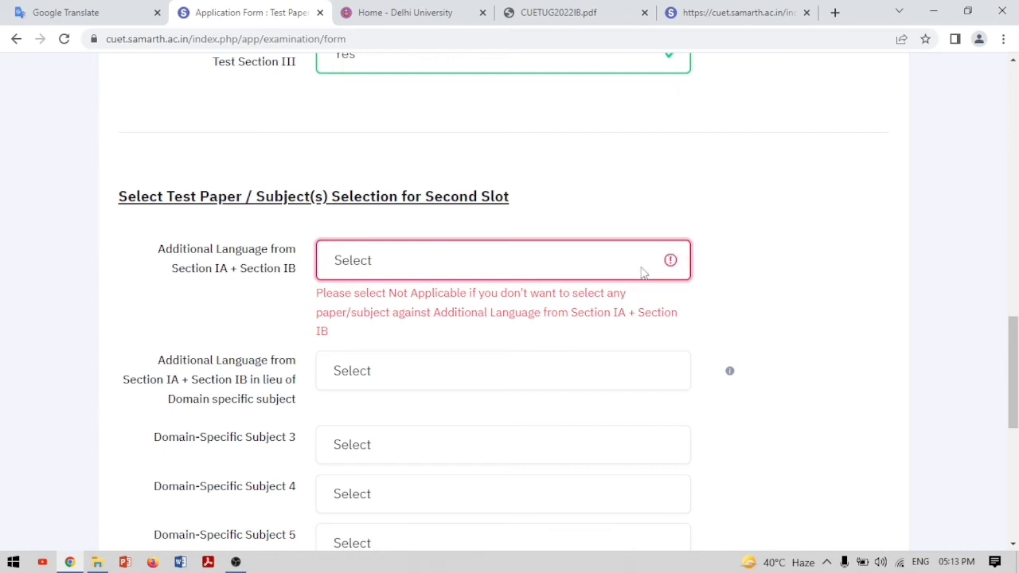
# Set the second-slot additional language field to Not Applicable
pyautogui.click(670, 260)
pyautogui.scroll(-5, 470, 350)
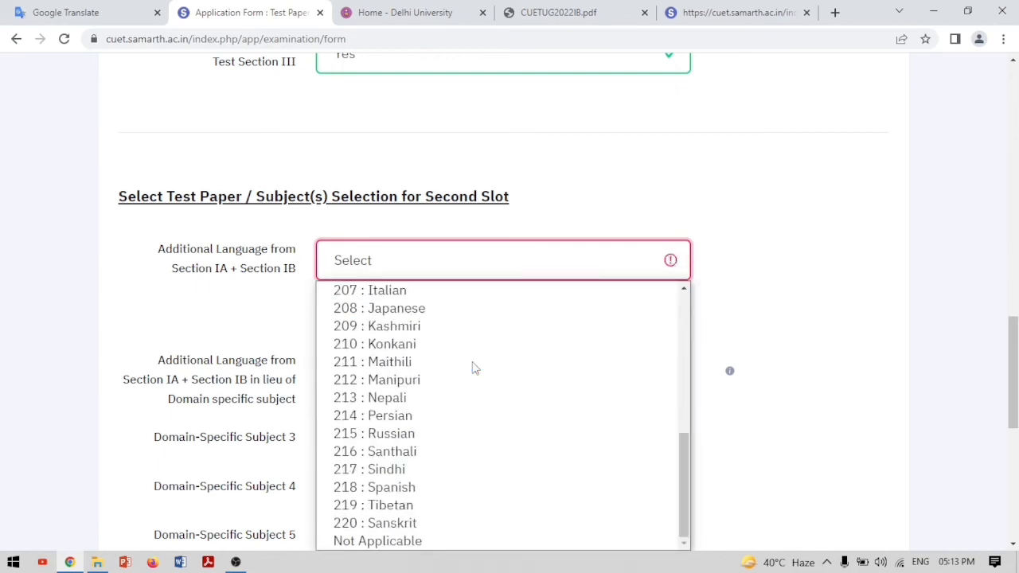
pyautogui.click(385, 542)
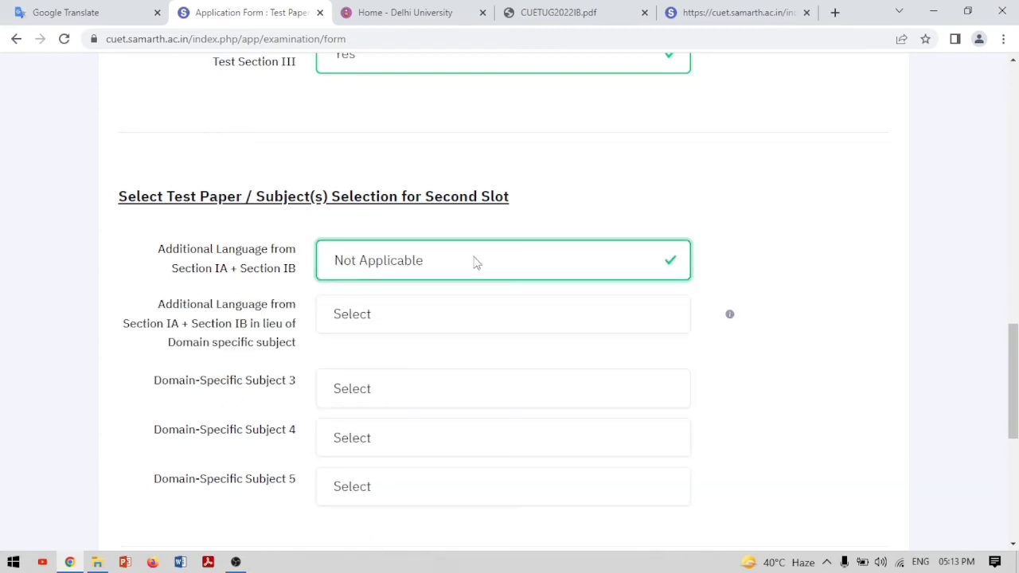
pyautogui.click(671, 262)
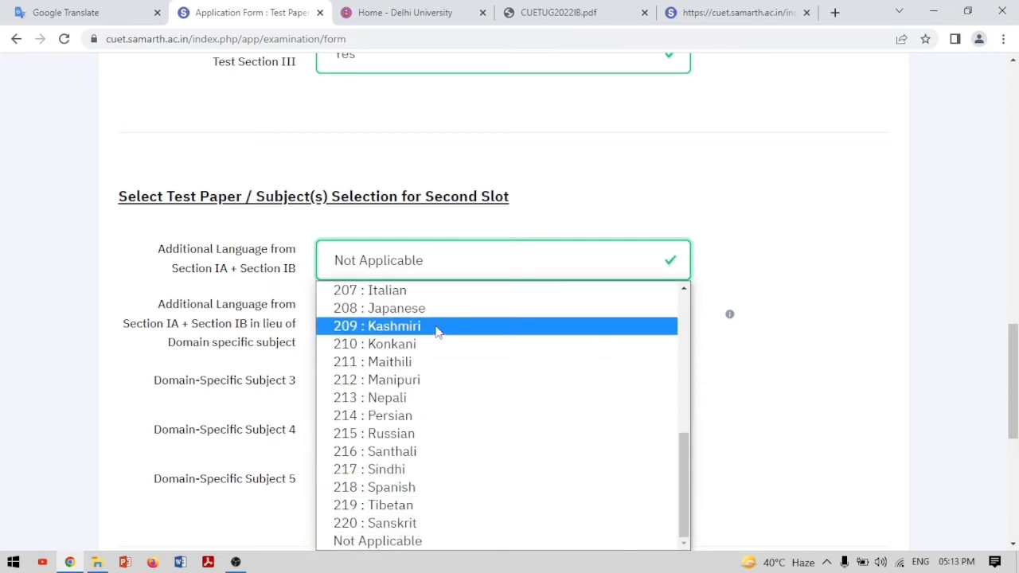
pyautogui.scroll(5, 438, 332)
pyautogui.scroll(-5, 437, 331)
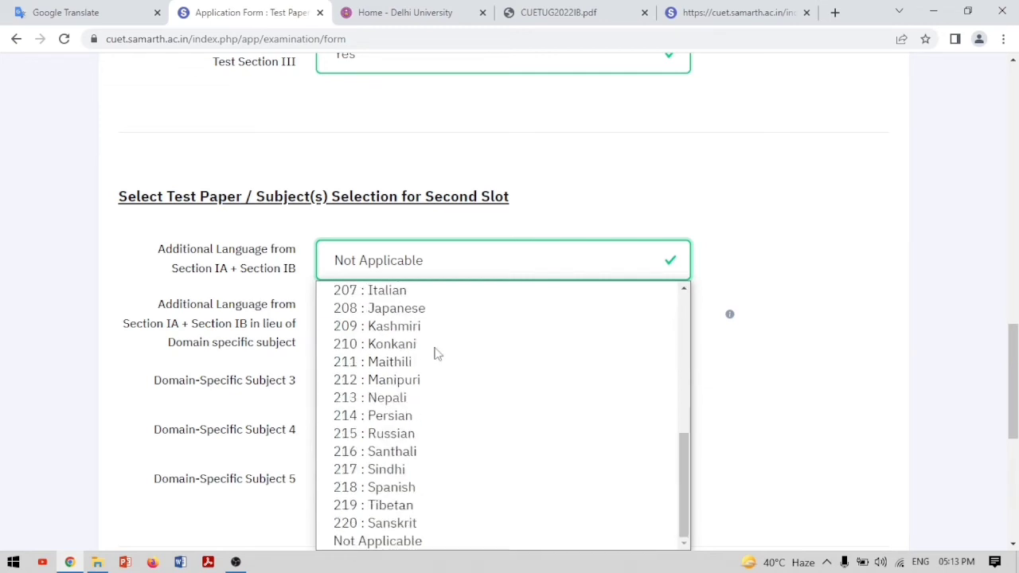
pyautogui.click(737, 188)
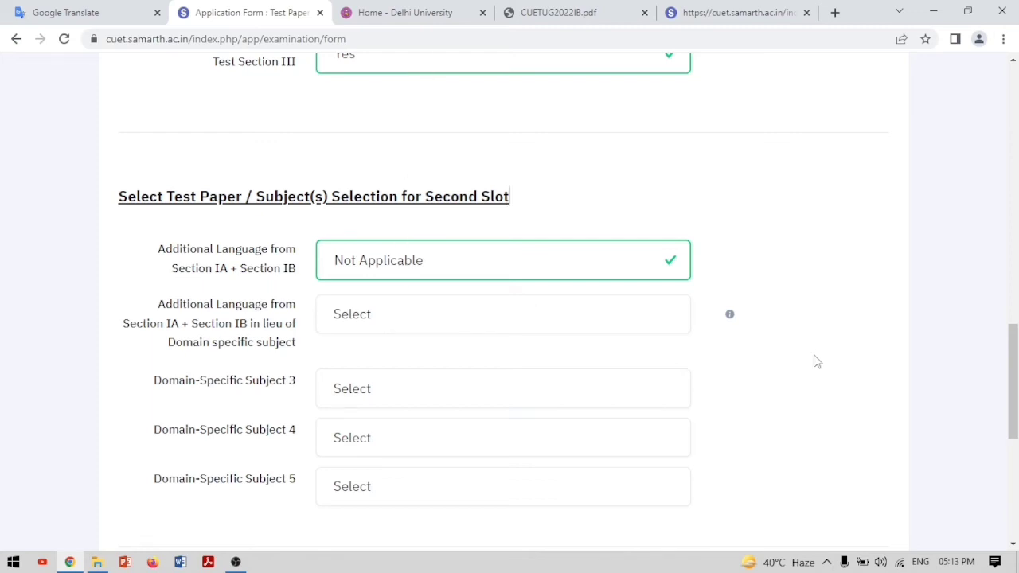
# Set the additional language in lieu of a domain subject to Not Applicable
pyautogui.moveTo(730, 315)
pyautogui.click(573, 307)
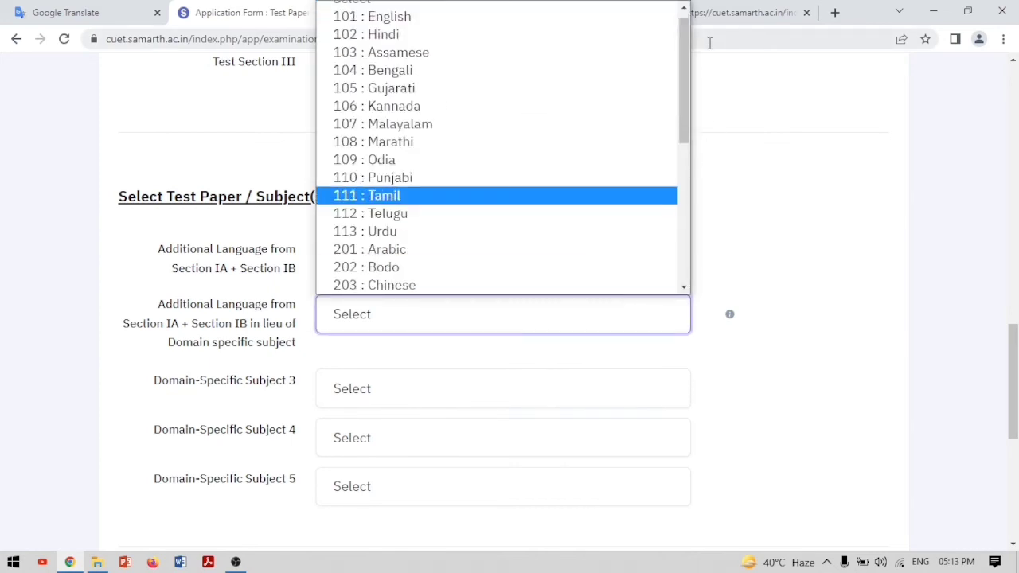
pyautogui.moveTo(681, 58); pyautogui.dragTo(710, 309)
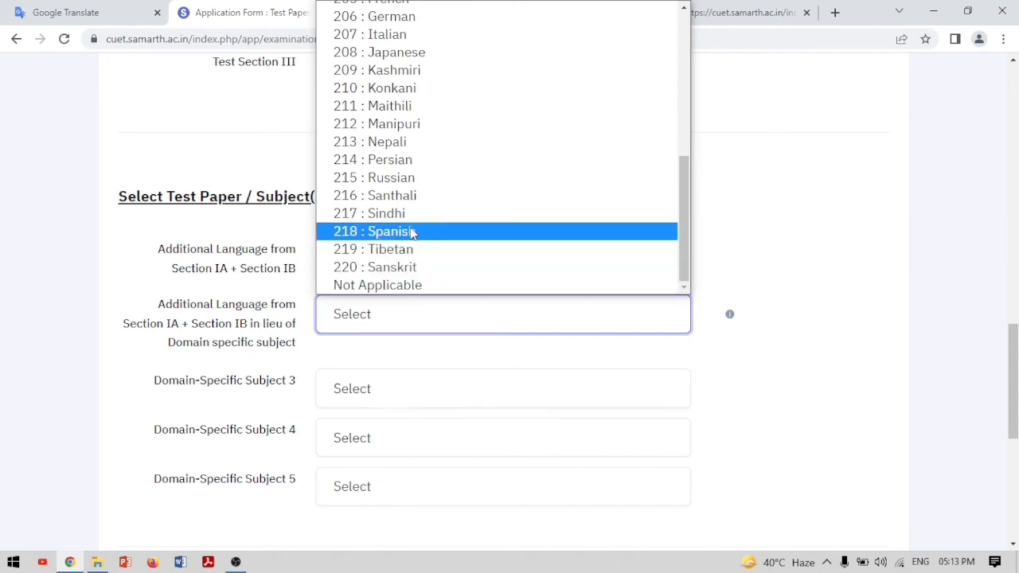
pyautogui.click(398, 288)
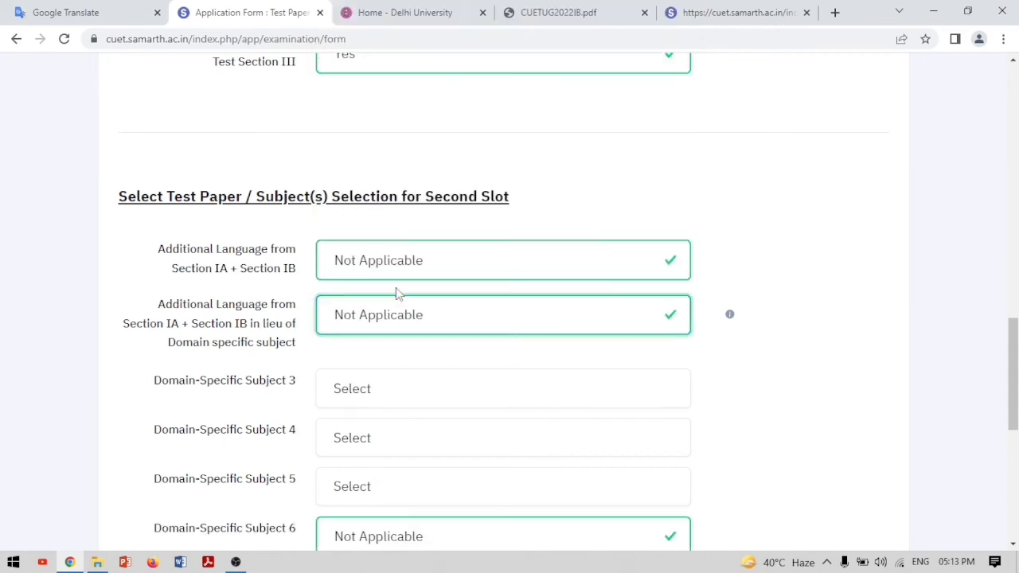
pyautogui.scroll(-1, 436, 365)
pyautogui.scroll(-1, 437, 366)
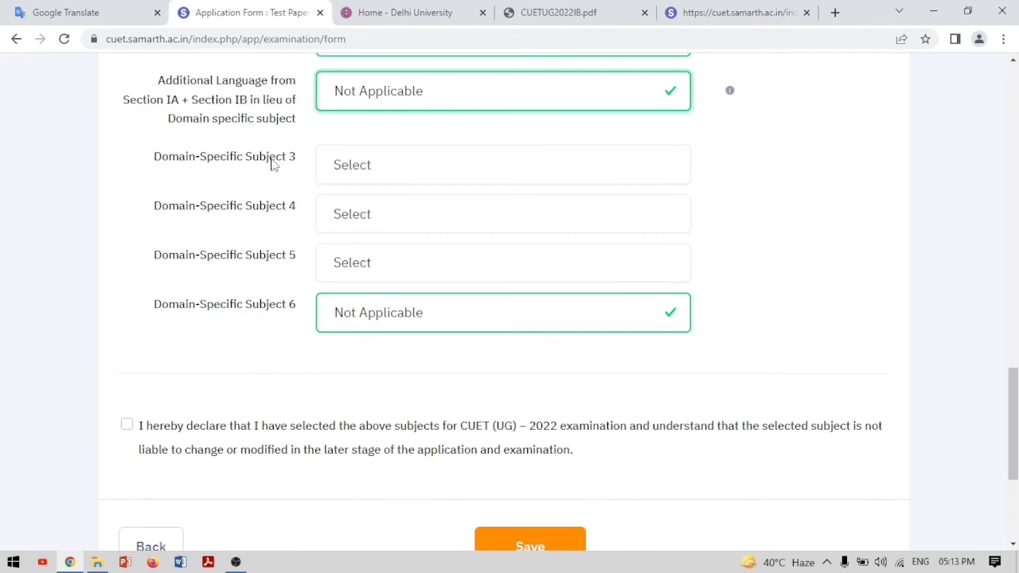
# Pick 313 Geography, 323 Political Science and 321 Physical Education for Domain-Specific Subjects 3–5
pyautogui.click(362, 166)
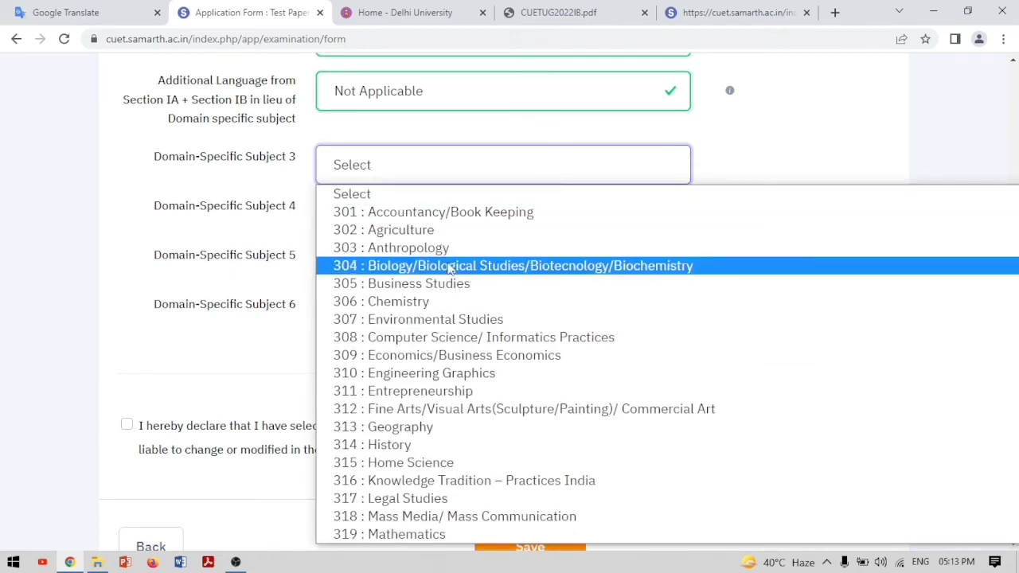
pyautogui.click(467, 434)
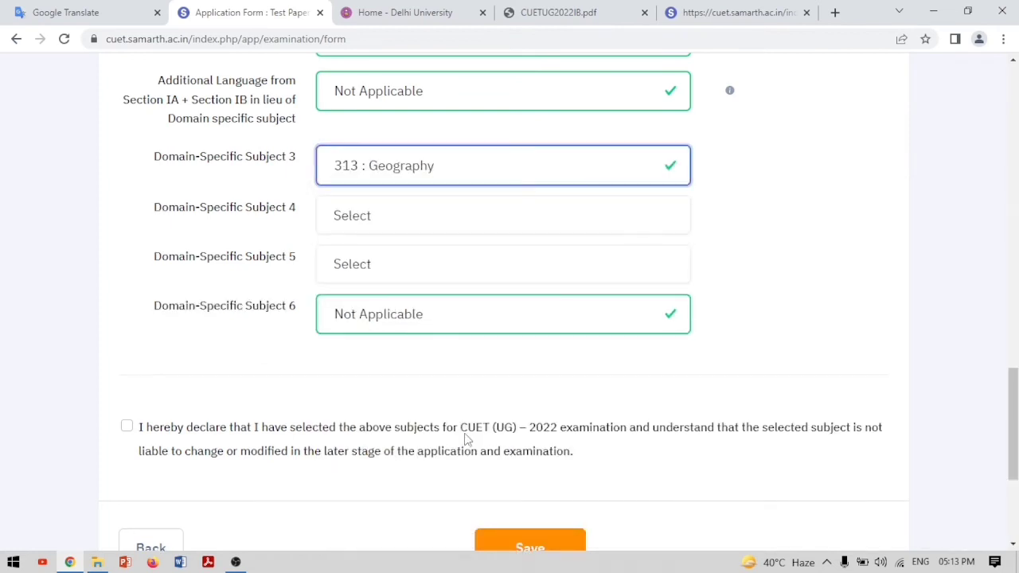
pyautogui.click(384, 227)
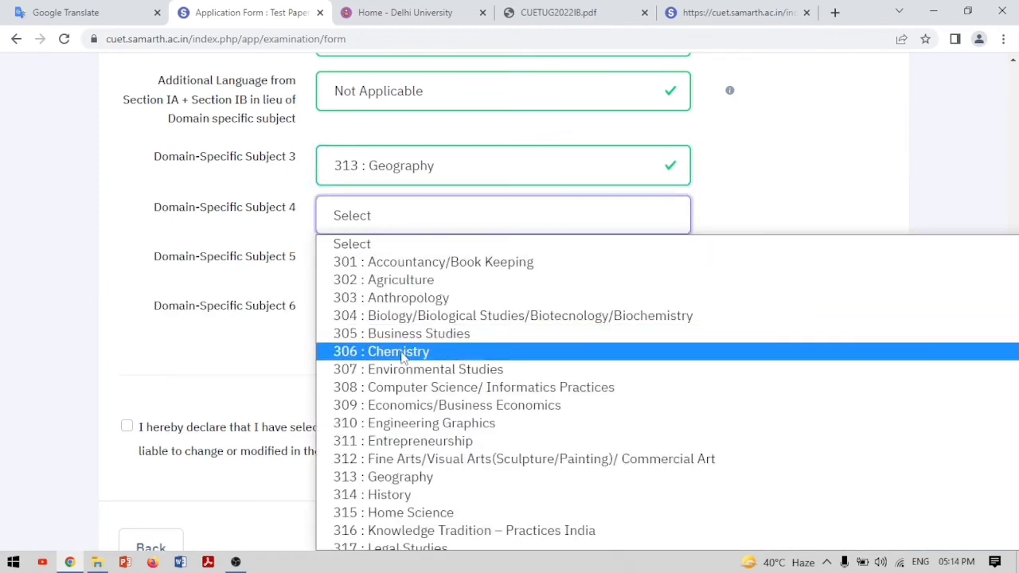
pyautogui.scroll(-3, 402, 358)
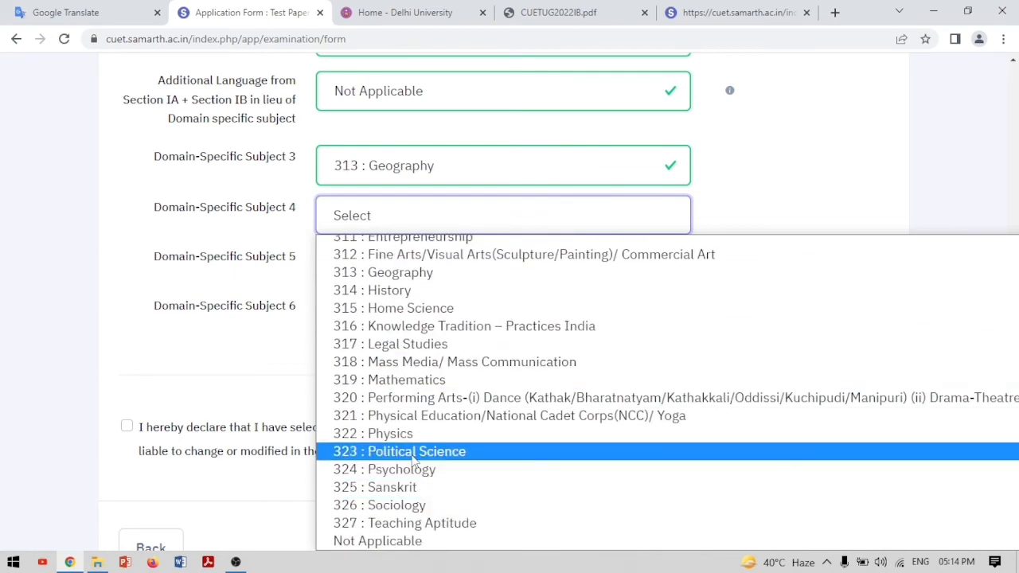
pyautogui.click(413, 452)
pyautogui.scroll(5, 381, 263)
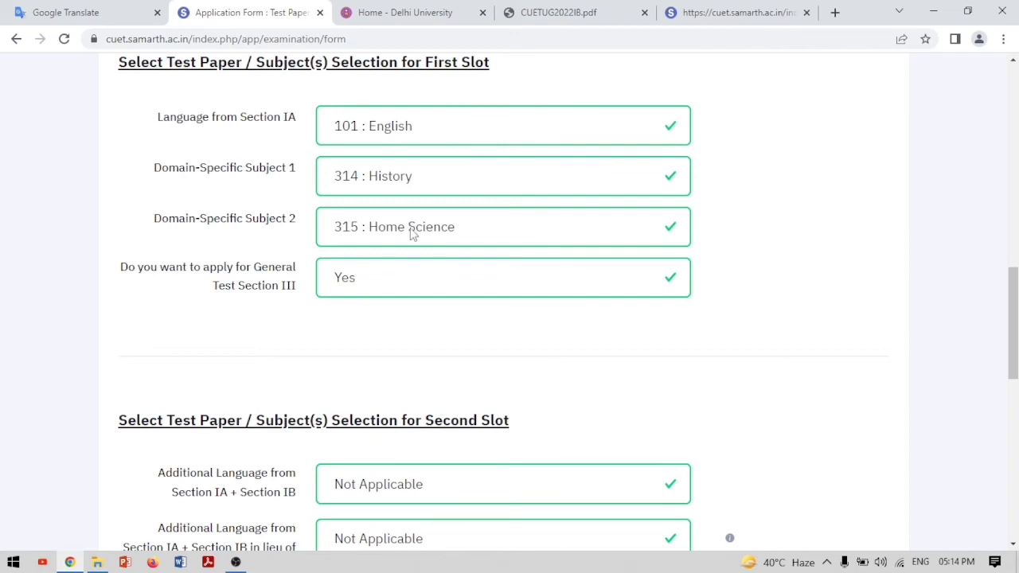
pyautogui.scroll(-5, 411, 233)
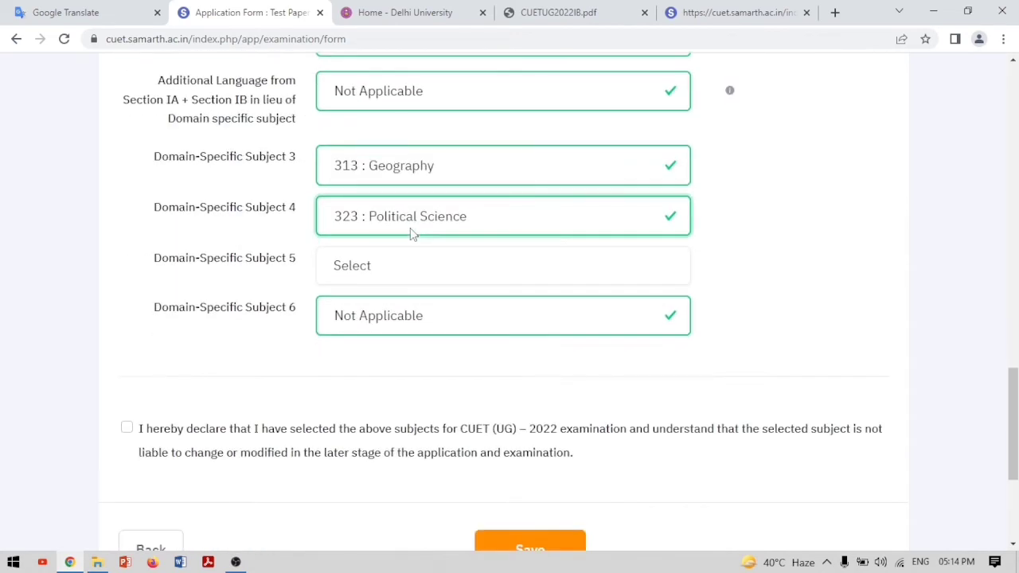
pyautogui.click(485, 268)
pyautogui.scroll(-5, 483, 357)
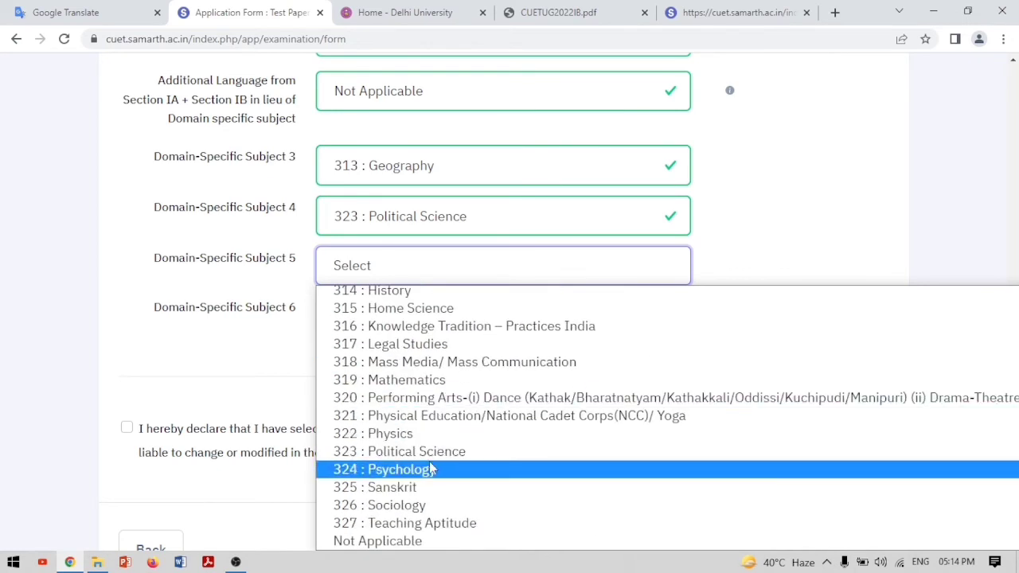
pyautogui.click(456, 416)
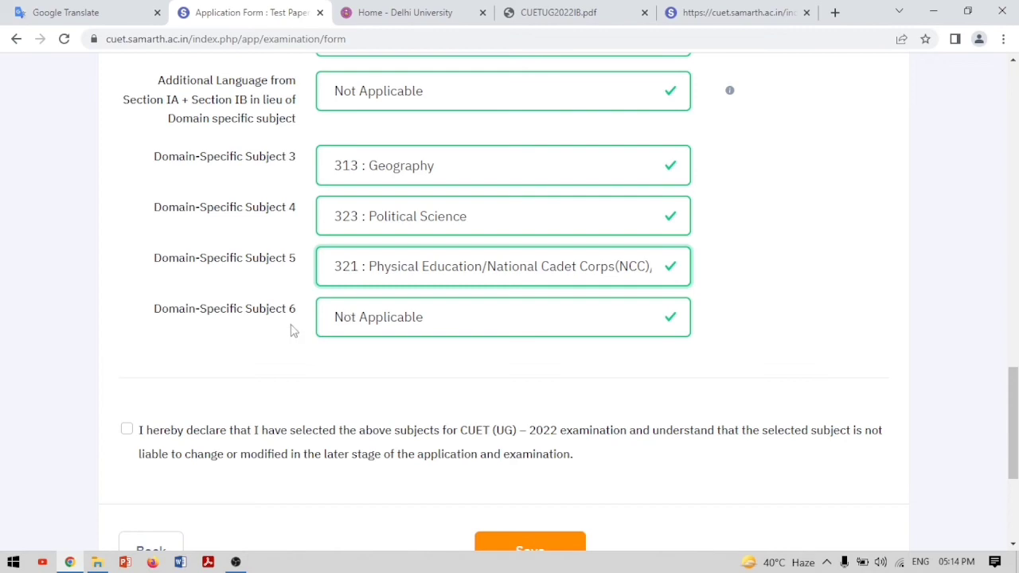
pyautogui.scroll(3, 293, 331)
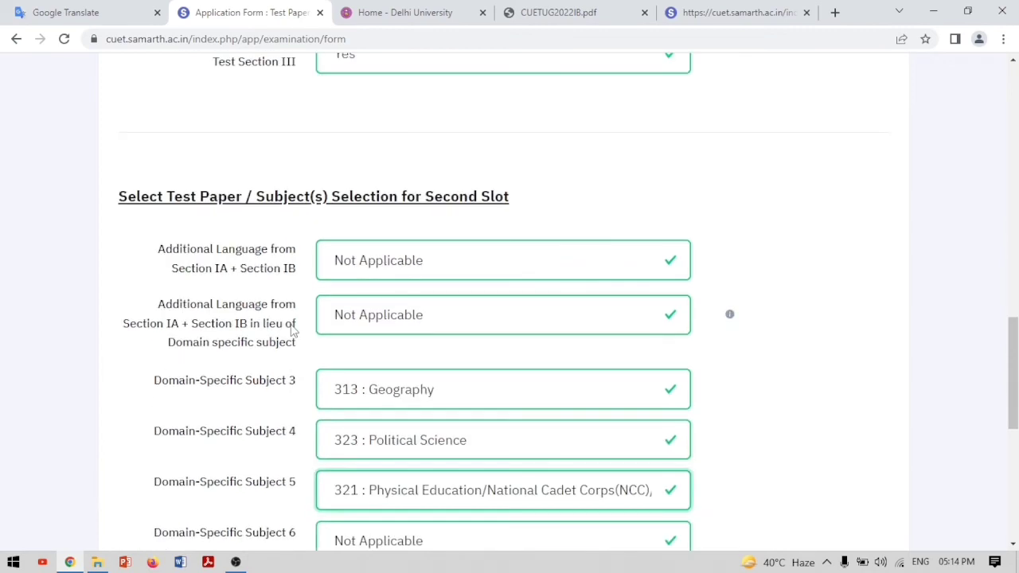
# Switch General Test Section III to No and keep Domain-Specific Subject 6 at Not Applicable
pyautogui.scroll(6, 293, 331)
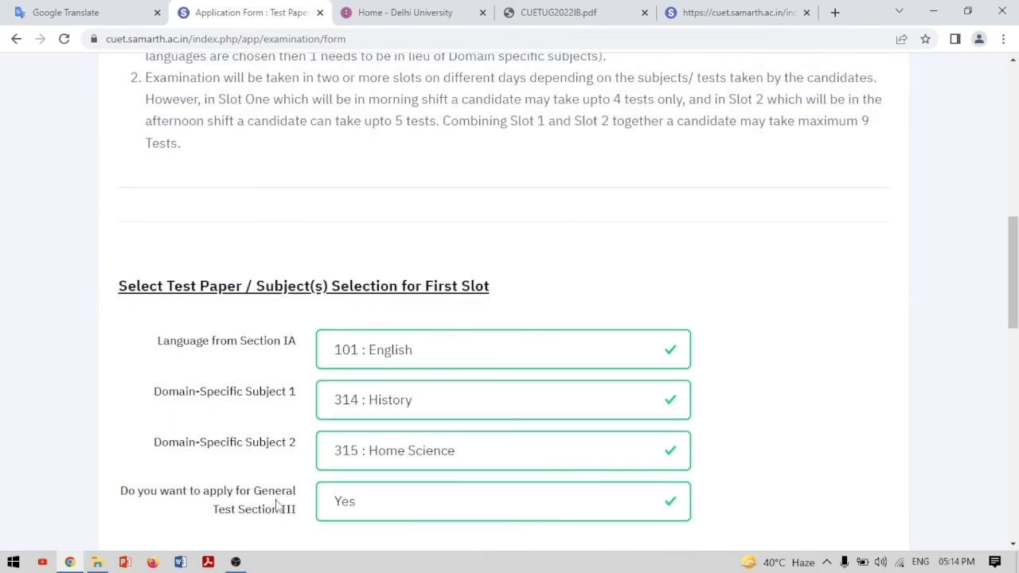
pyautogui.scroll(-6, 266, 506)
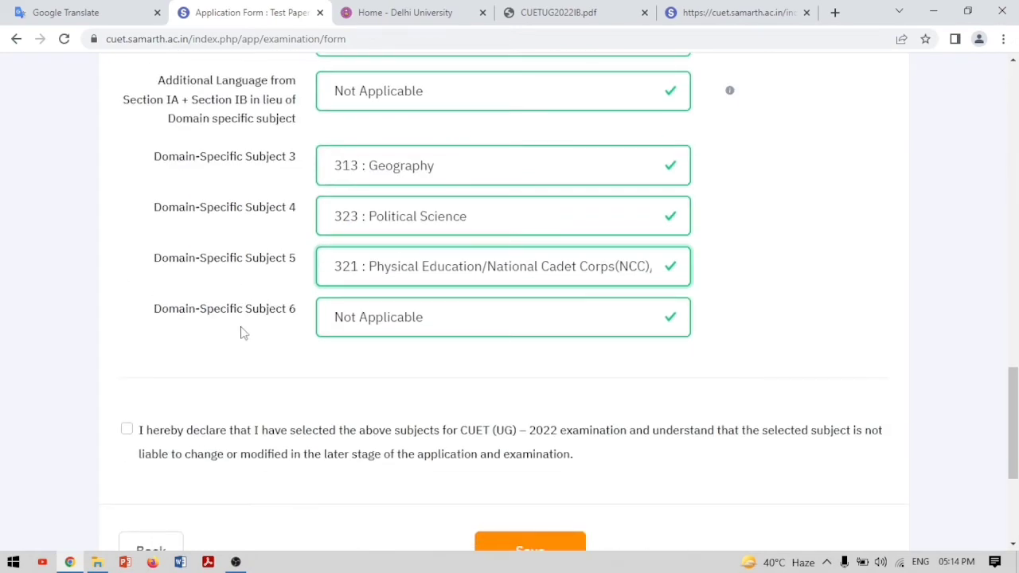
pyautogui.scroll(6, 295, 299)
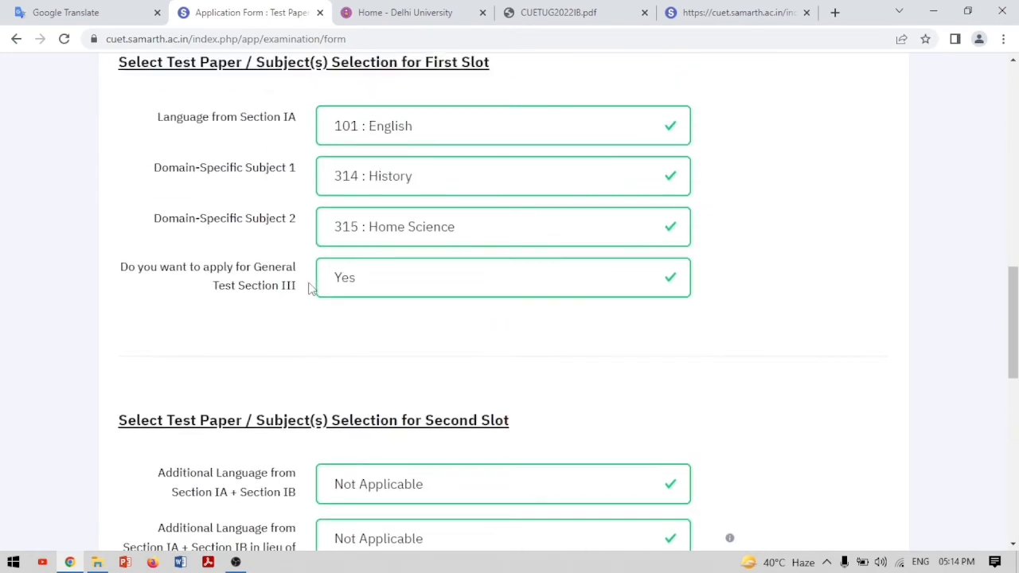
pyautogui.click(673, 271)
pyautogui.click(360, 344)
pyautogui.scroll(-1, 376, 345)
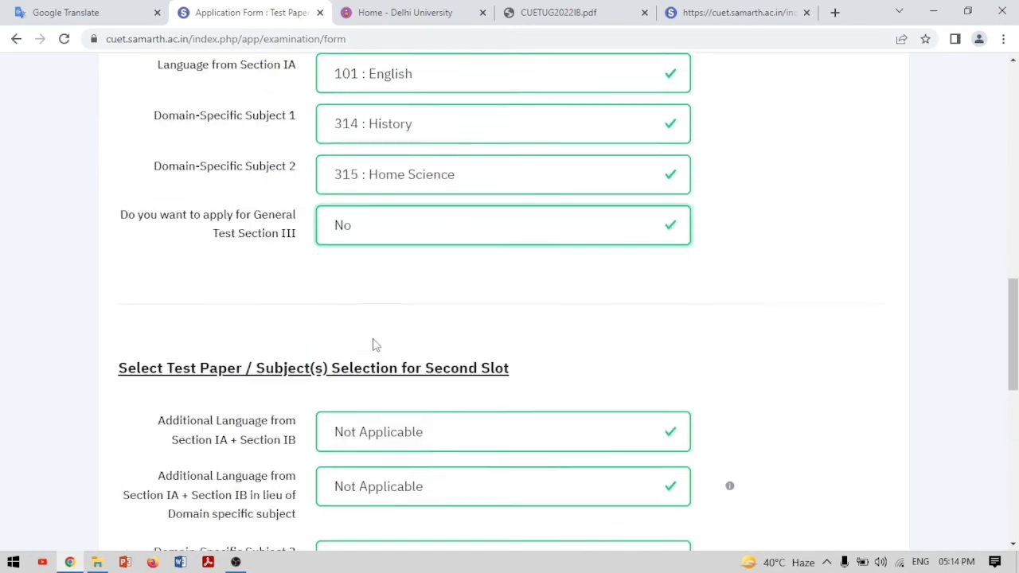
pyautogui.scroll(-5, 376, 344)
pyautogui.click(625, 318)
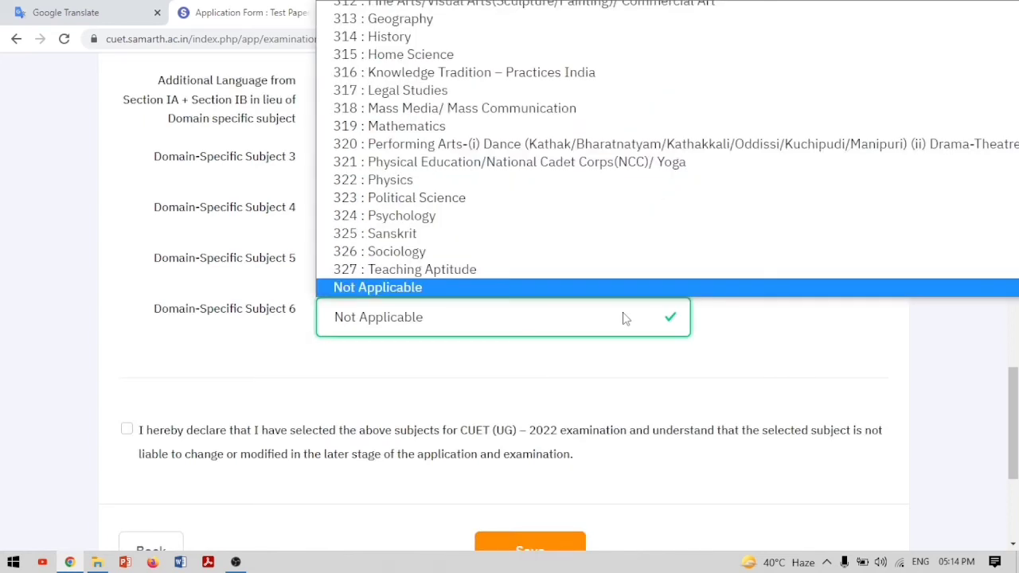
pyautogui.click(544, 383)
pyautogui.scroll(6, 568, 339)
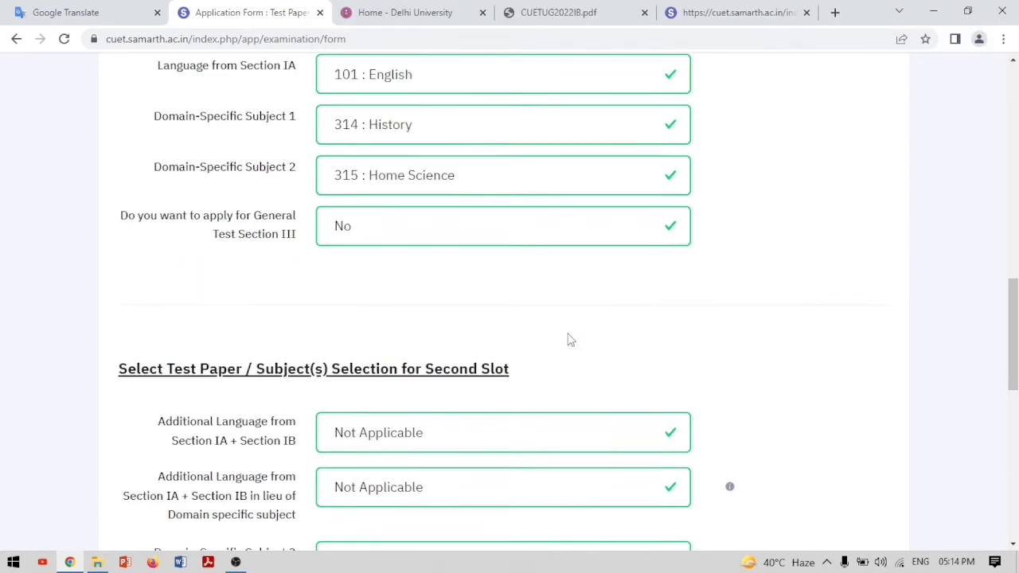
# Set General Test Section III back to Yes, accept the declaration and save the subjects
pyautogui.click(675, 280)
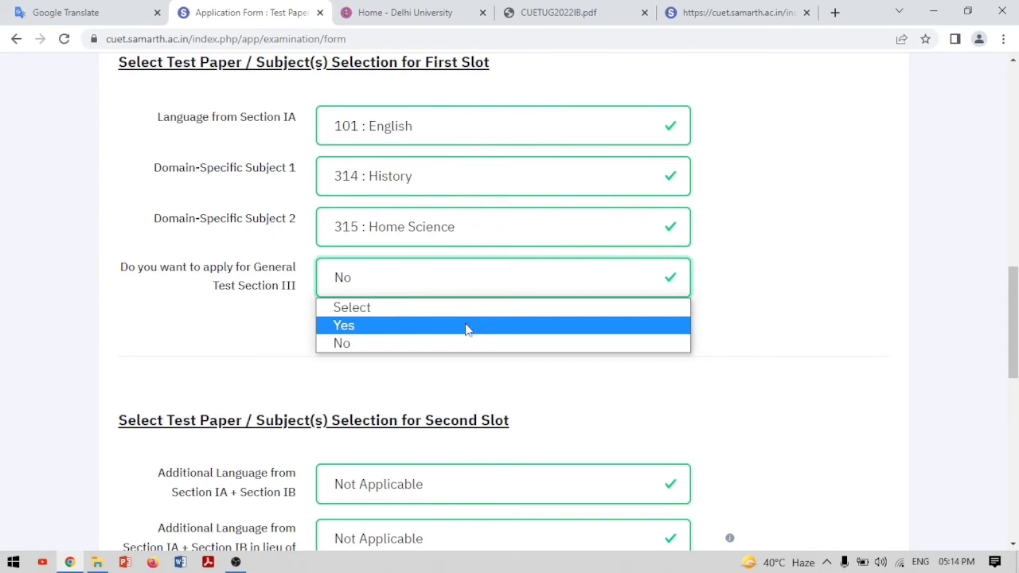
pyautogui.click(466, 325)
pyautogui.scroll(-1, 615, 361)
pyautogui.scroll(-7, 614, 361)
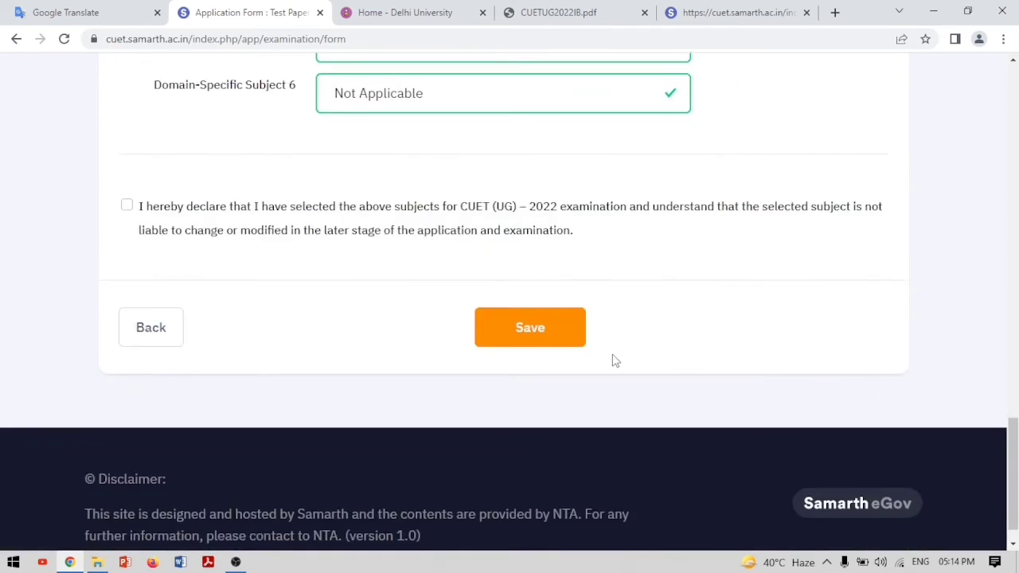
pyautogui.click(127, 205)
pyautogui.click(507, 331)
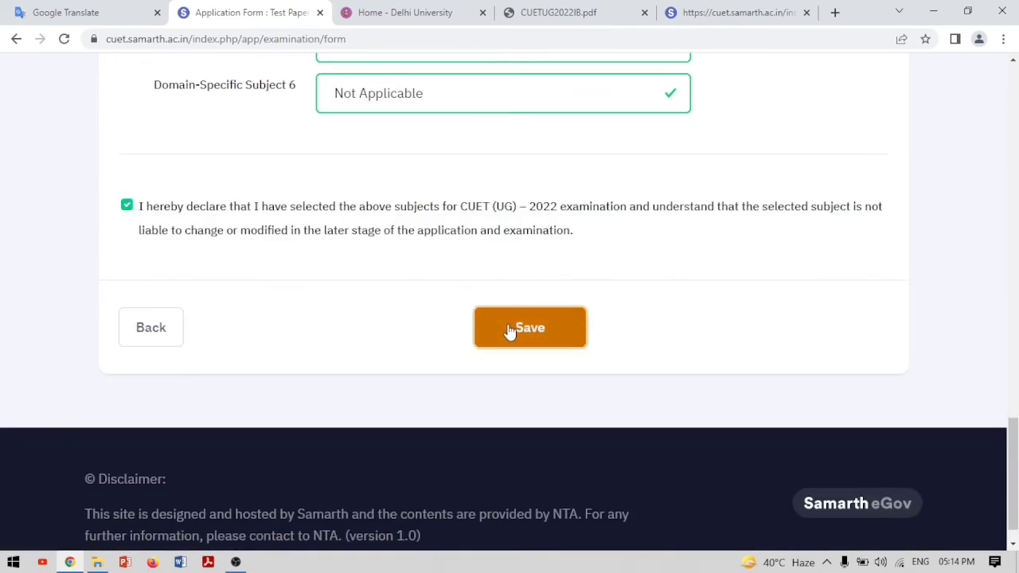
pyautogui.scroll(-3, 510, 332)
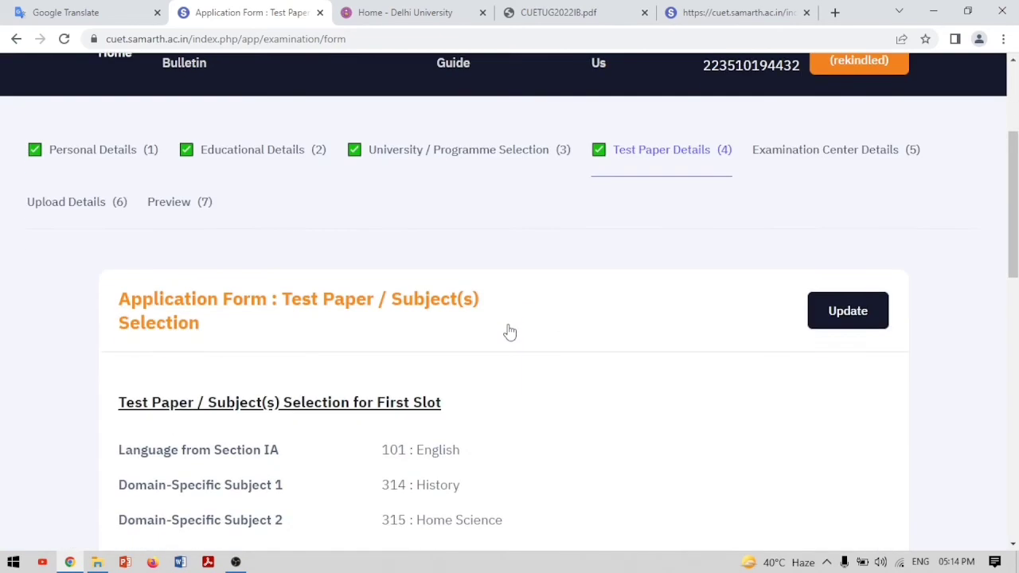
# Accept the declaration under the saved Test Paper summary and proceed to examination centre selection
pyautogui.scroll(-3, 510, 331)
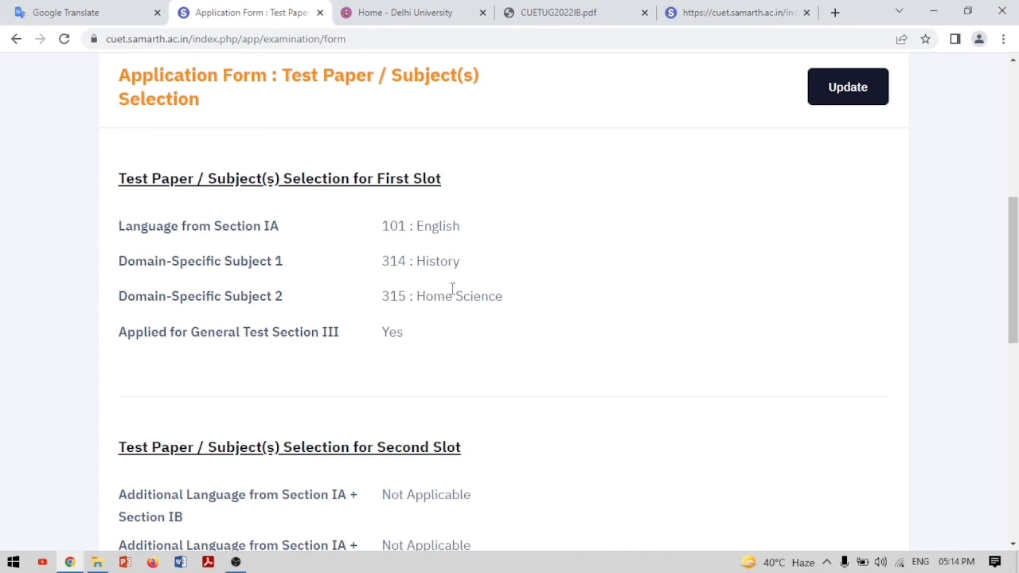
pyautogui.scroll(-3, 451, 288)
pyautogui.scroll(-3, 451, 295)
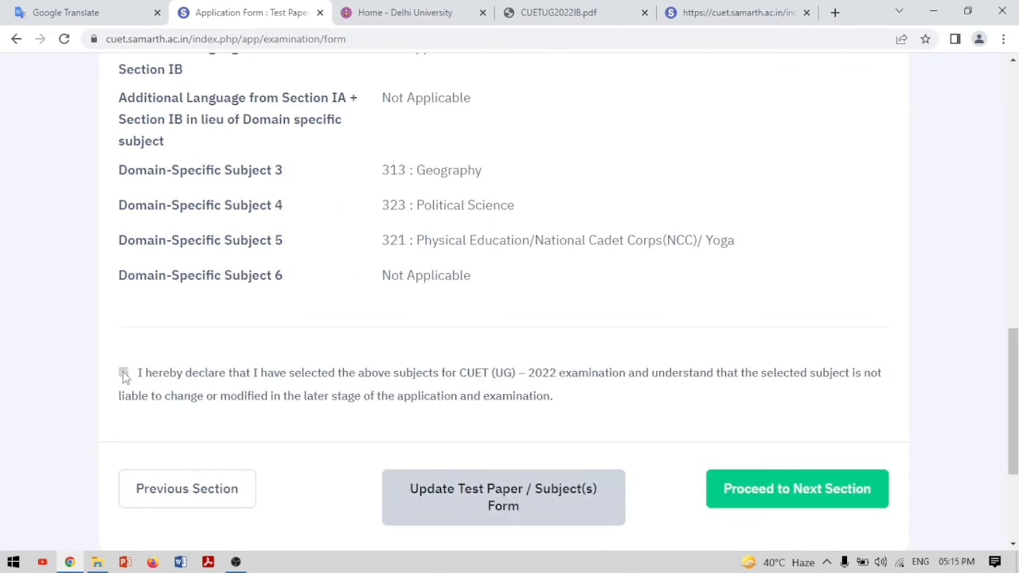
pyautogui.click(123, 373)
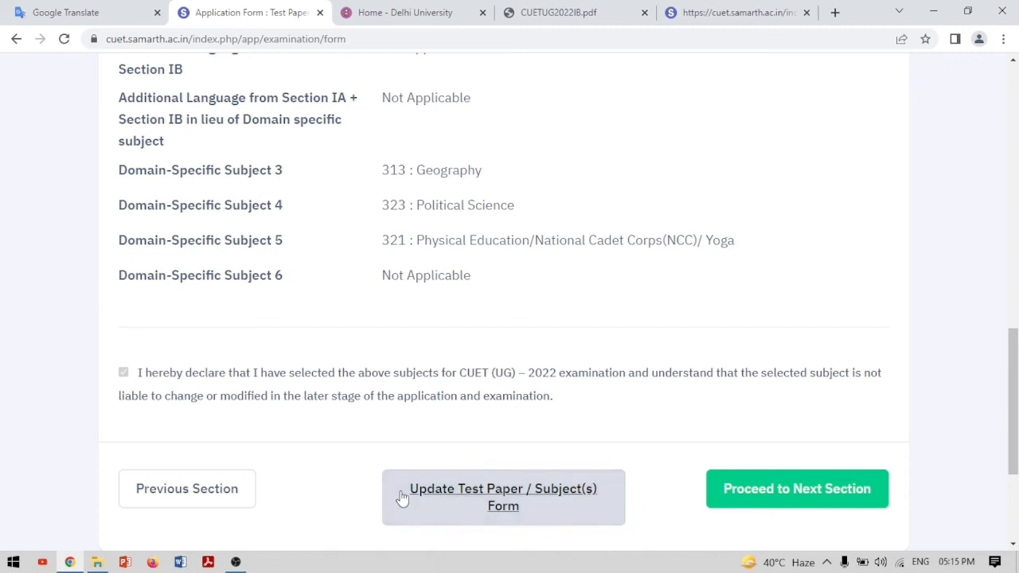
pyautogui.click(766, 489)
# Choose English as question paper medium and DELHI/NEW DELHI as centre preference 1
pyautogui.scroll(-3, 764, 469)
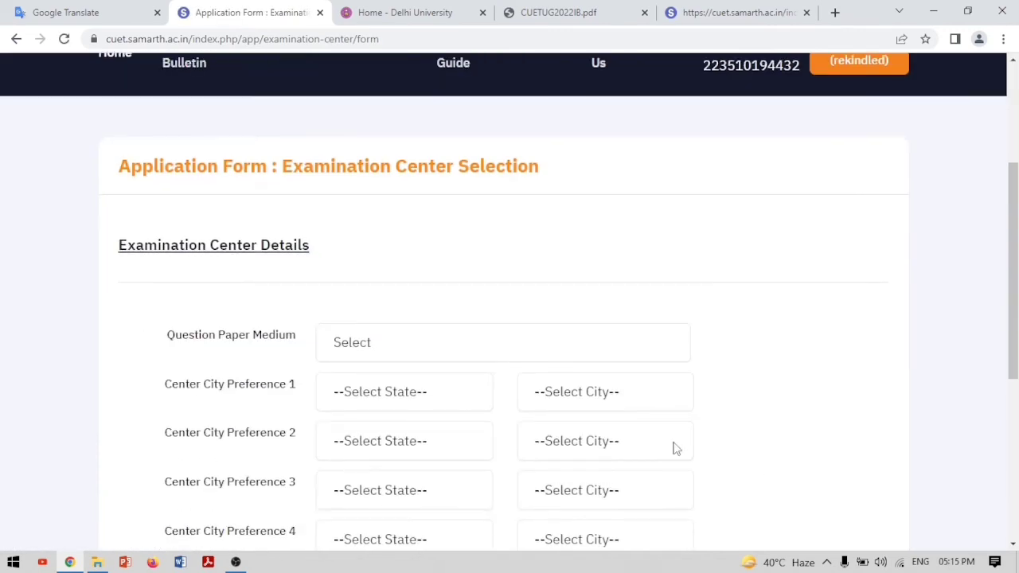
pyautogui.scroll(-3, 675, 449)
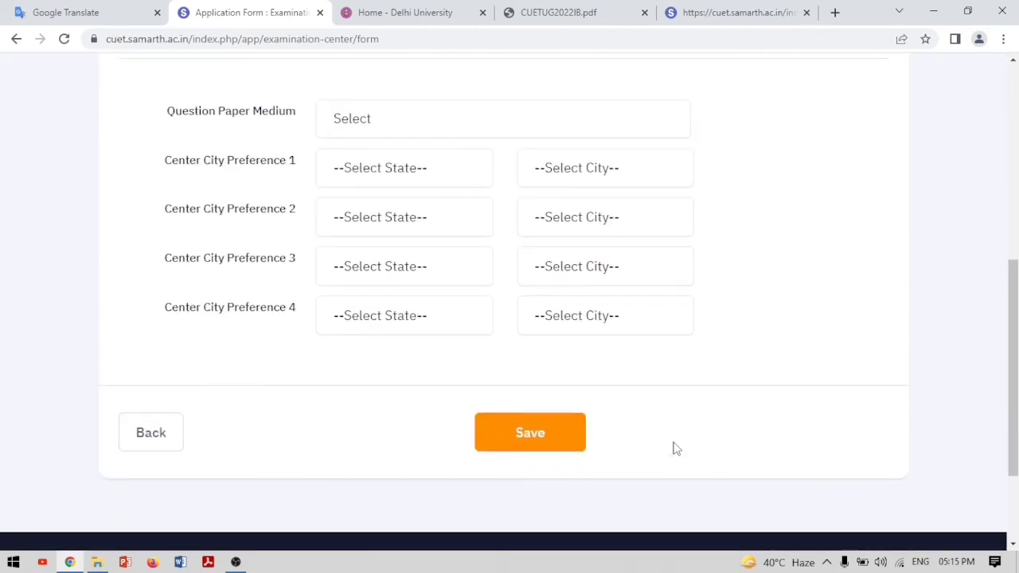
pyautogui.click(360, 126)
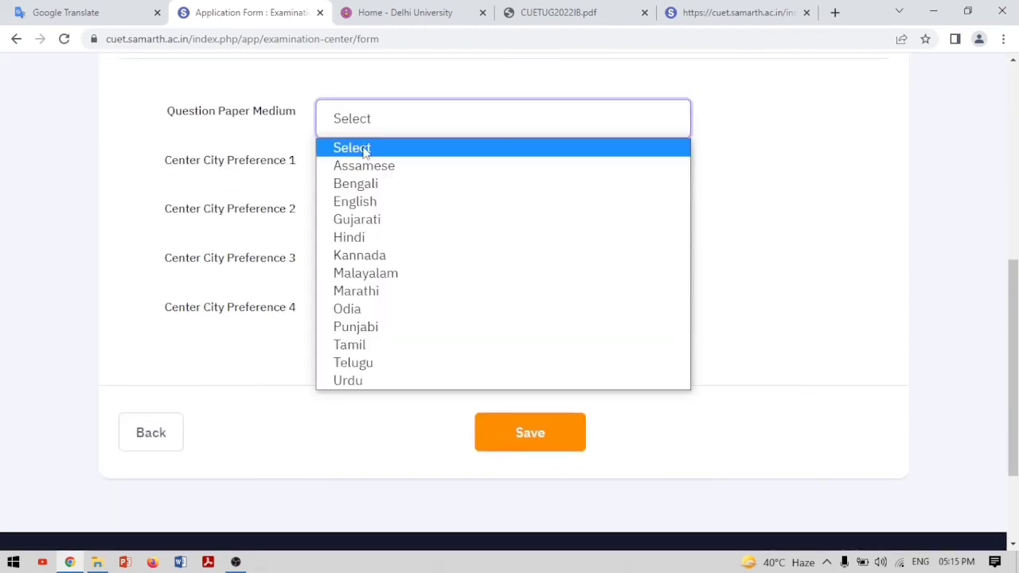
pyautogui.click(365, 200)
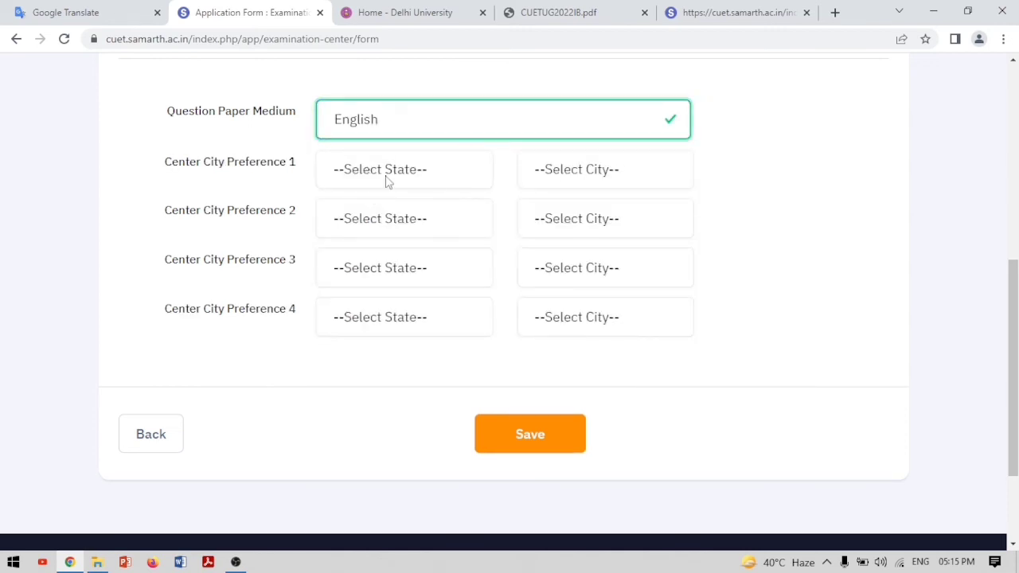
pyautogui.click(391, 175)
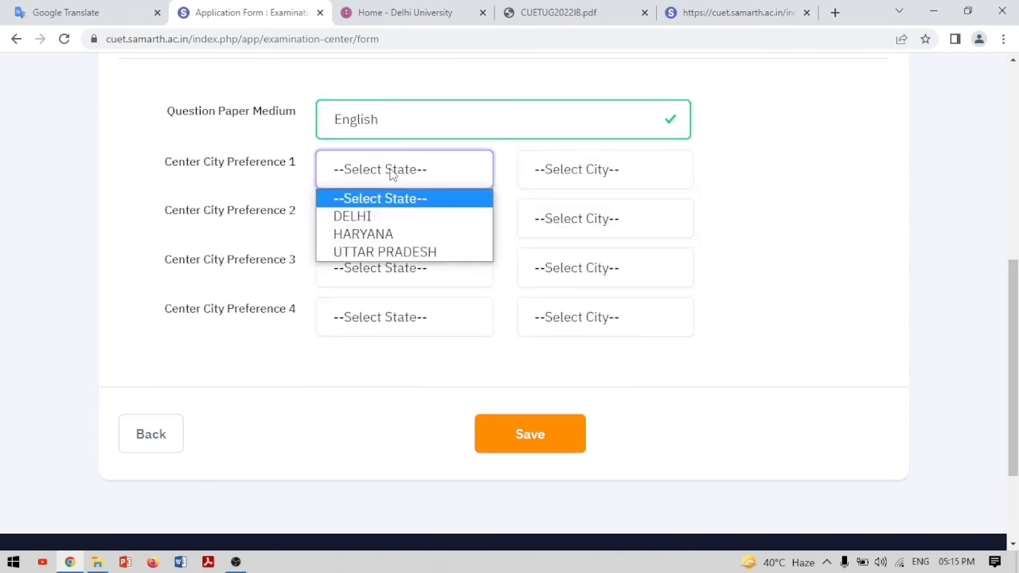
pyautogui.click(359, 218)
pyautogui.click(623, 172)
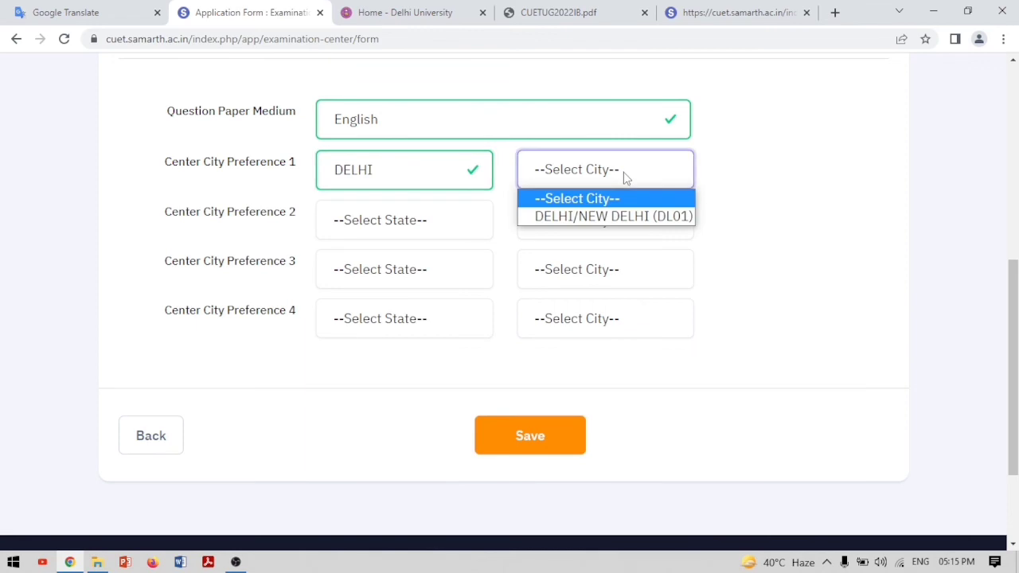
pyautogui.click(609, 216)
# Set centre preference 2 to Uttar Pradesh – NOIDA/GREATER NOIDA (UP09) and attempt saving
pyautogui.click(412, 222)
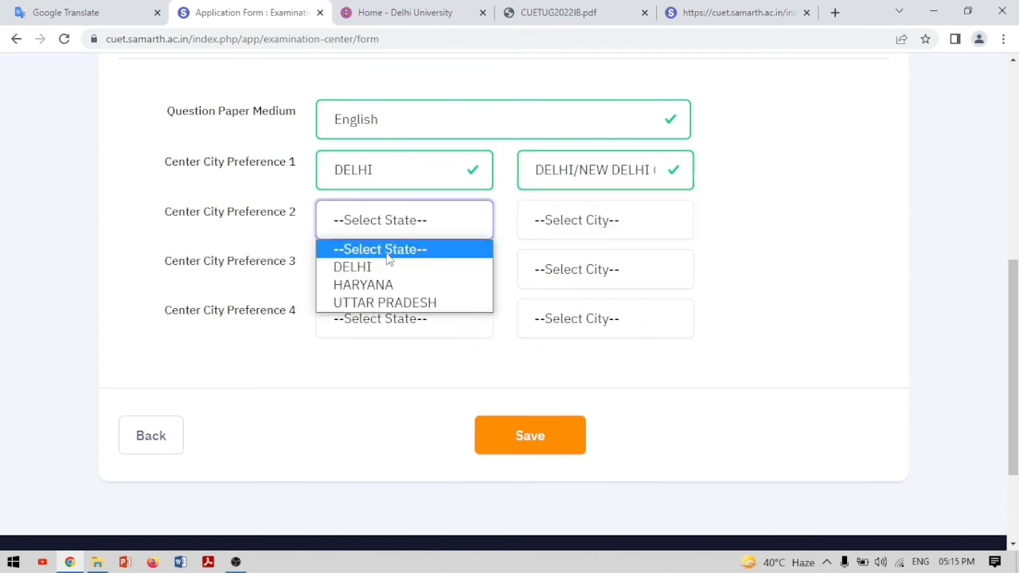
pyautogui.click(374, 302)
pyautogui.click(622, 230)
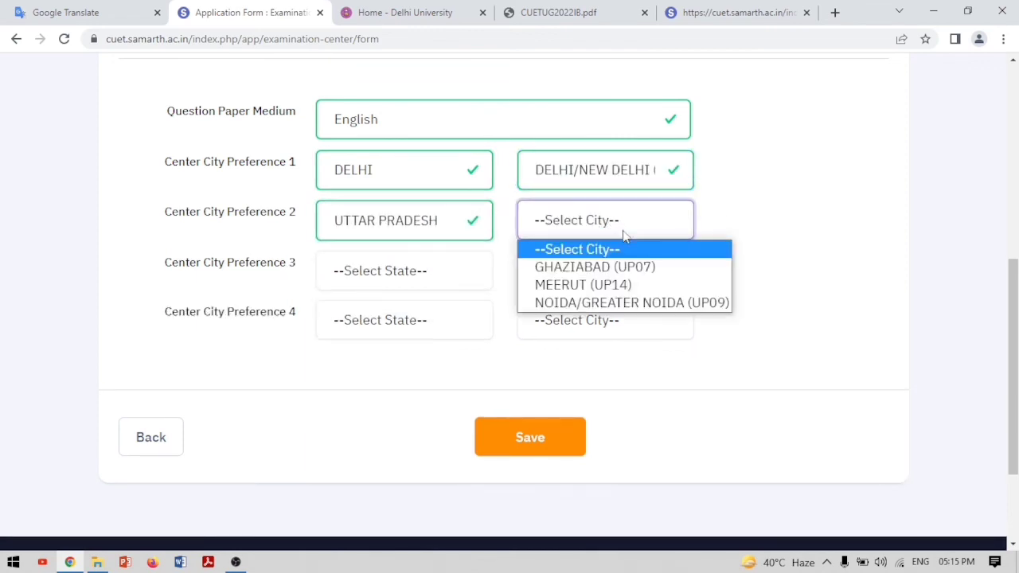
pyautogui.click(620, 303)
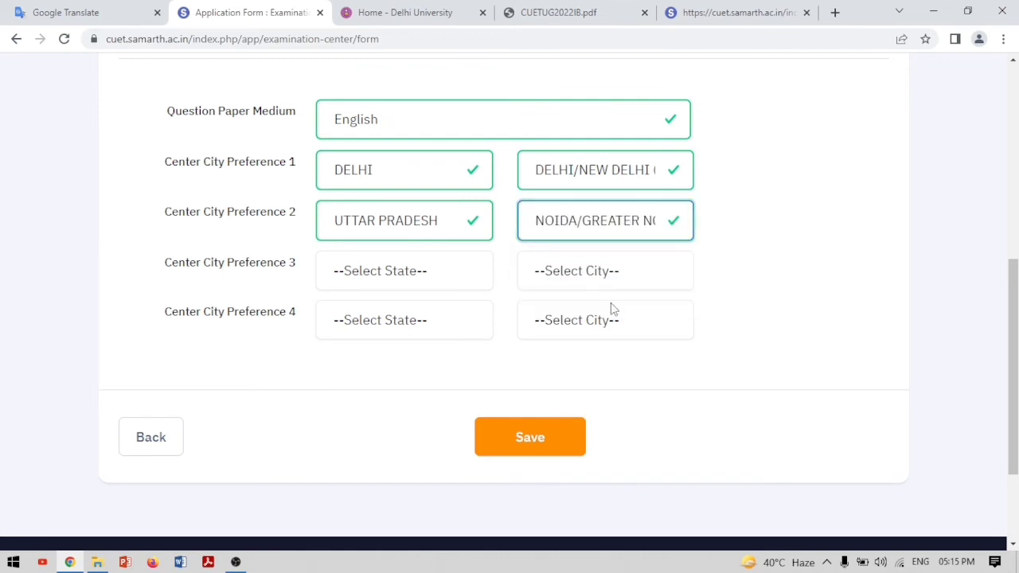
pyautogui.click(524, 447)
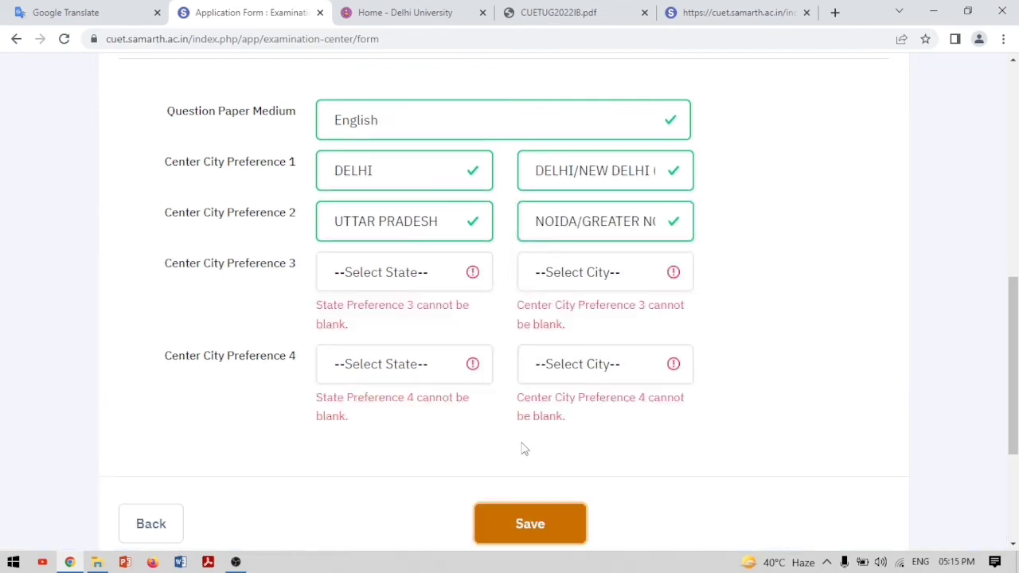
# Add Haryana – FARIDABAD (HR03) and Uttar Pradesh – GHAZIABAD (UP07) as preferences 3 and 4, then save
pyautogui.click(475, 271)
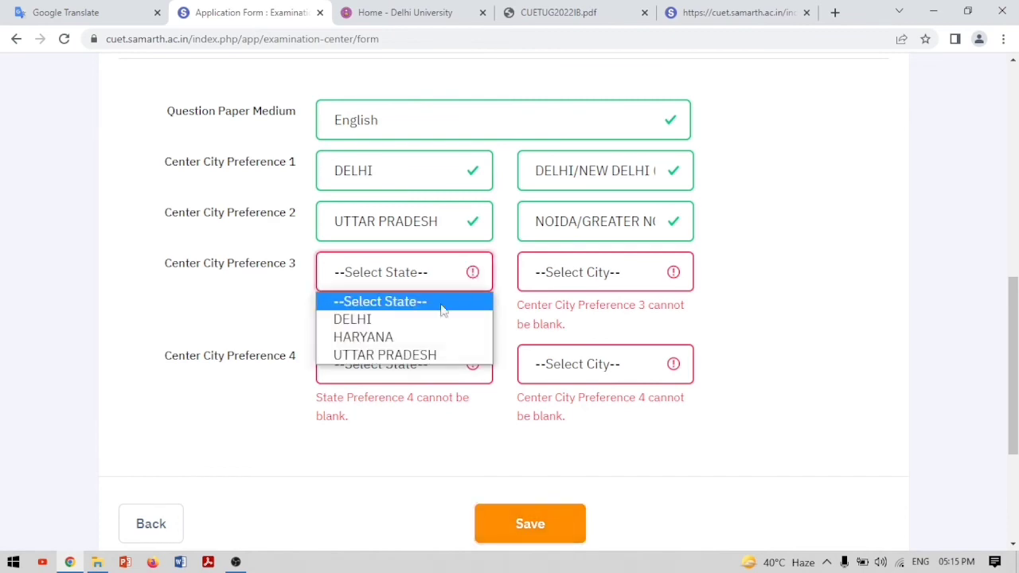
pyautogui.click(415, 338)
pyautogui.click(673, 272)
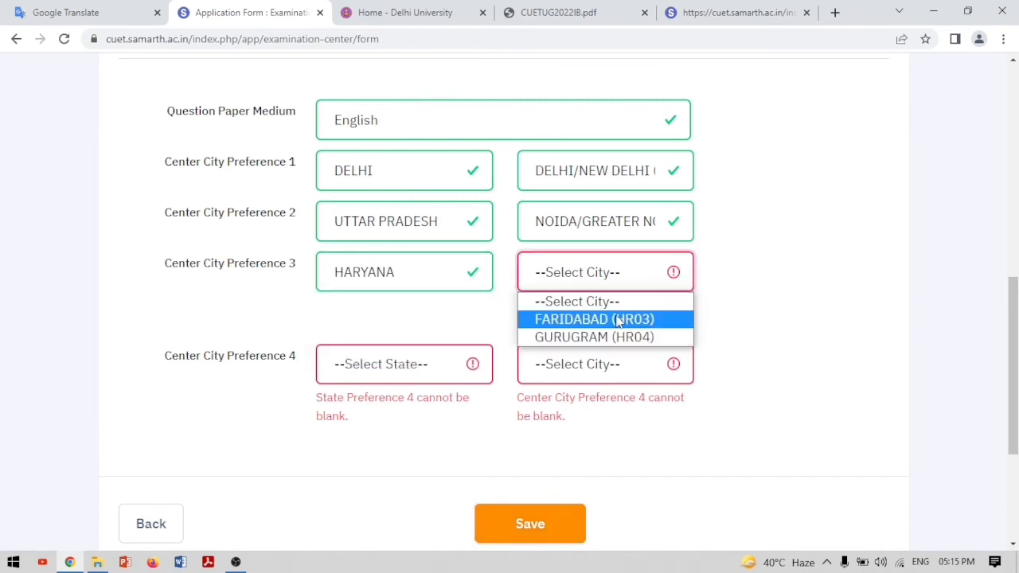
pyautogui.click(618, 320)
pyautogui.click(472, 328)
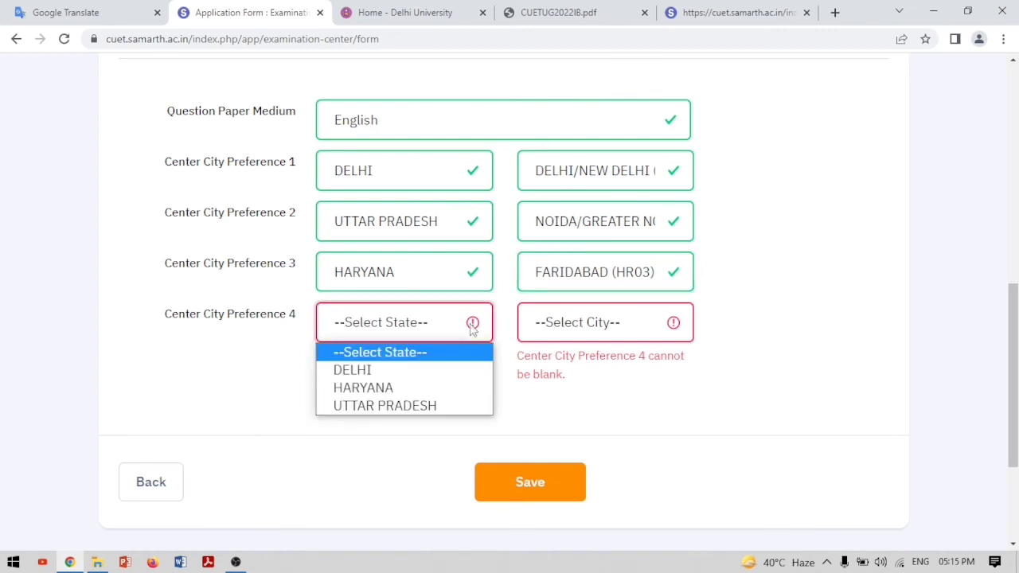
pyautogui.click(398, 413)
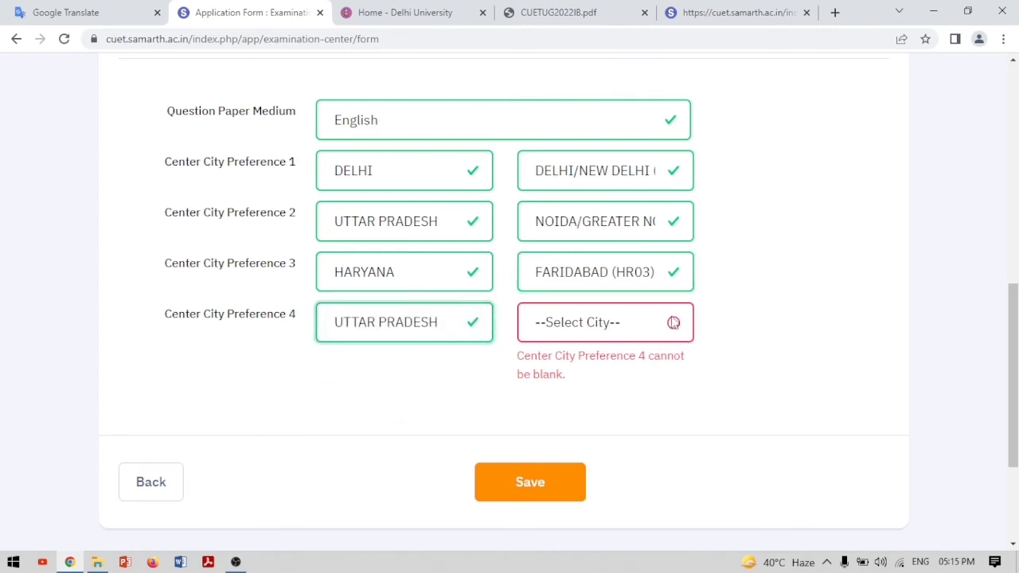
pyautogui.click(653, 328)
pyautogui.click(630, 370)
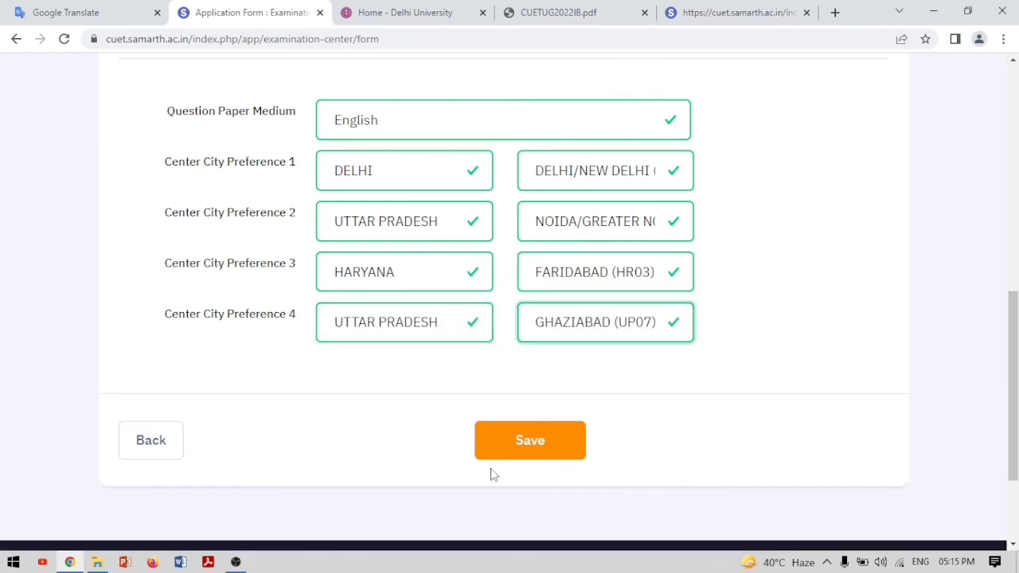
pyautogui.click(529, 441)
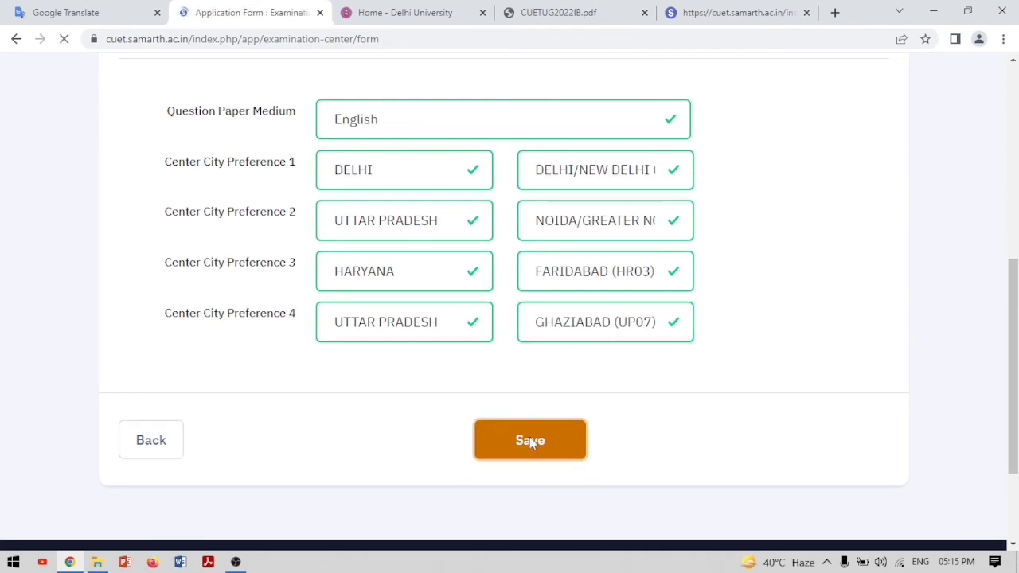
pyautogui.scroll(-10, 574, 382)
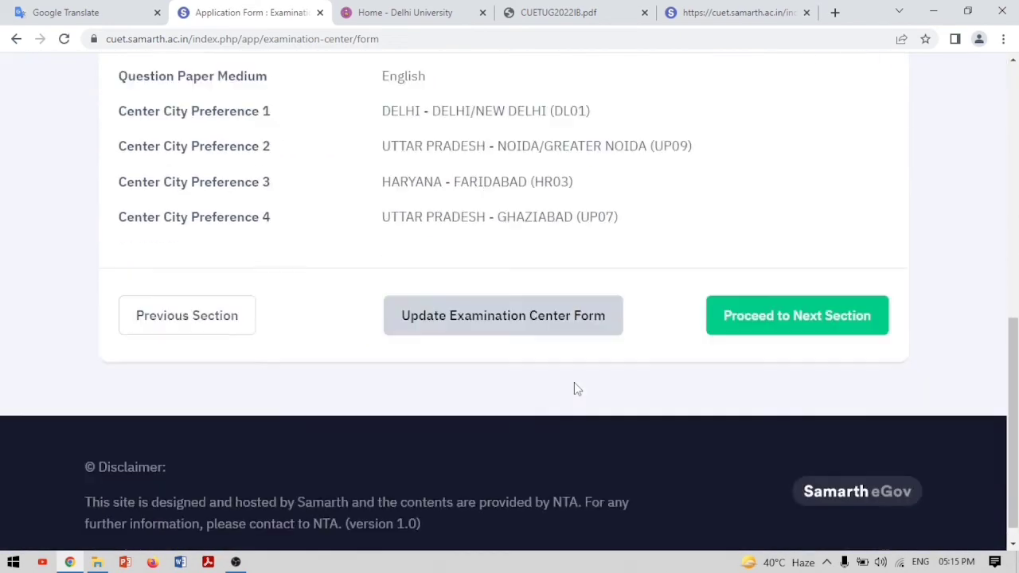
# Proceed from the completed examination centre details to the Upload Documents page
pyautogui.click(784, 293)
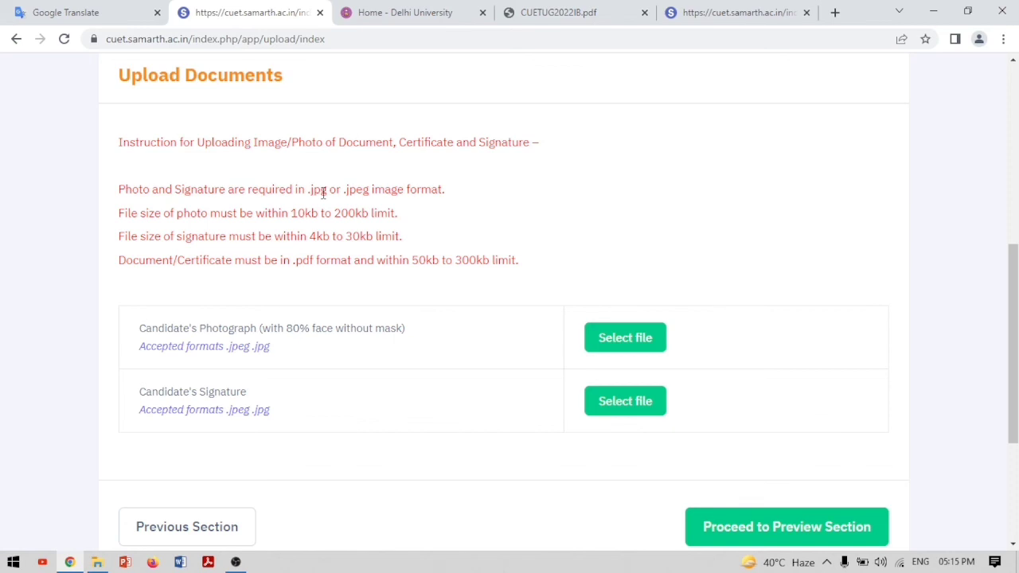
pyautogui.moveTo(293, 212); pyautogui.dragTo(369, 217)
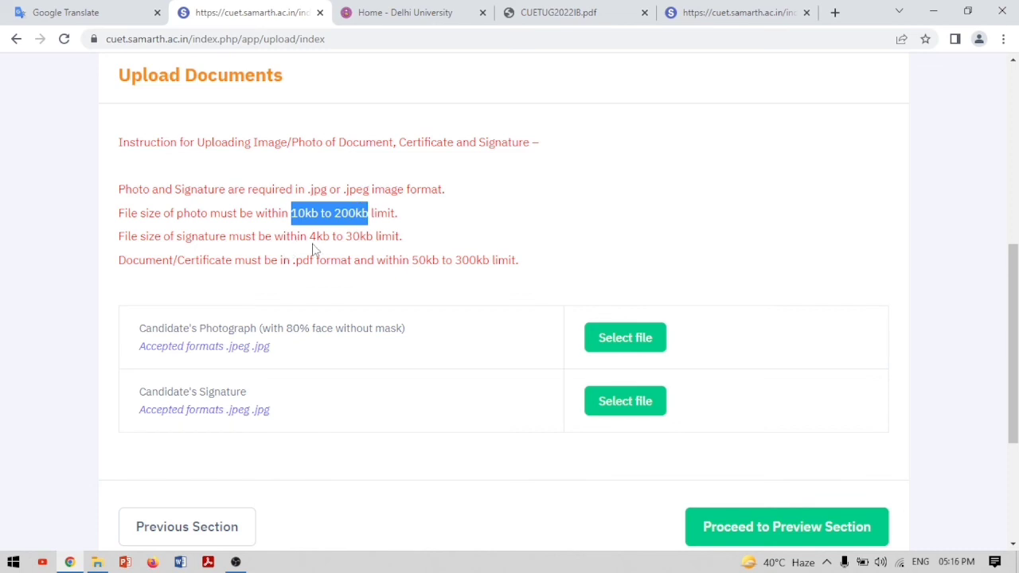
pyautogui.moveTo(310, 236); pyautogui.dragTo(375, 242)
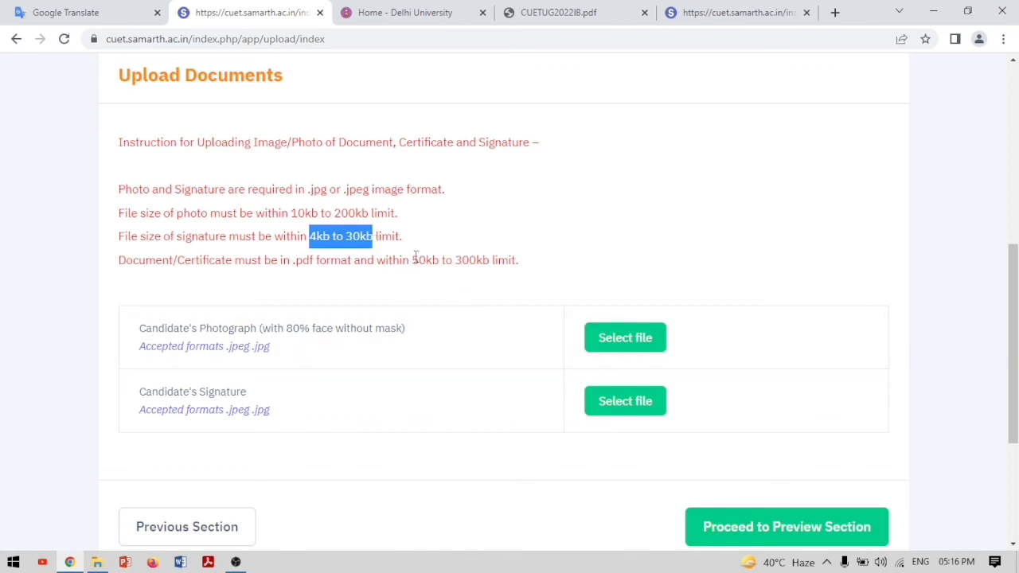
pyautogui.moveTo(408, 261); pyautogui.dragTo(495, 273)
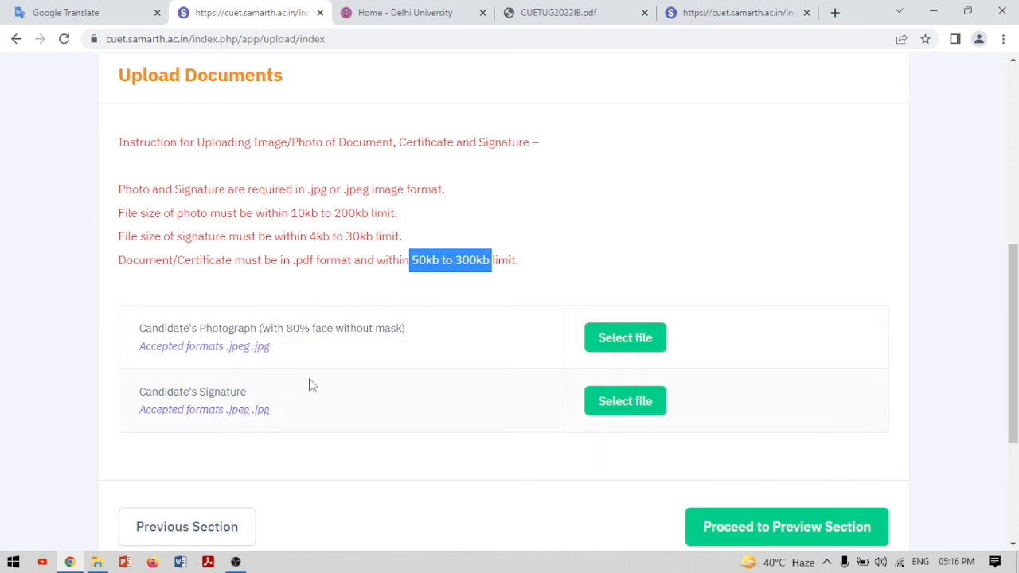
pyautogui.click(754, 526)
pyautogui.scroll(-5, 757, 463)
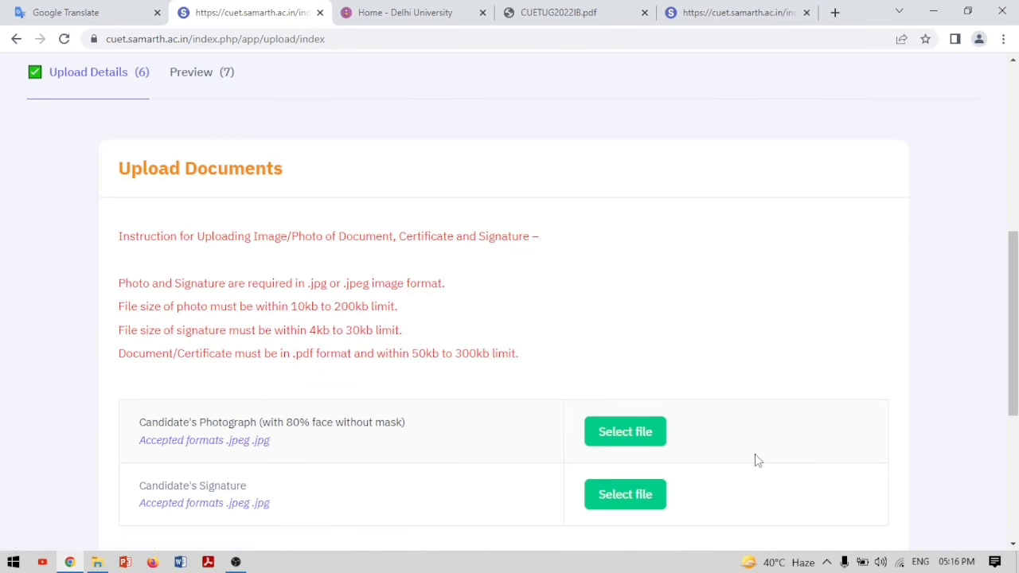
pyautogui.scroll(-3, 757, 460)
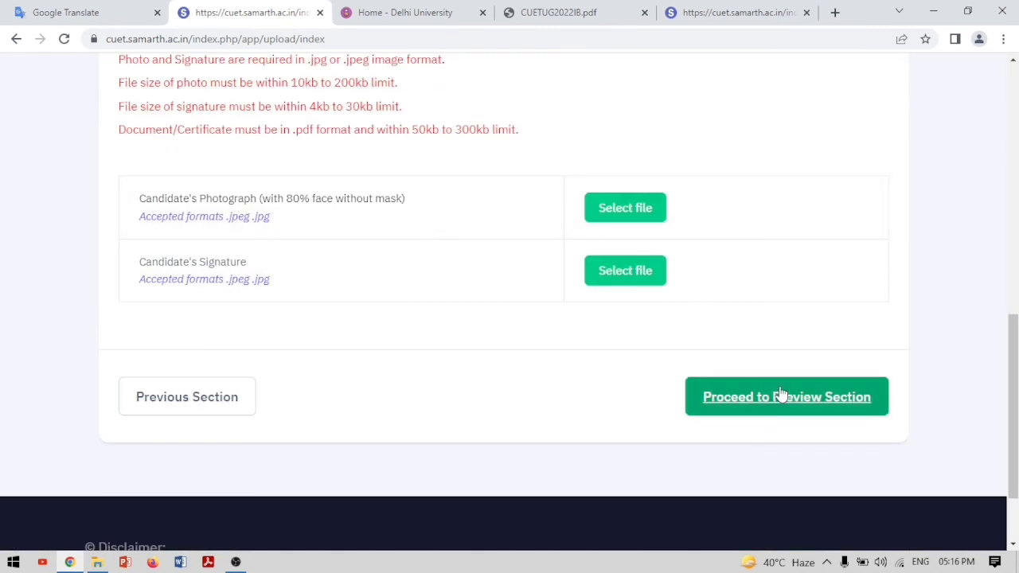
pyautogui.click(602, 215)
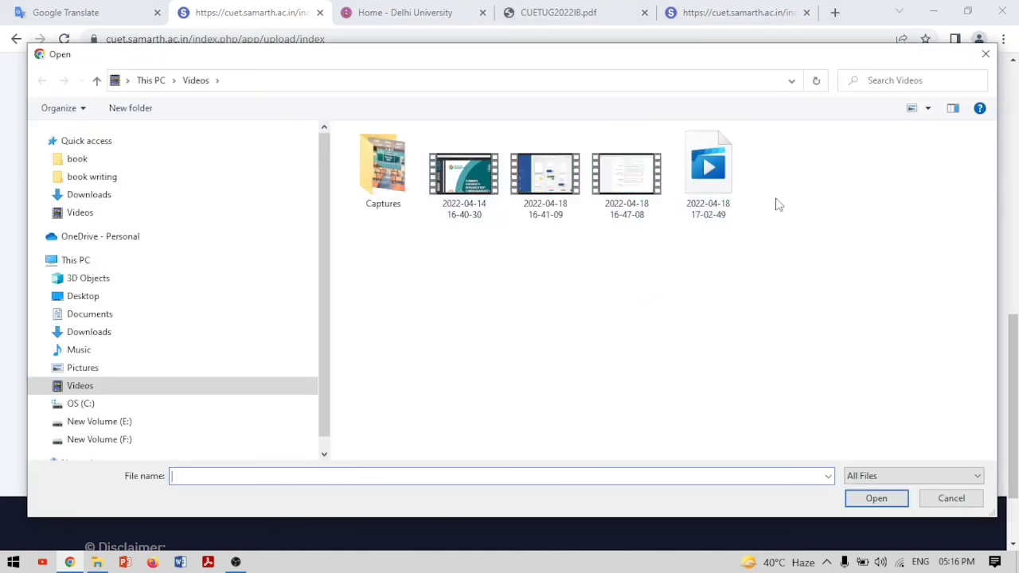
# Cancel the file picker, retry Proceed to Preview Section, then switch to the Delhi University homepage
pyautogui.click(986, 54)
pyautogui.click(825, 397)
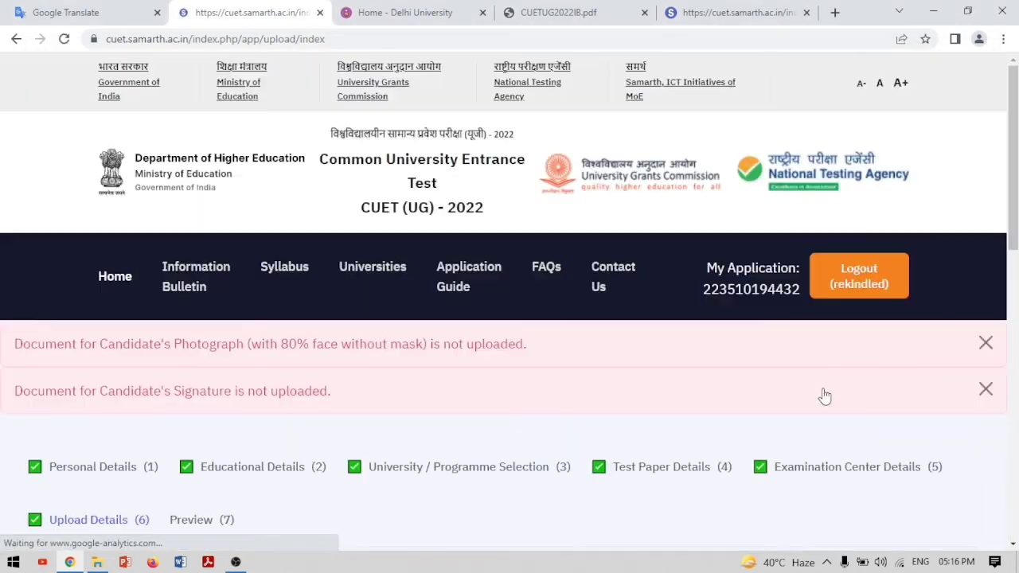
pyautogui.scroll(-1, 825, 397)
pyautogui.scroll(-4, 825, 397)
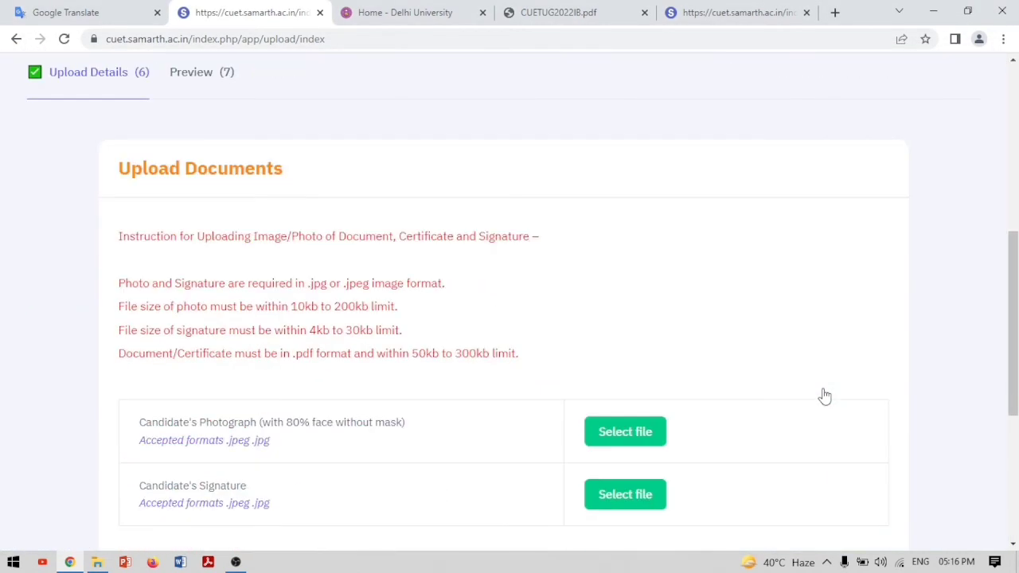
pyautogui.scroll(-4, 825, 396)
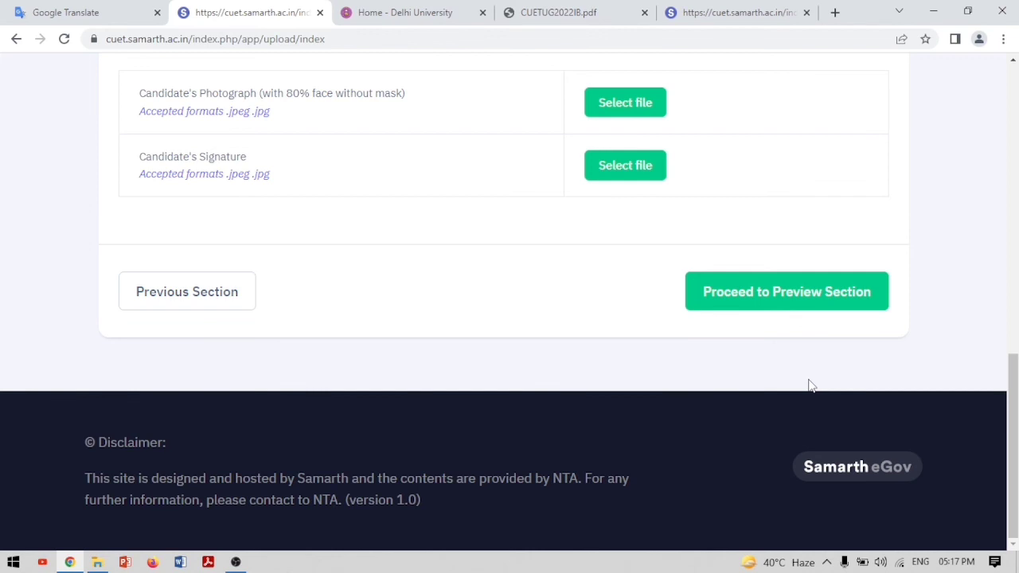
pyautogui.click(430, 16)
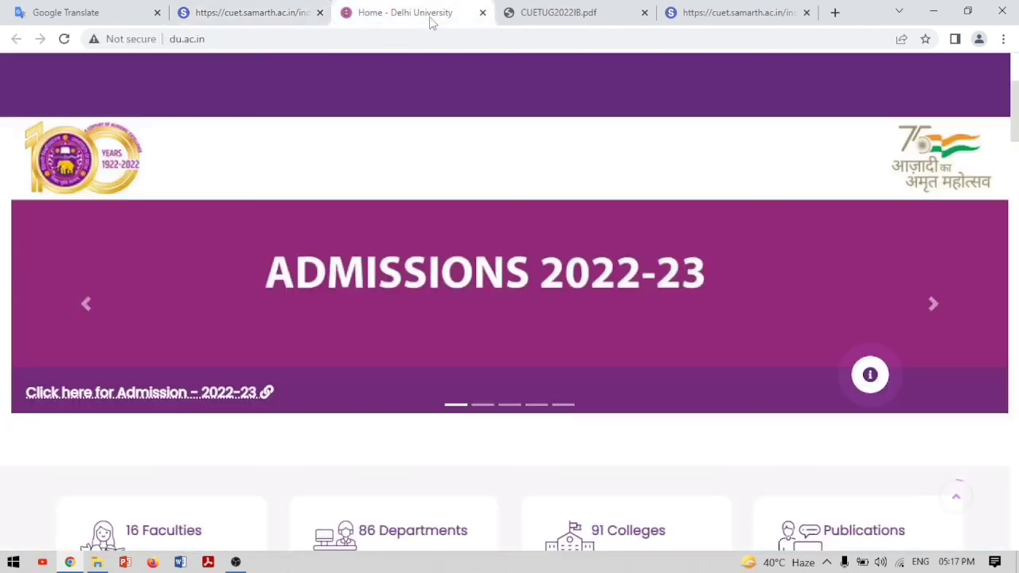
# Open DU's 91 Colleges list and launch Gargi College's website in a new tab
pyautogui.scroll(-3, 484, 407)
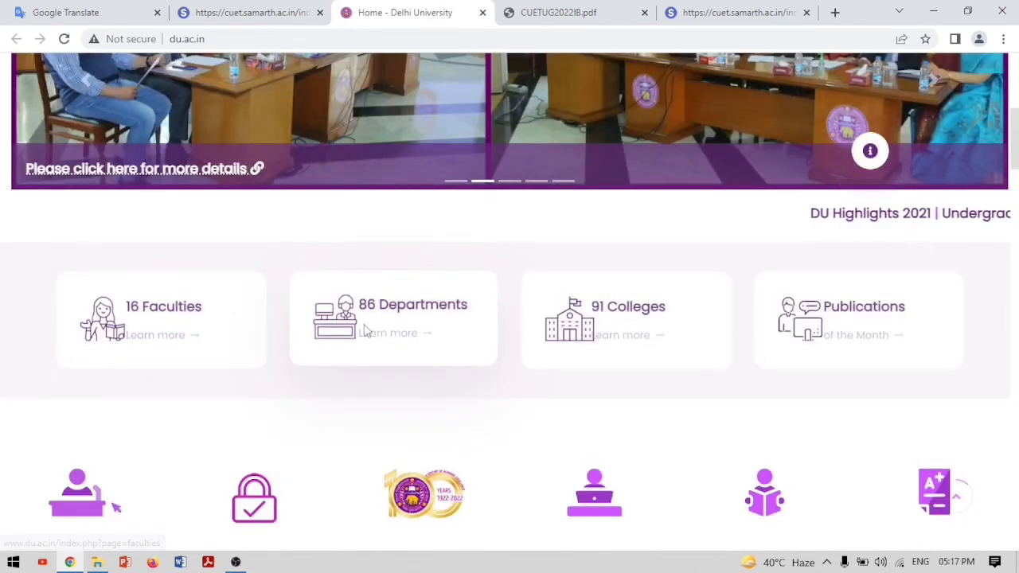
pyautogui.click(623, 335)
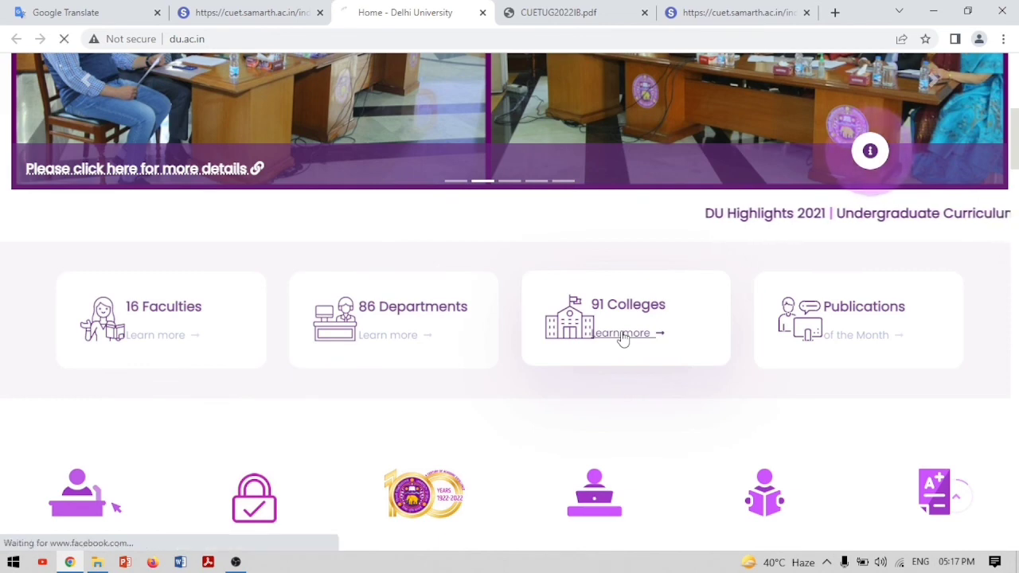
pyautogui.scroll(-5, 624, 335)
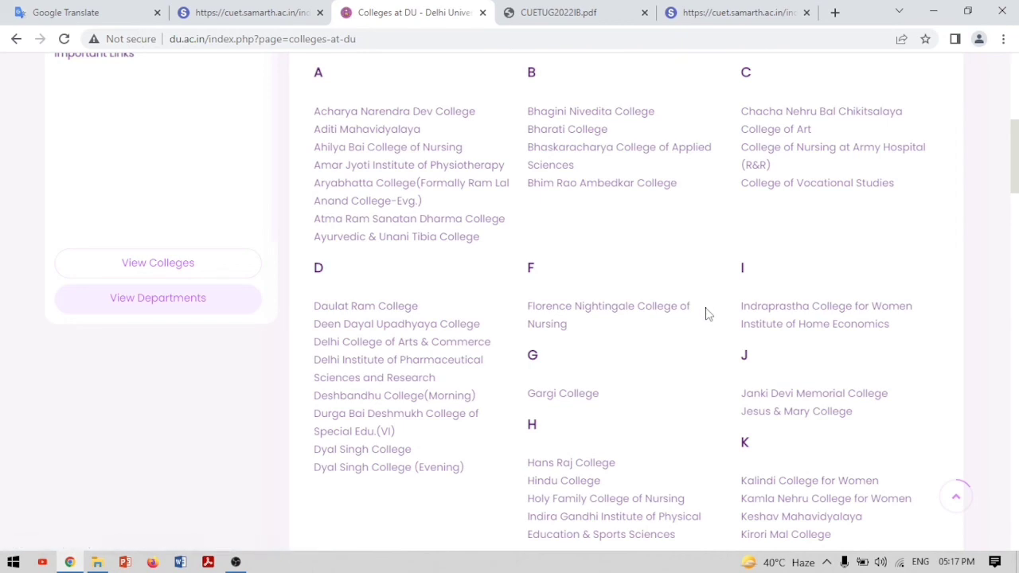
pyautogui.click(573, 395)
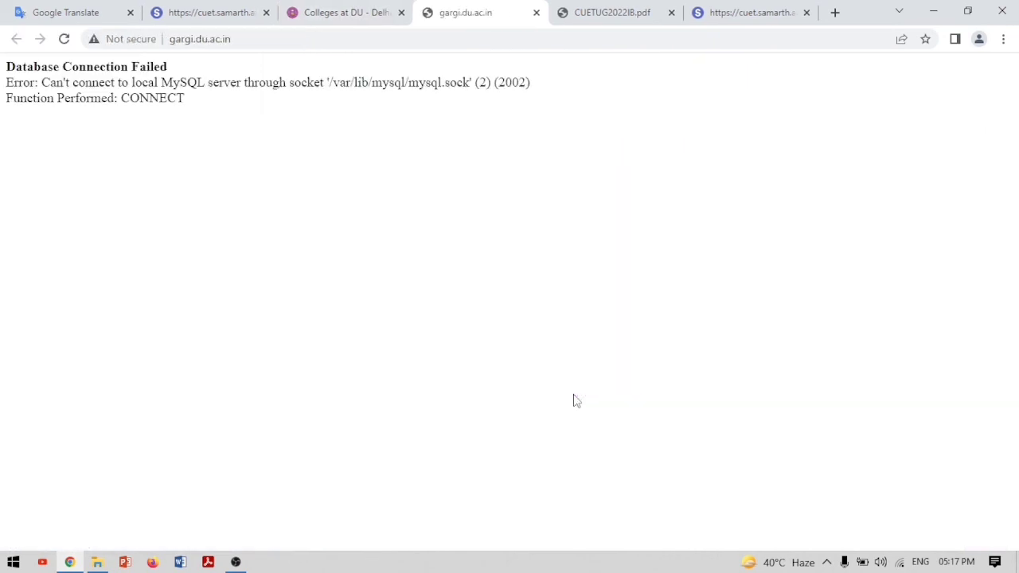
# Return to the Colleges at DU list and open Daulat Ram College's website in a new tab
pyautogui.click(342, 12)
pyautogui.scroll(-5, 491, 359)
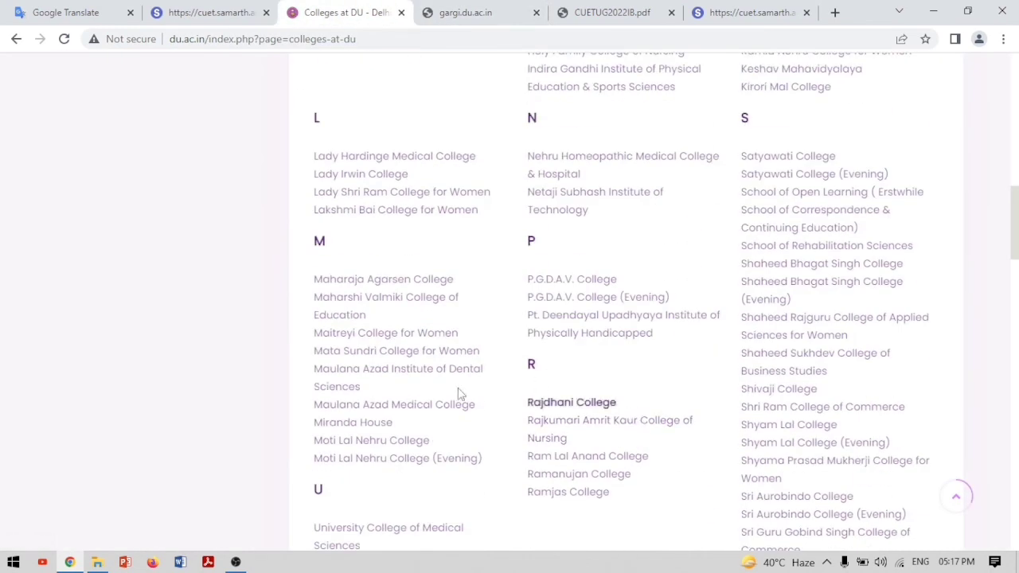
pyautogui.click(502, 16)
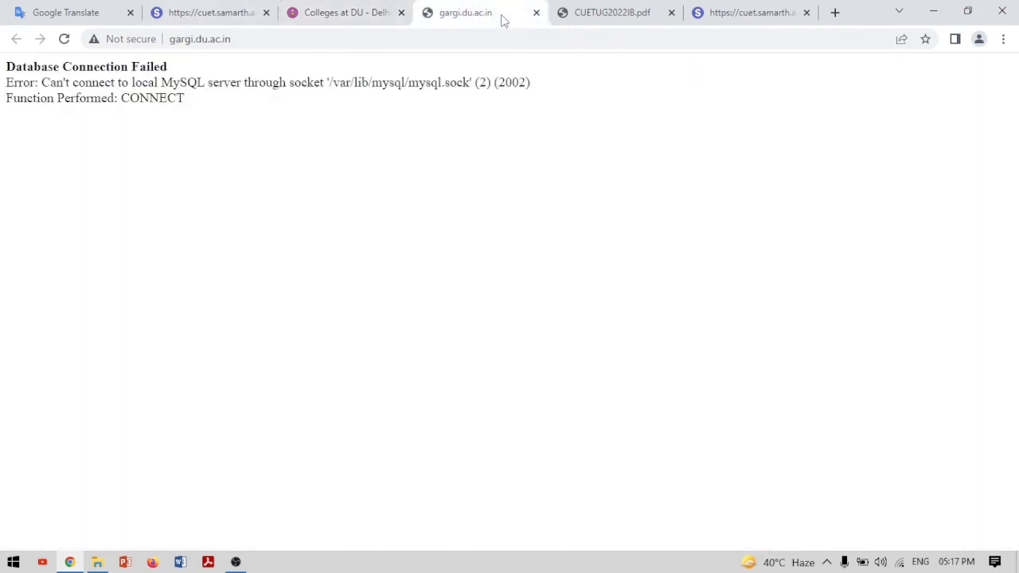
pyautogui.click(365, 15)
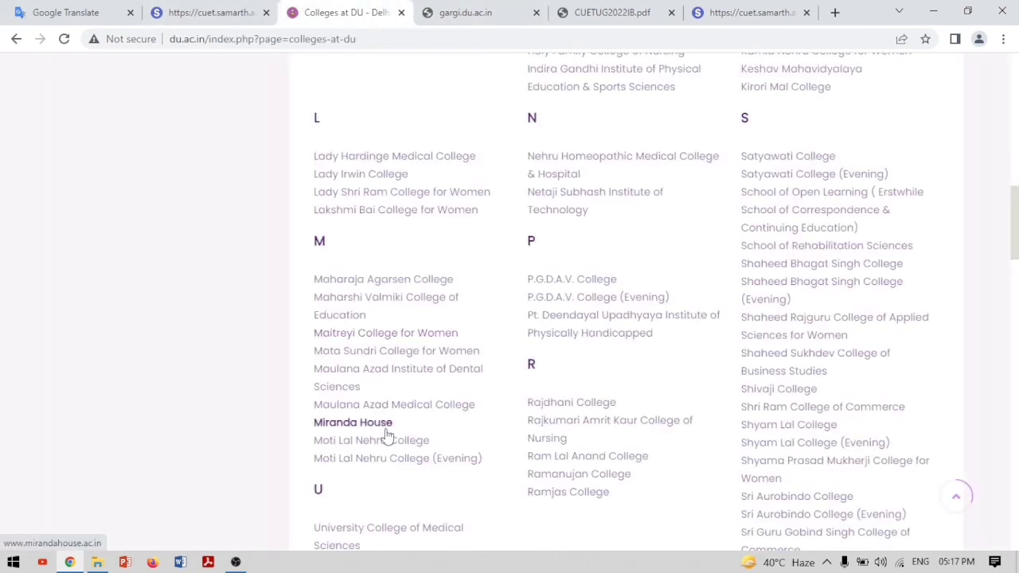
pyautogui.scroll(-3, 389, 439)
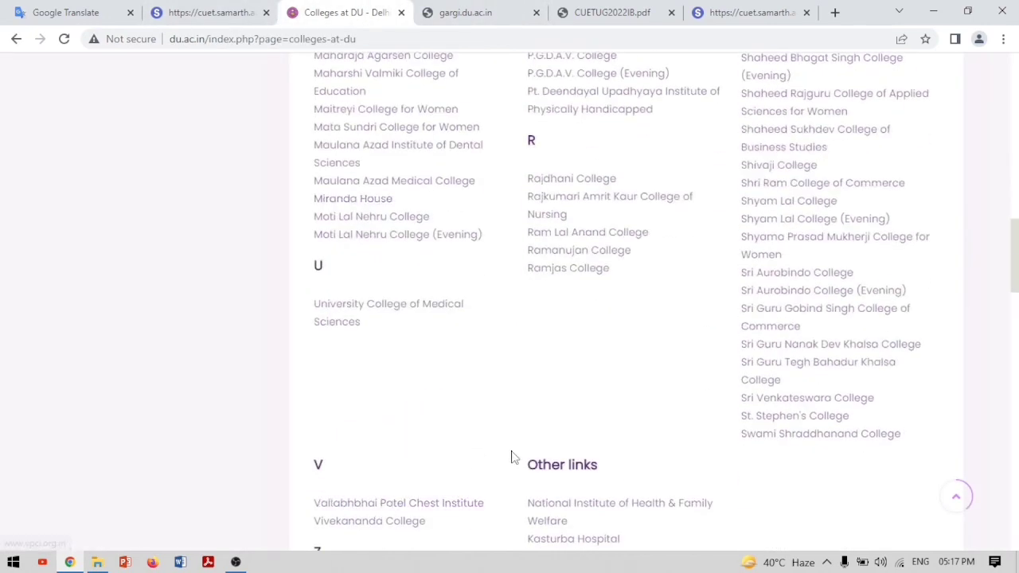
pyautogui.scroll(5, 513, 458)
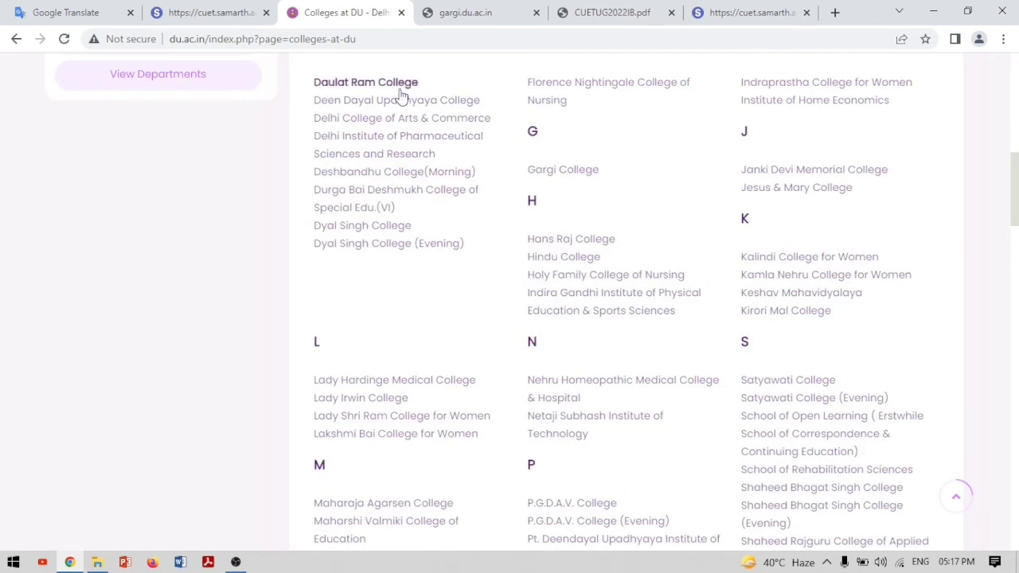
pyautogui.click(401, 92)
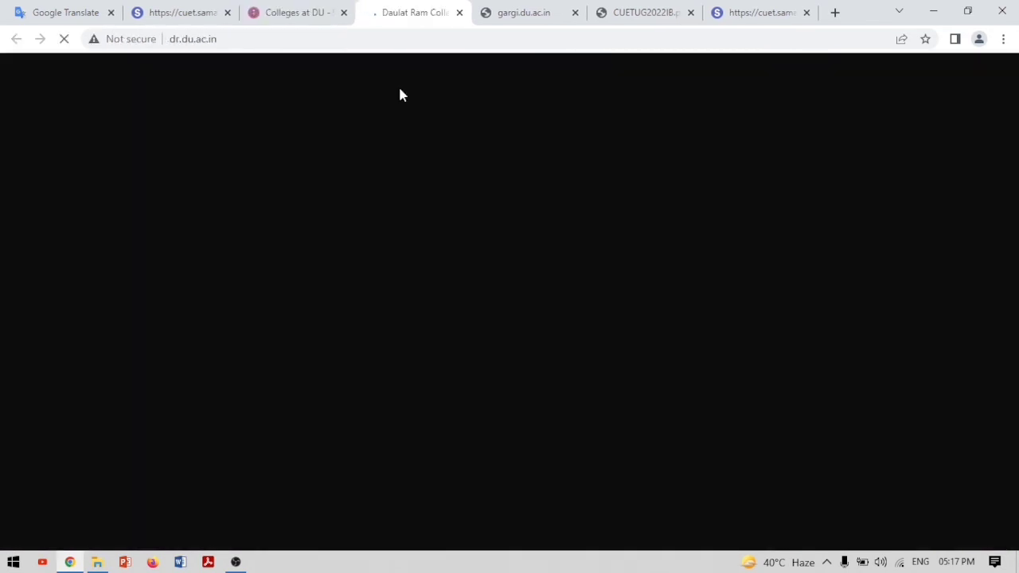